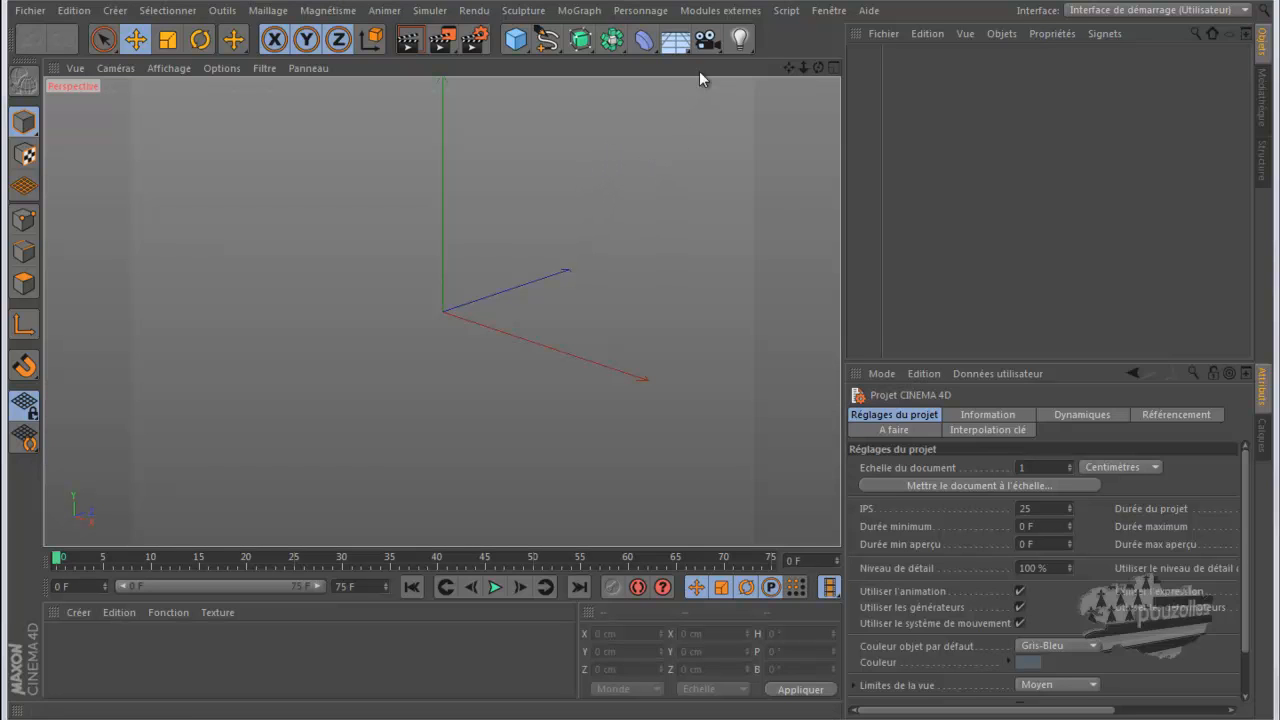
Step: Add a Forester Rock object to the empty scene
click(724, 11)
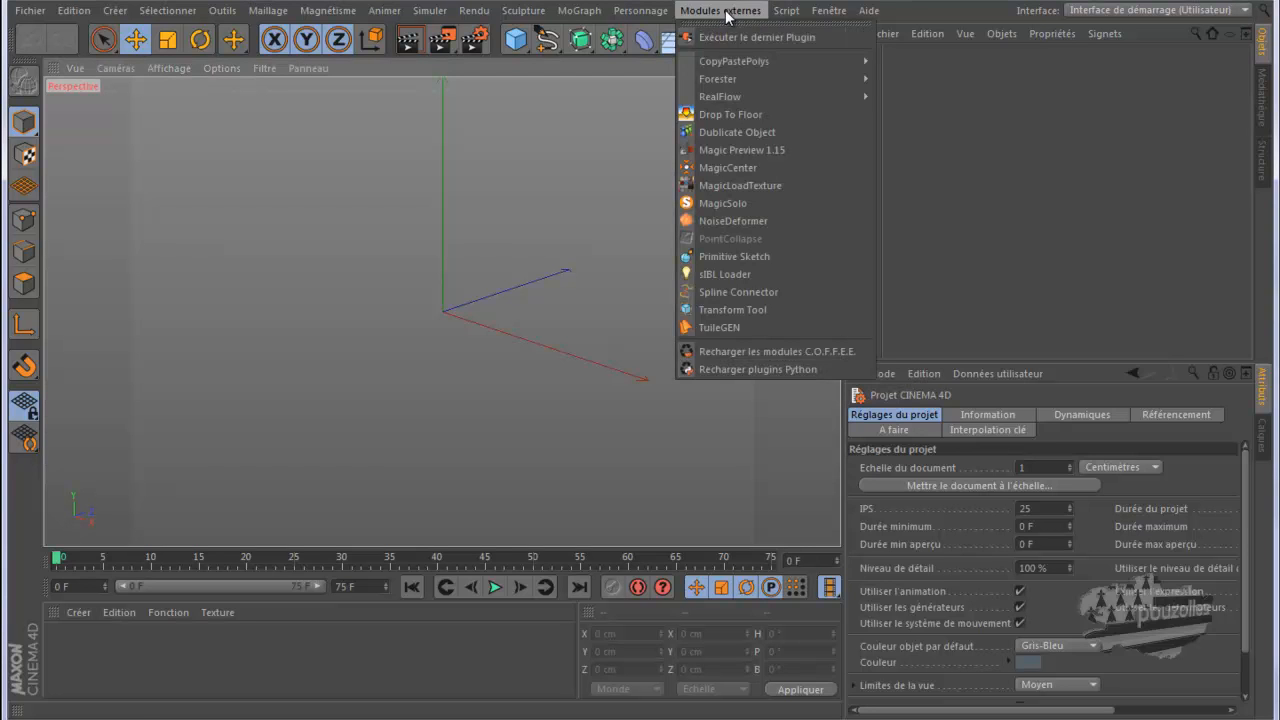
mouse_move(722, 79)
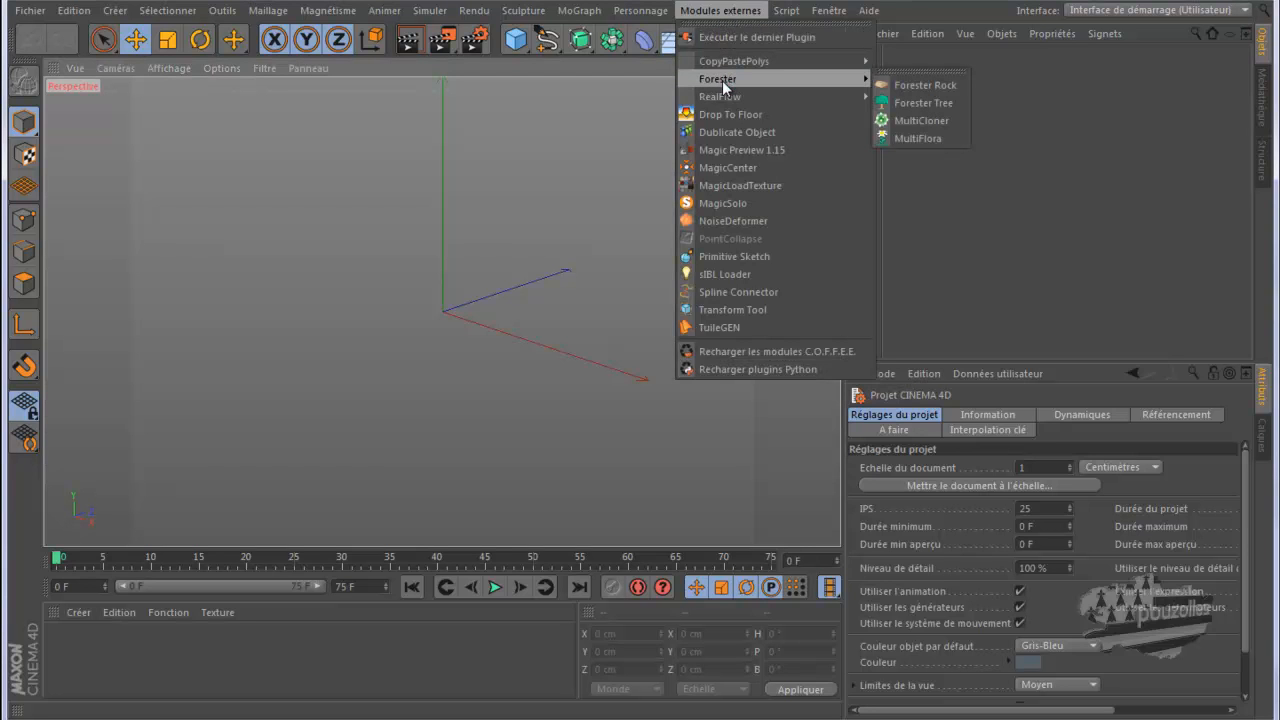
click(925, 84)
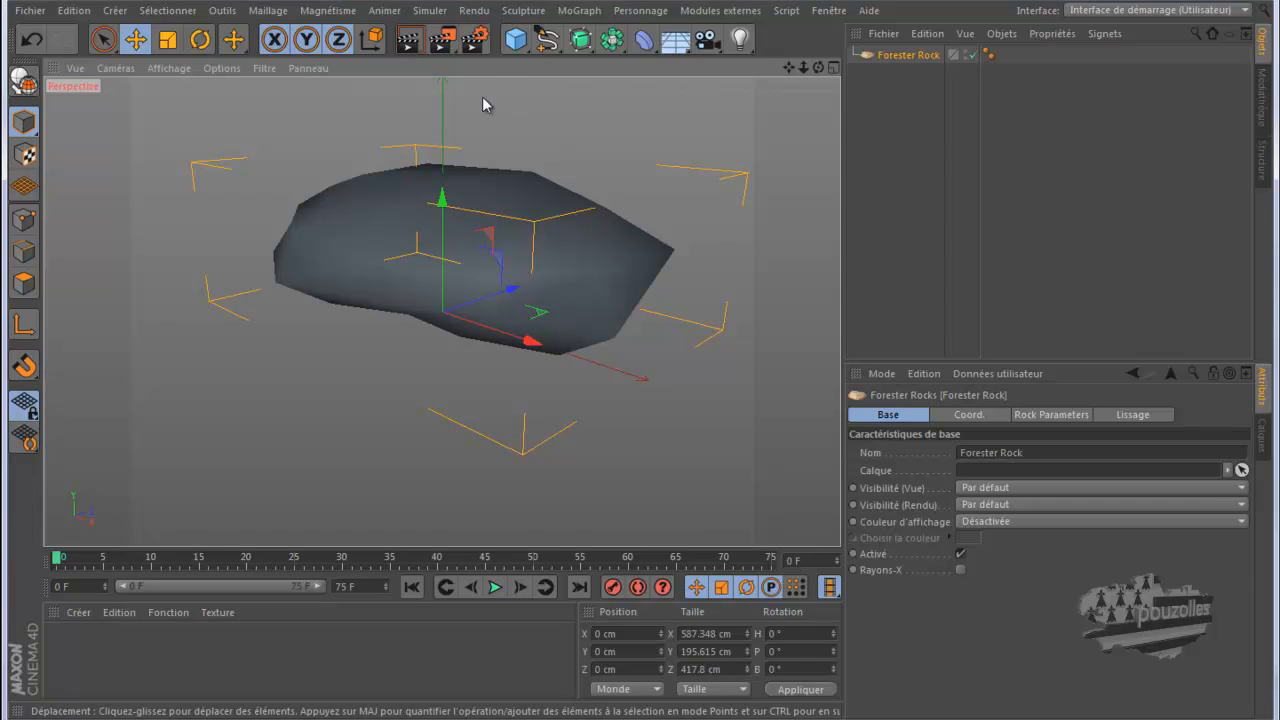
Step: Render the rock in the viewport, try to render it in the Picture Viewer, and close that window
click(409, 39)
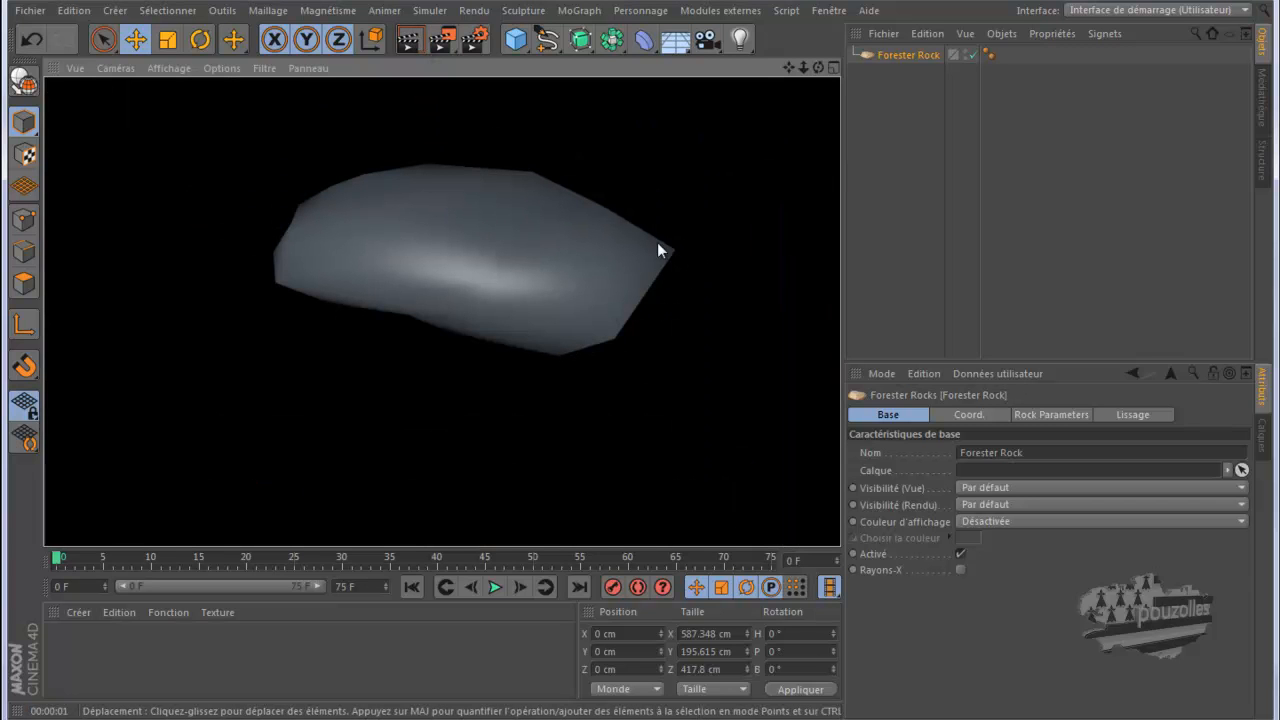
click(438, 42)
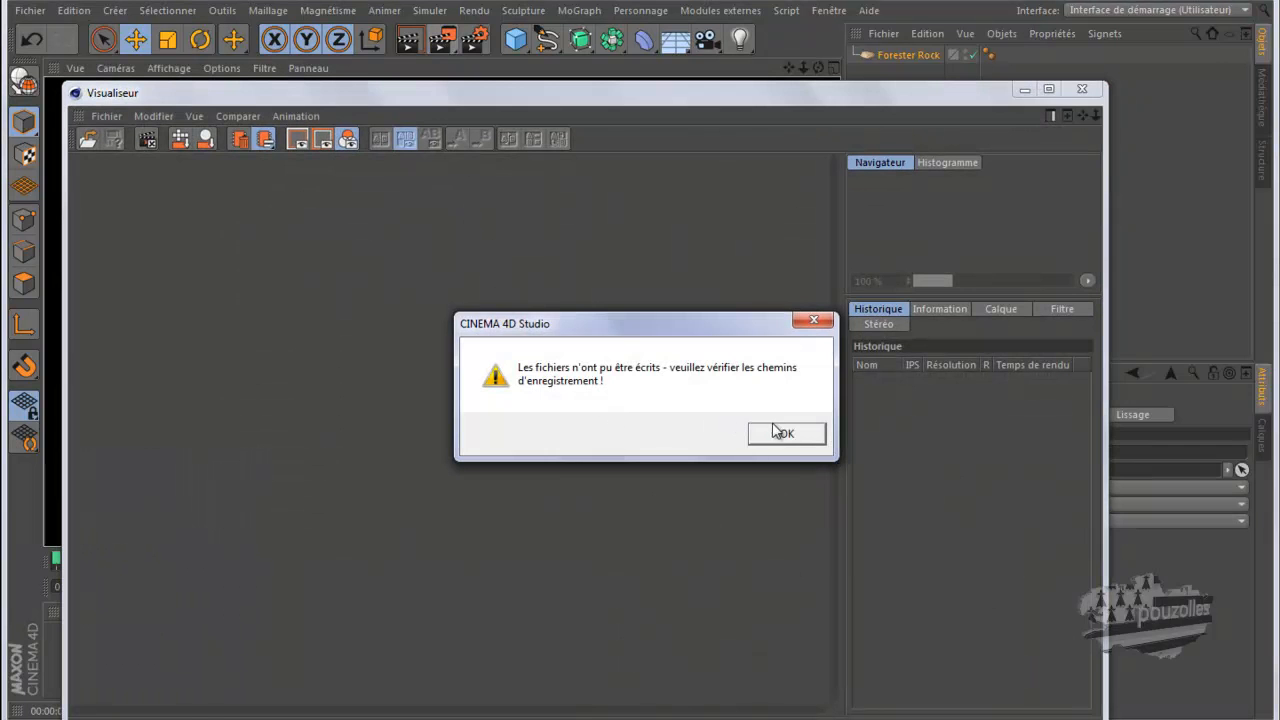
click(783, 433)
click(1080, 89)
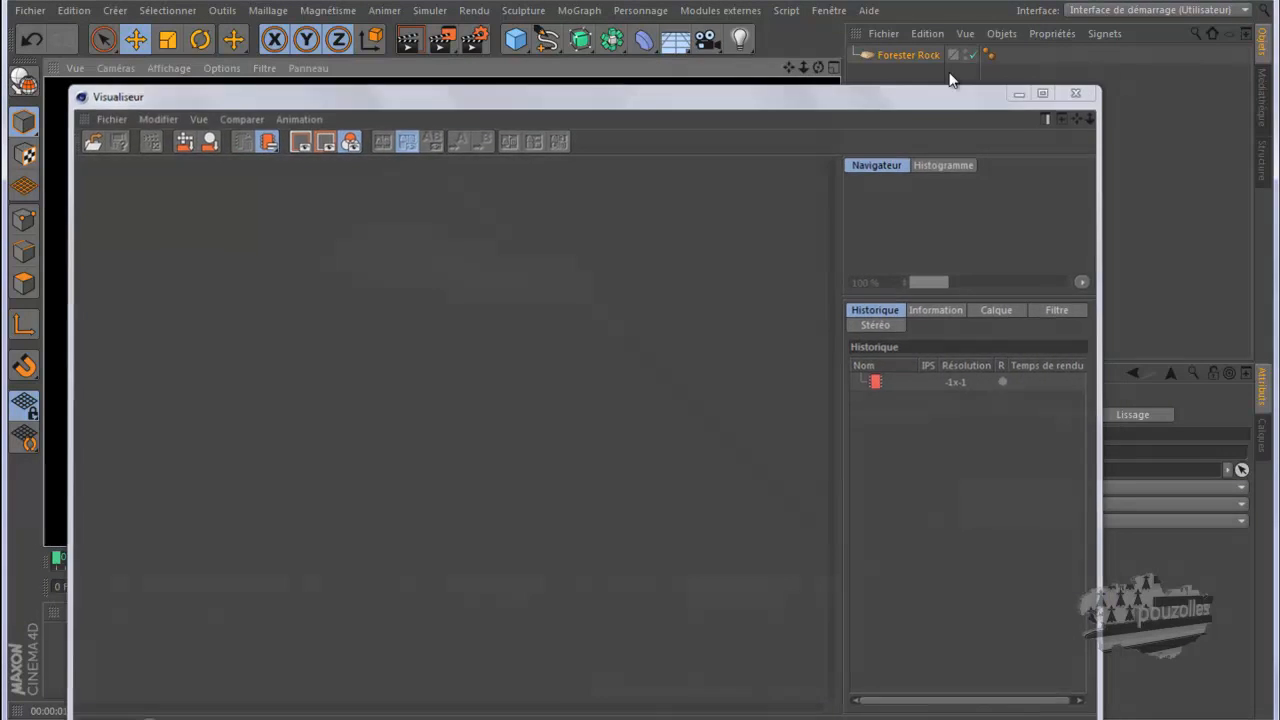
Step: Set the minimum anti-aliasing level to 1x1 in the render settings and close them
click(475, 39)
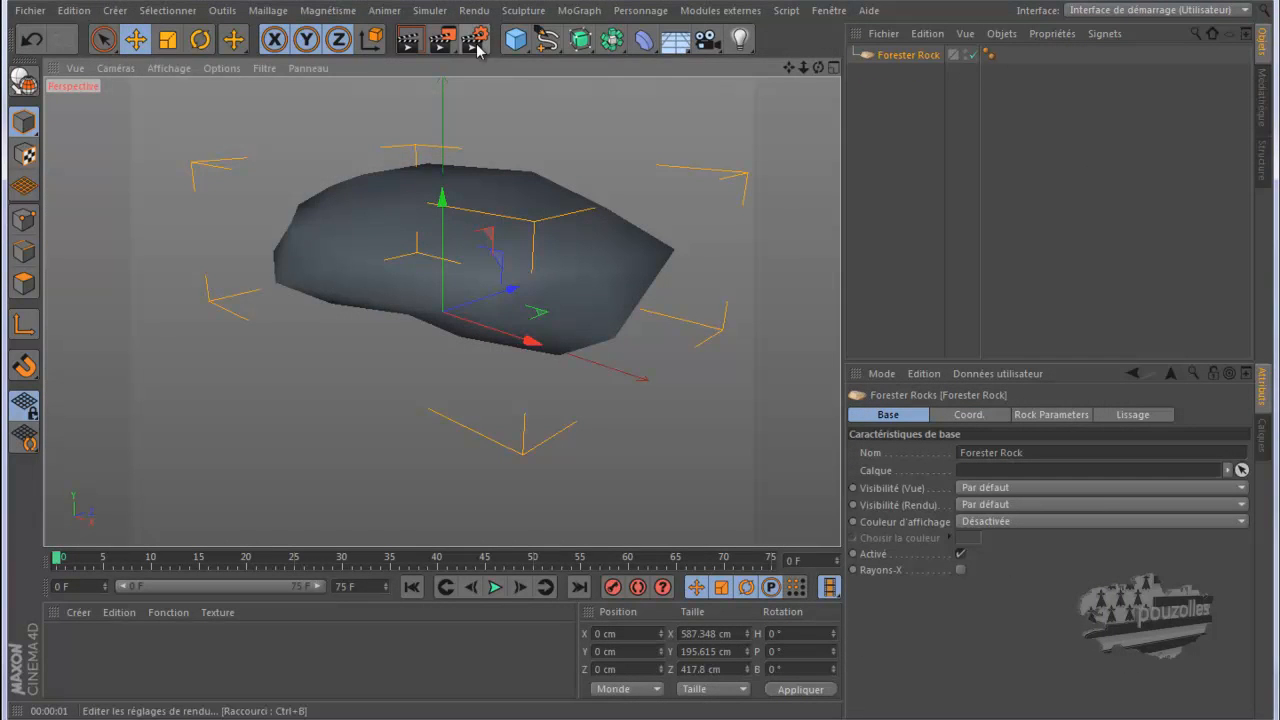
click(475, 39)
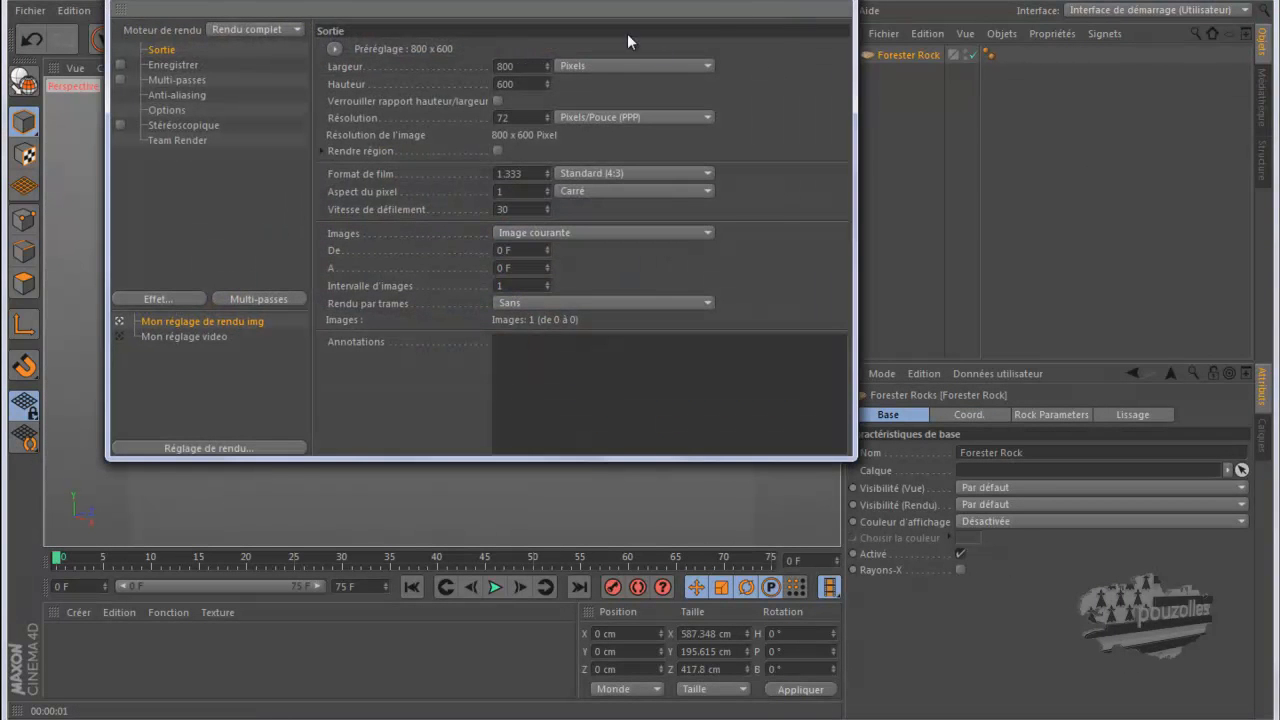
click(165, 95)
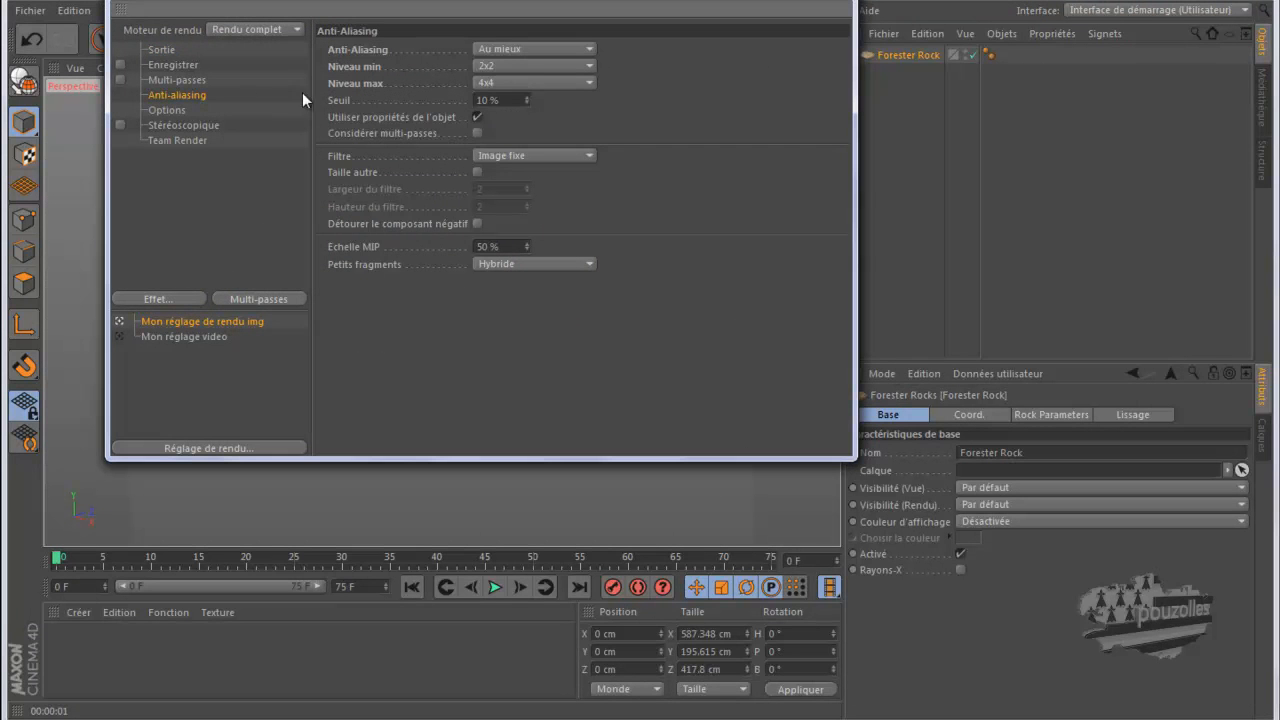
click(532, 62)
click(509, 83)
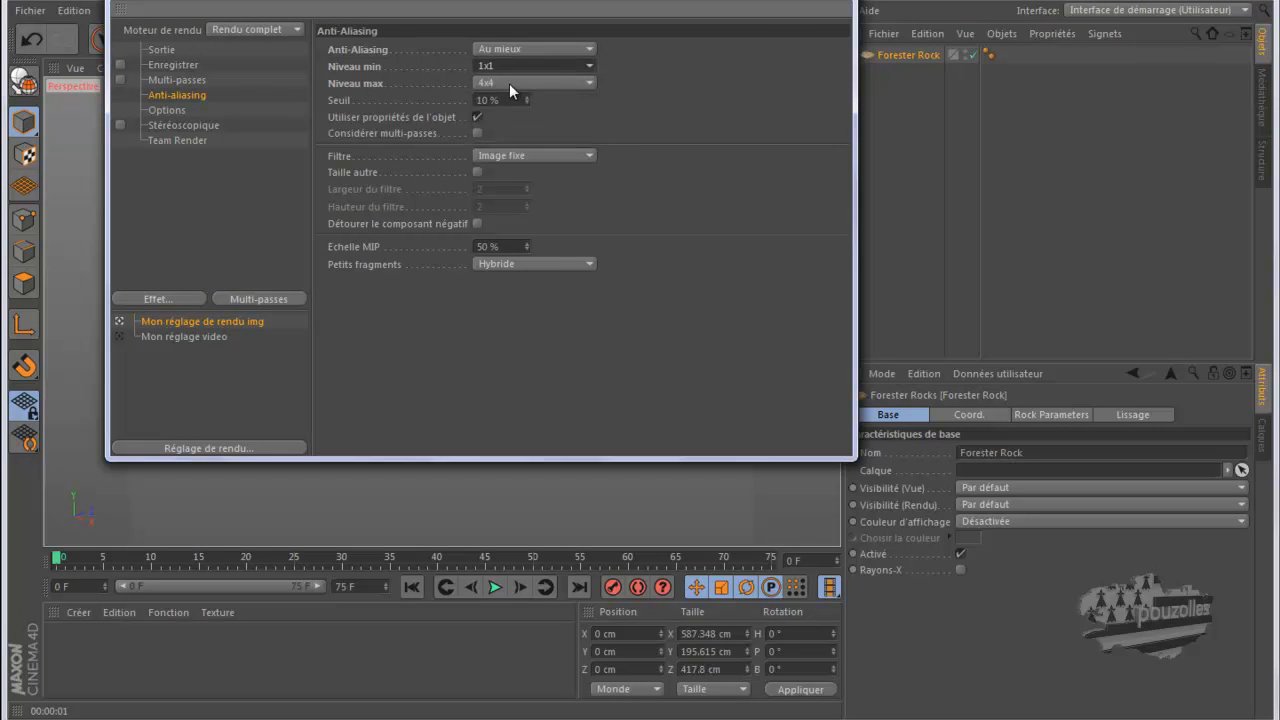
click(836, 1)
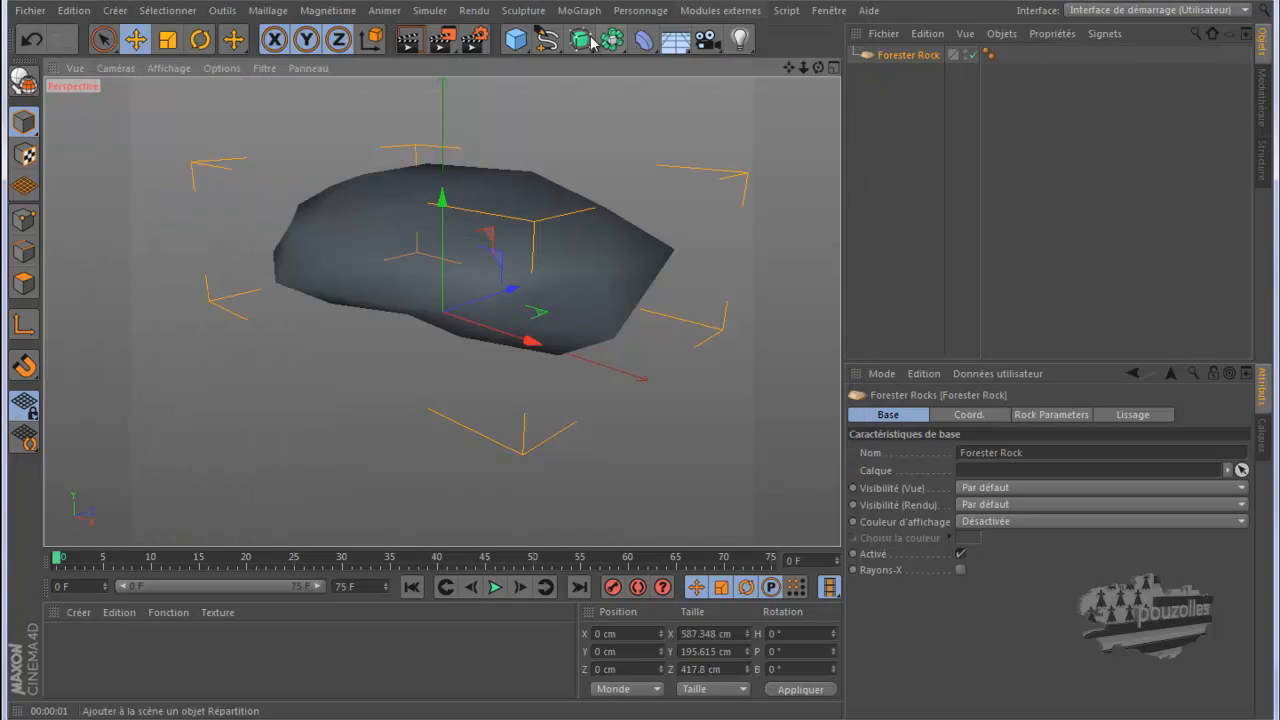
Step: Render the rock in the Picture Viewer to check its detailed surface, and close the viewer
click(441, 42)
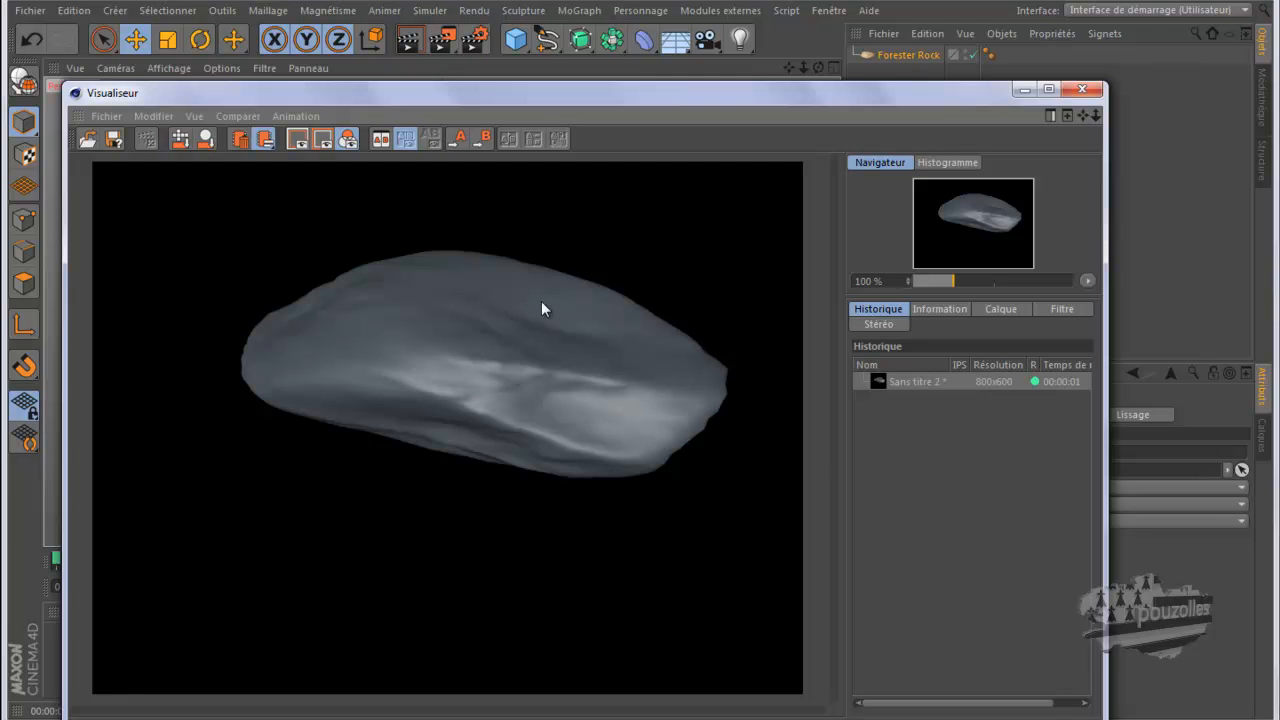
click(1081, 89)
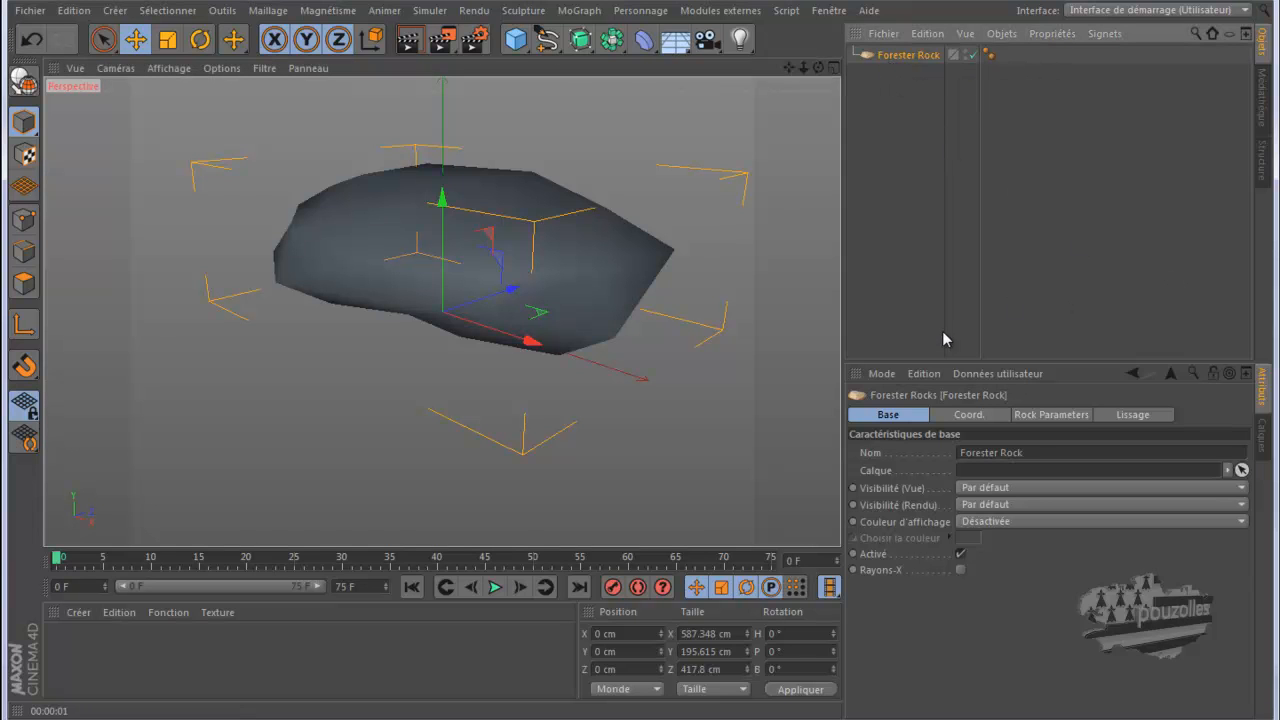
Step: Show the Forester Rock's Rock Parameters and enlarge the attribute area to reveal more of the settings
click(969, 416)
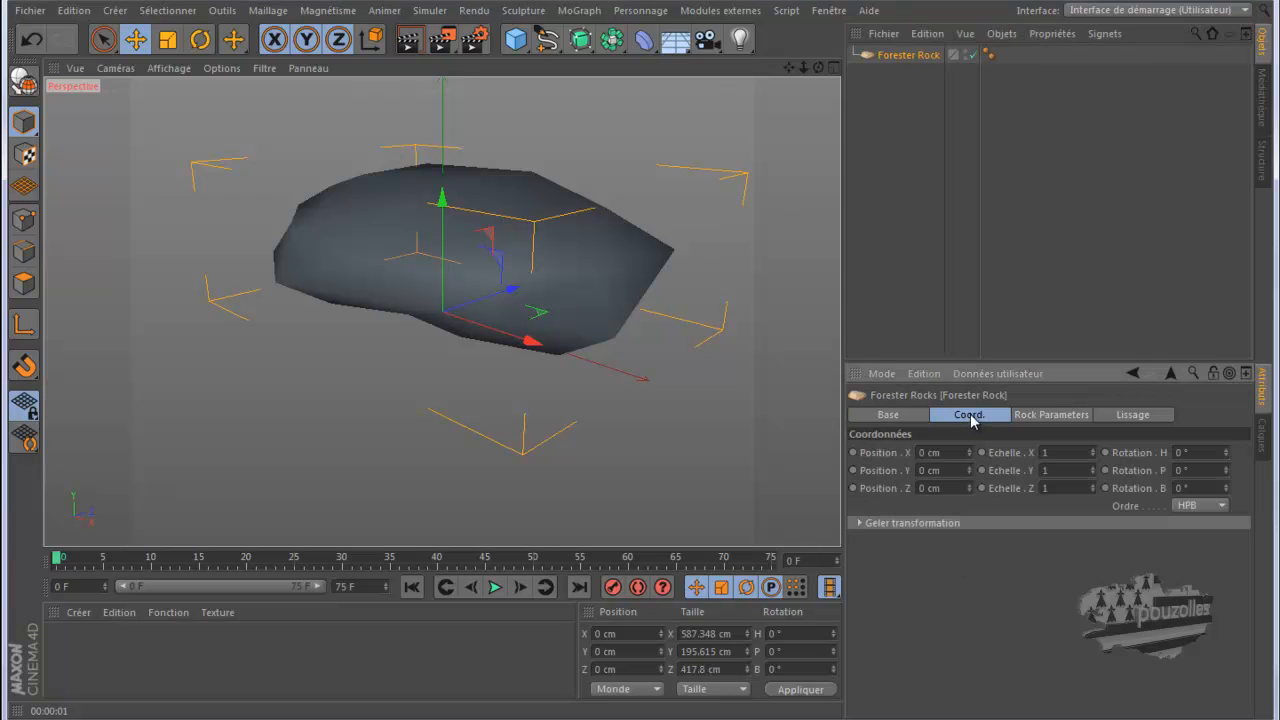
click(1046, 413)
drag(1051, 361, 1012, 100)
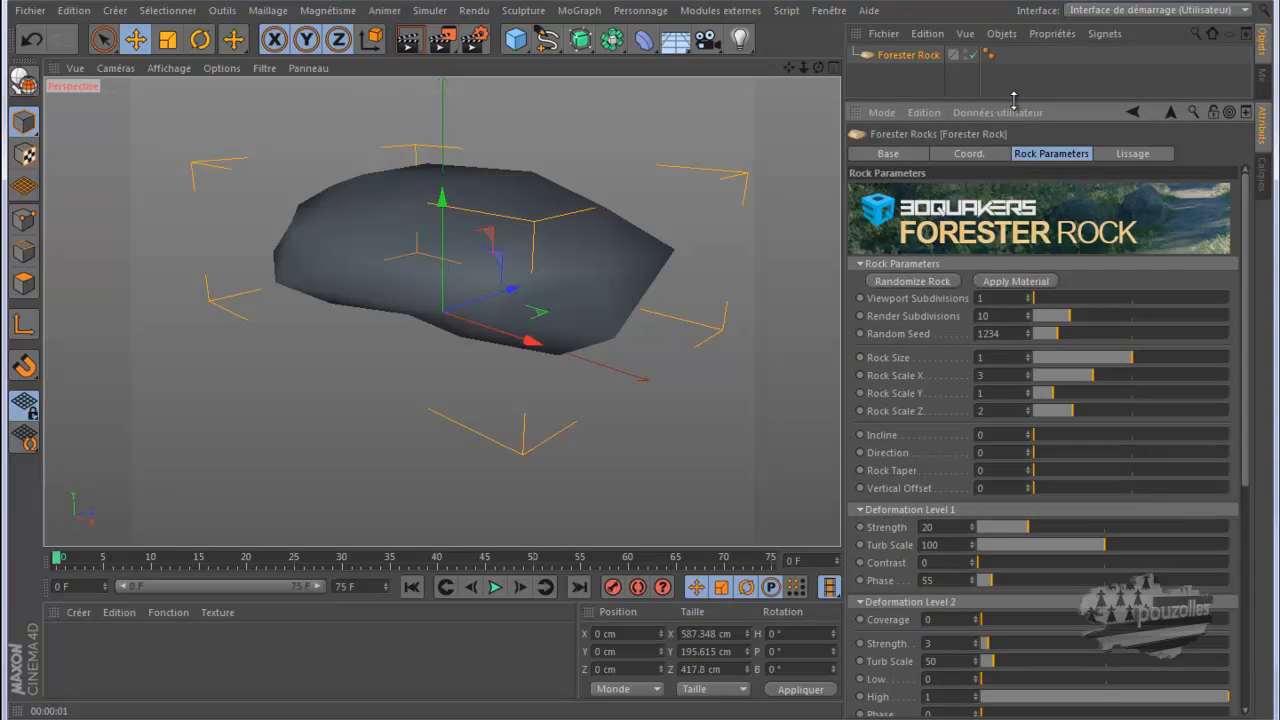
Step: Randomize the rock repeatedly to try out different shapes
click(910, 282)
click(910, 282)
click(910, 282)
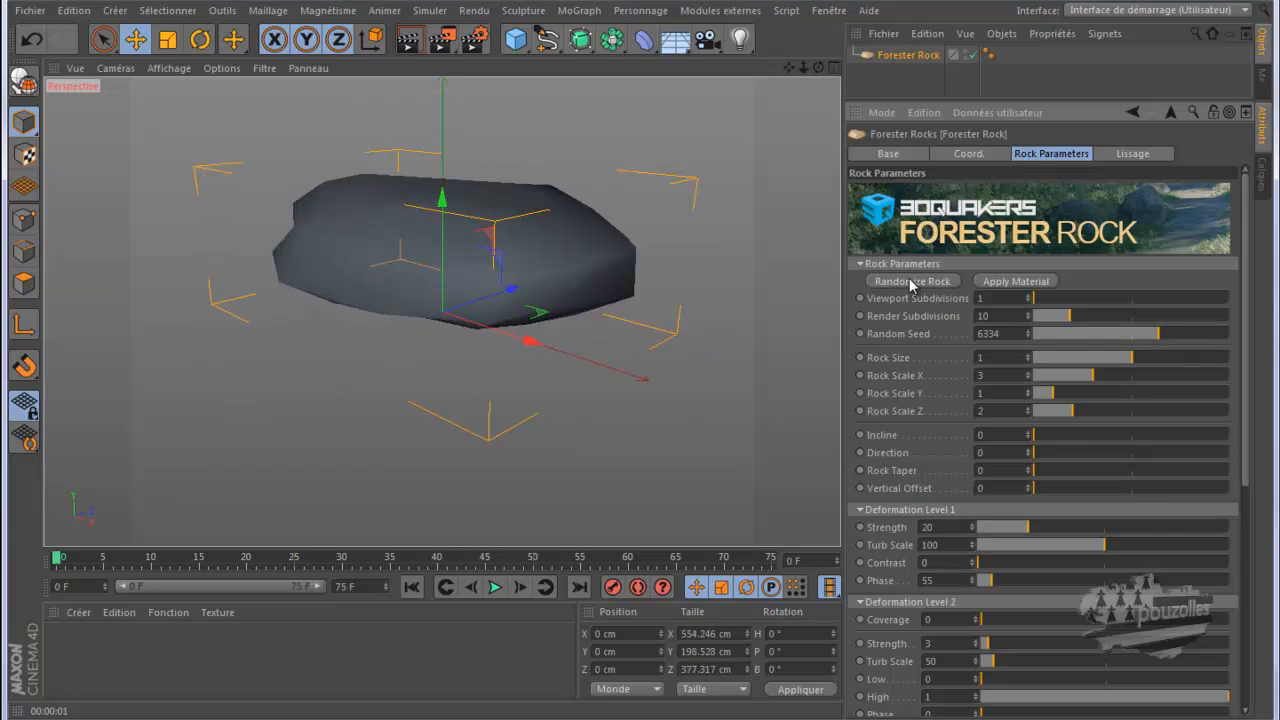
click(911, 283)
click(911, 283)
click(912, 283)
click(912, 283)
click(912, 283)
click(912, 283)
click(912, 283)
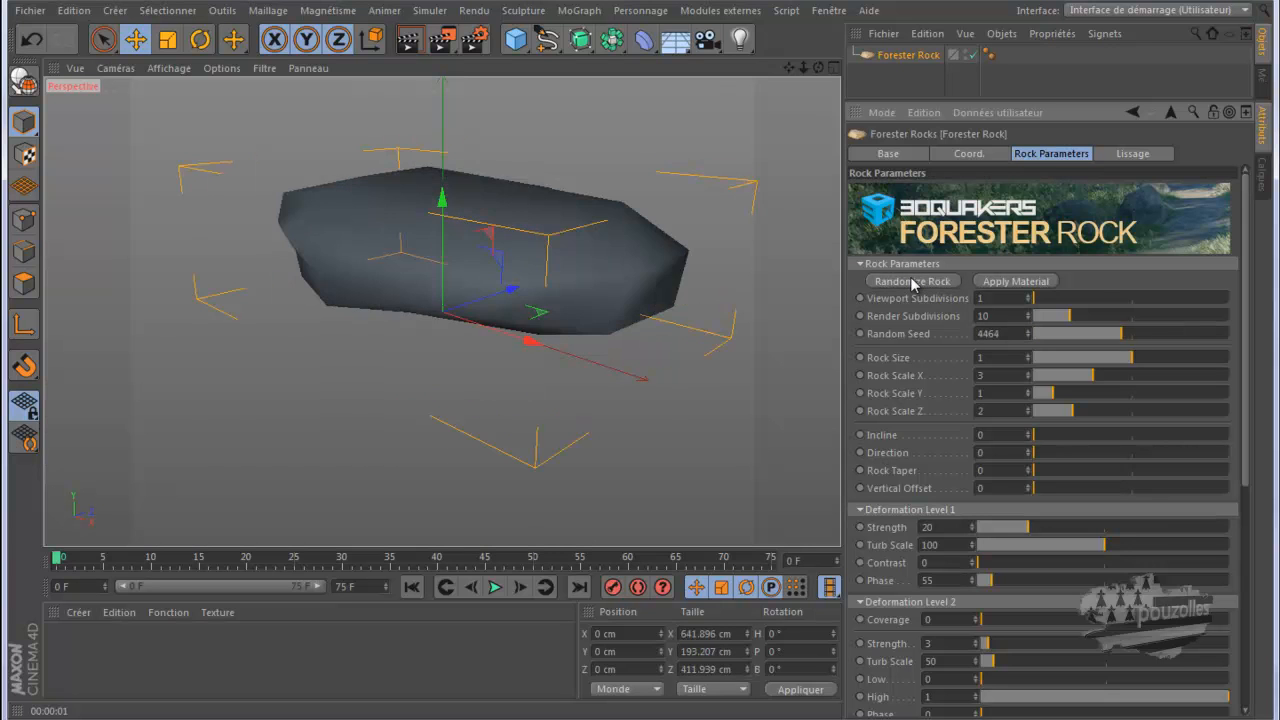
click(912, 283)
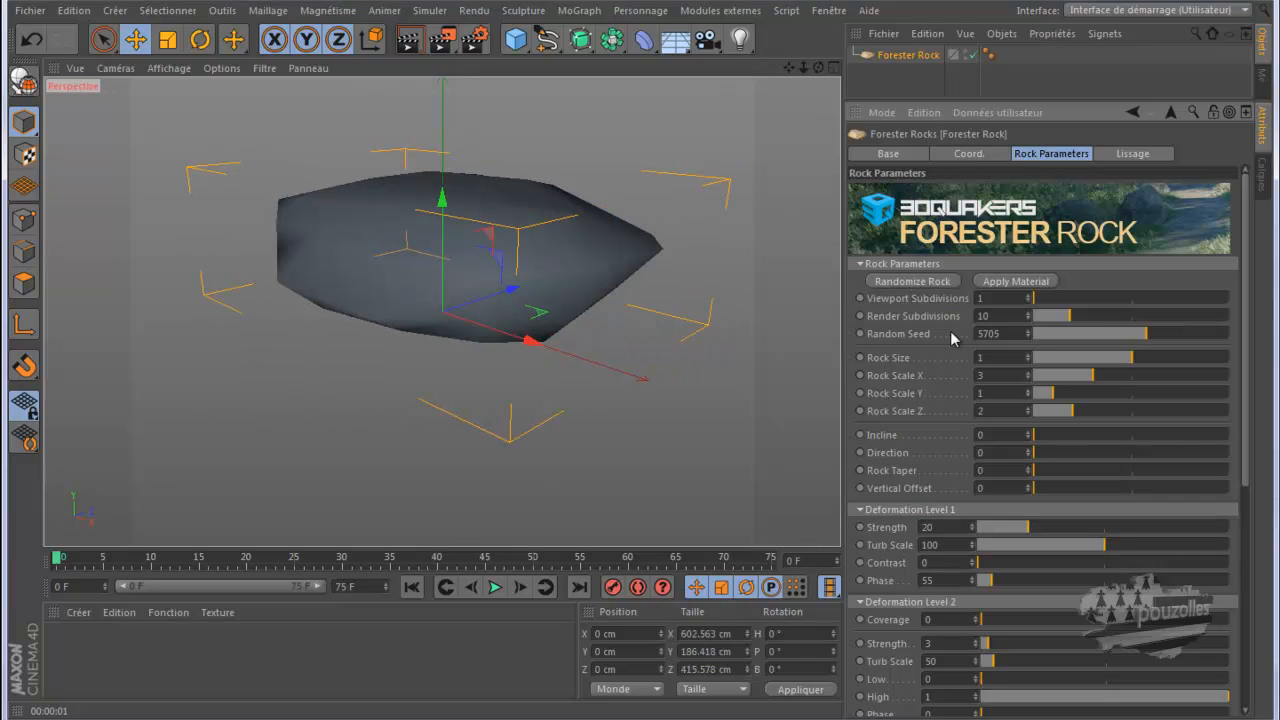
Step: Set the rock's Random Seed to 2139 and apply the plugin's rock material to it
drag(1155, 337, 1076, 338)
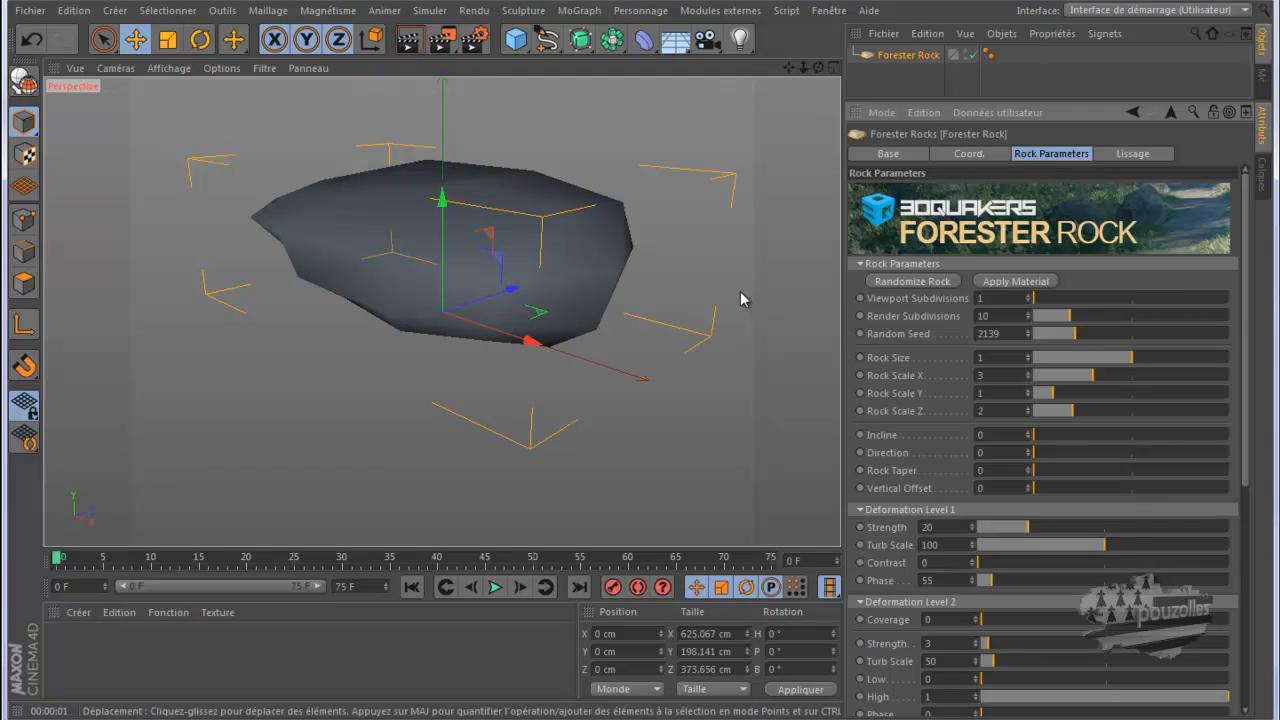
click(1017, 282)
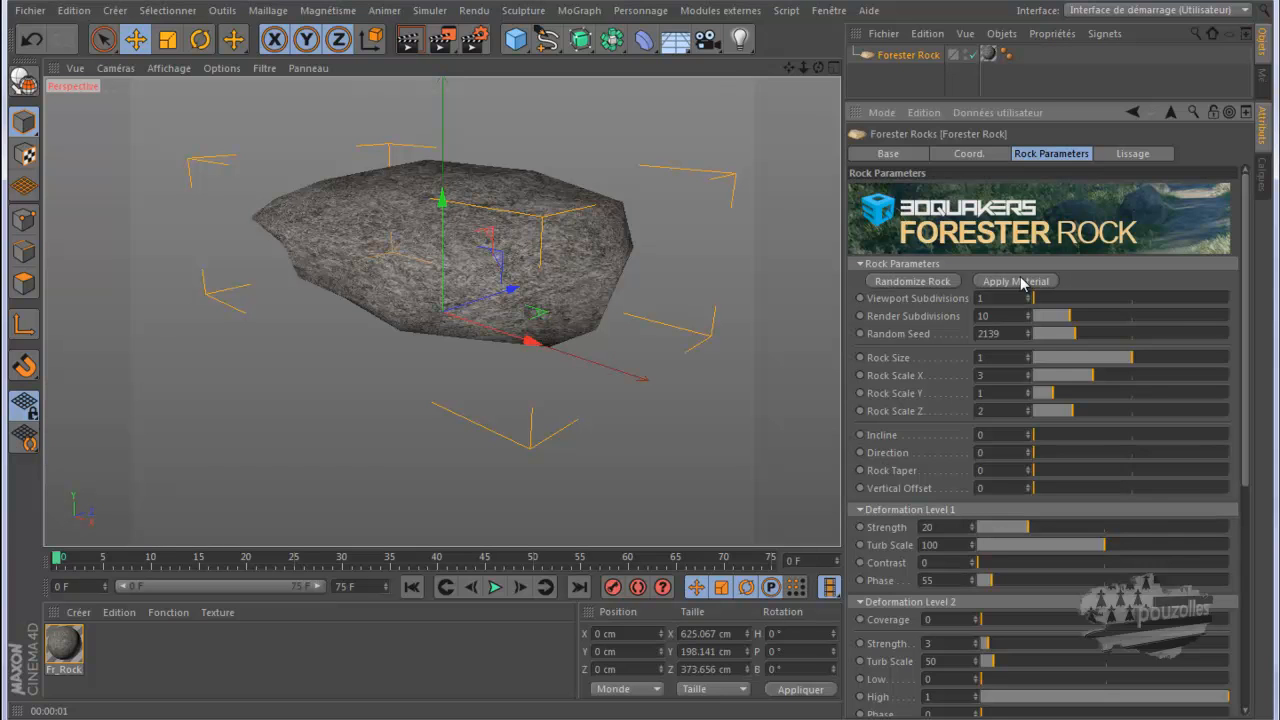
Step: Switch to the file explorer's rocks folder to view the available rock texture images
mouse_move(150, 719)
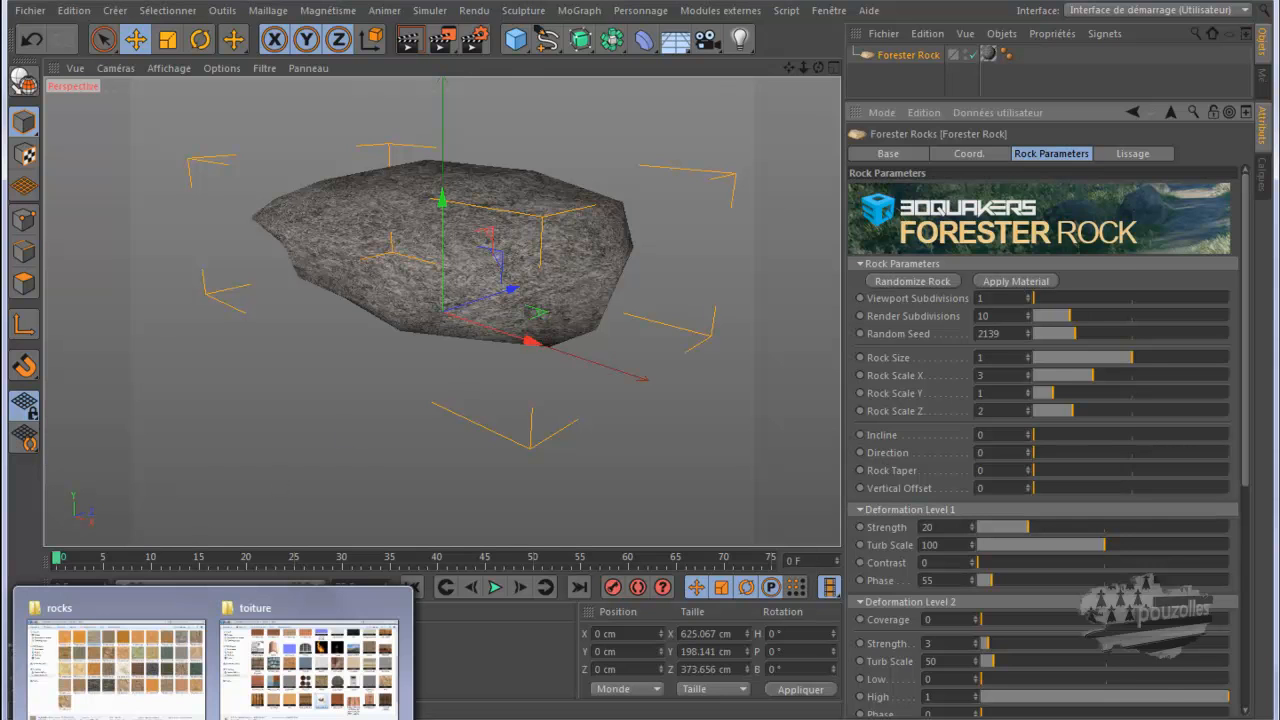
click(115, 660)
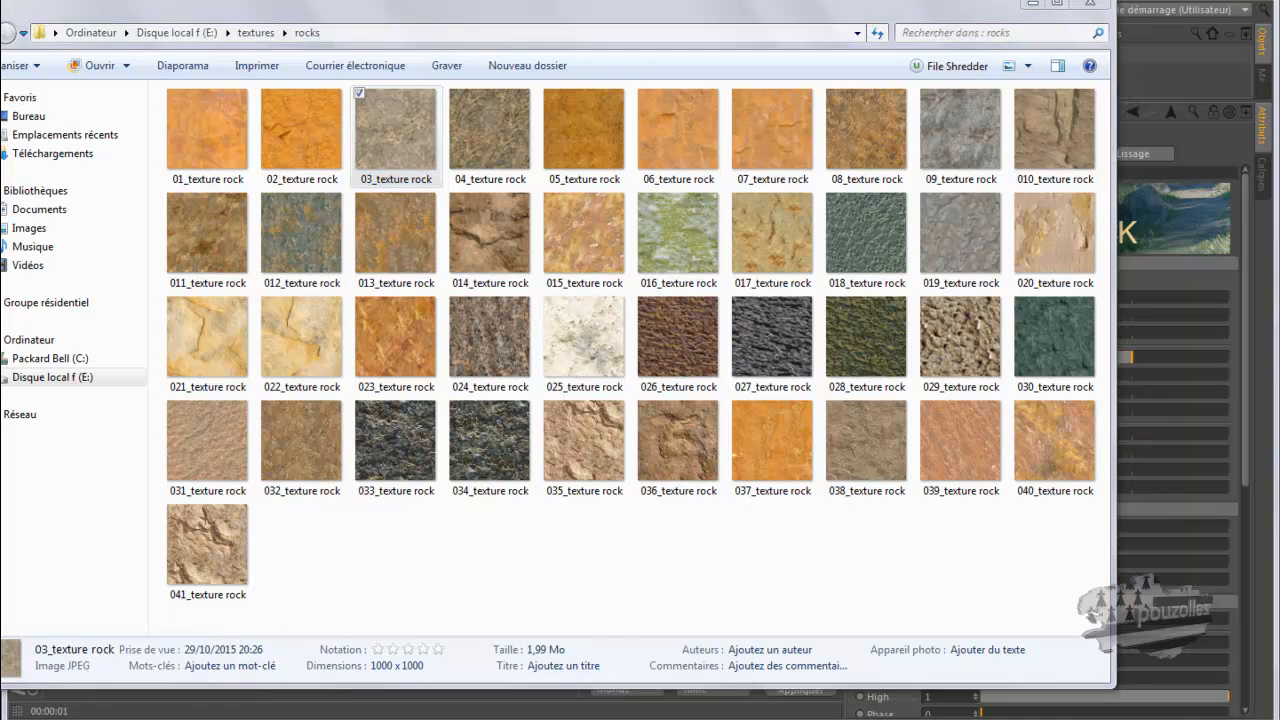
Step: Switch to the web browser and open the rocks category in the textures section of the pouzolles textures blog
click(194, 612)
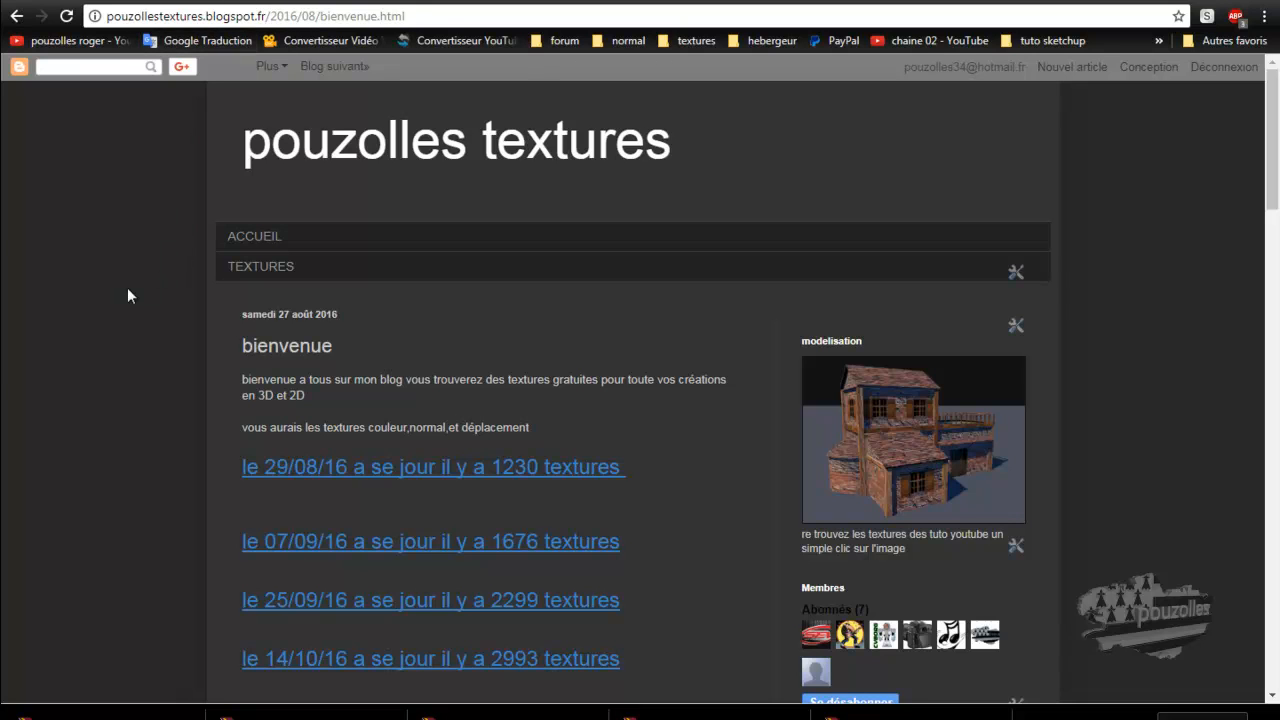
click(257, 268)
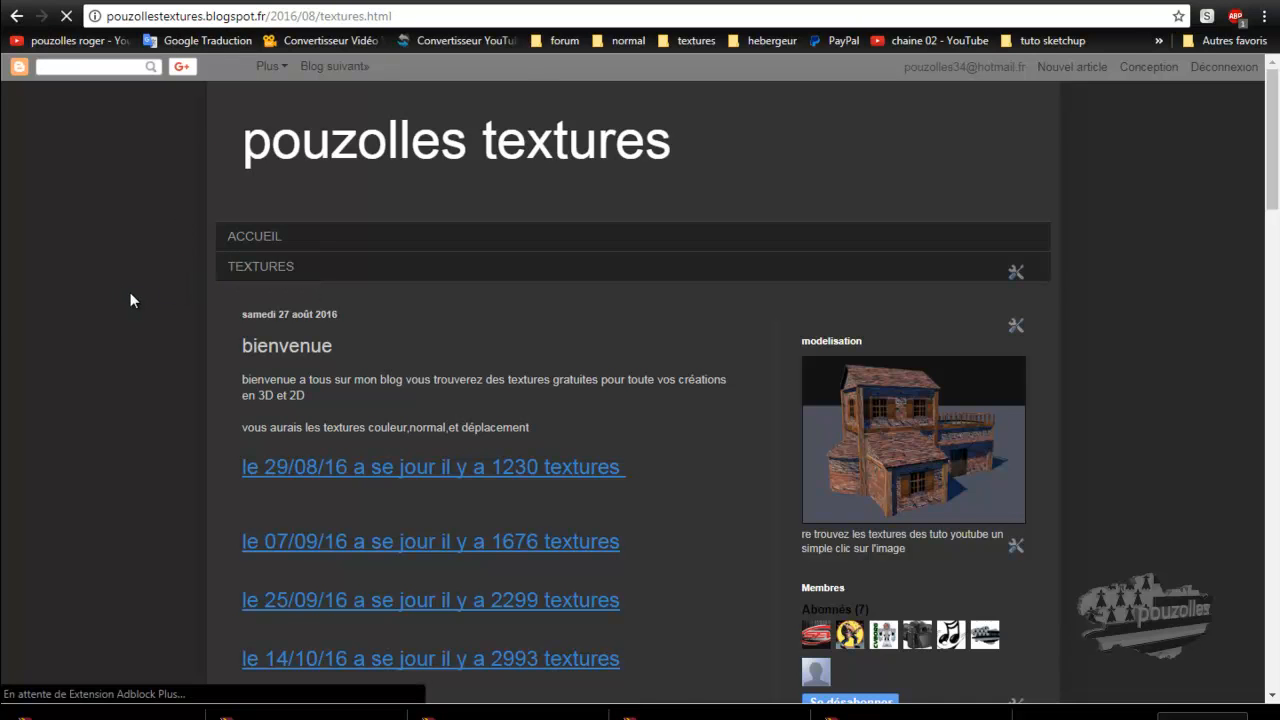
scroll(209, 299, down, 9)
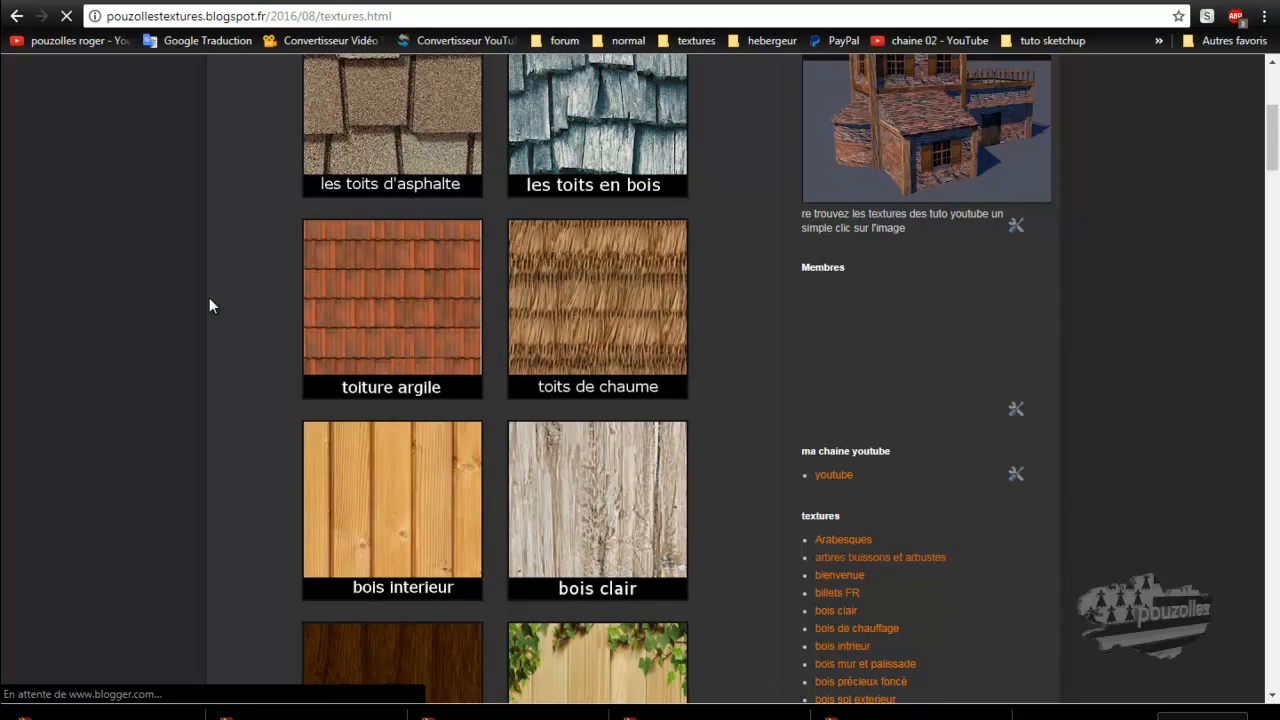
scroll(209, 300, down, 7)
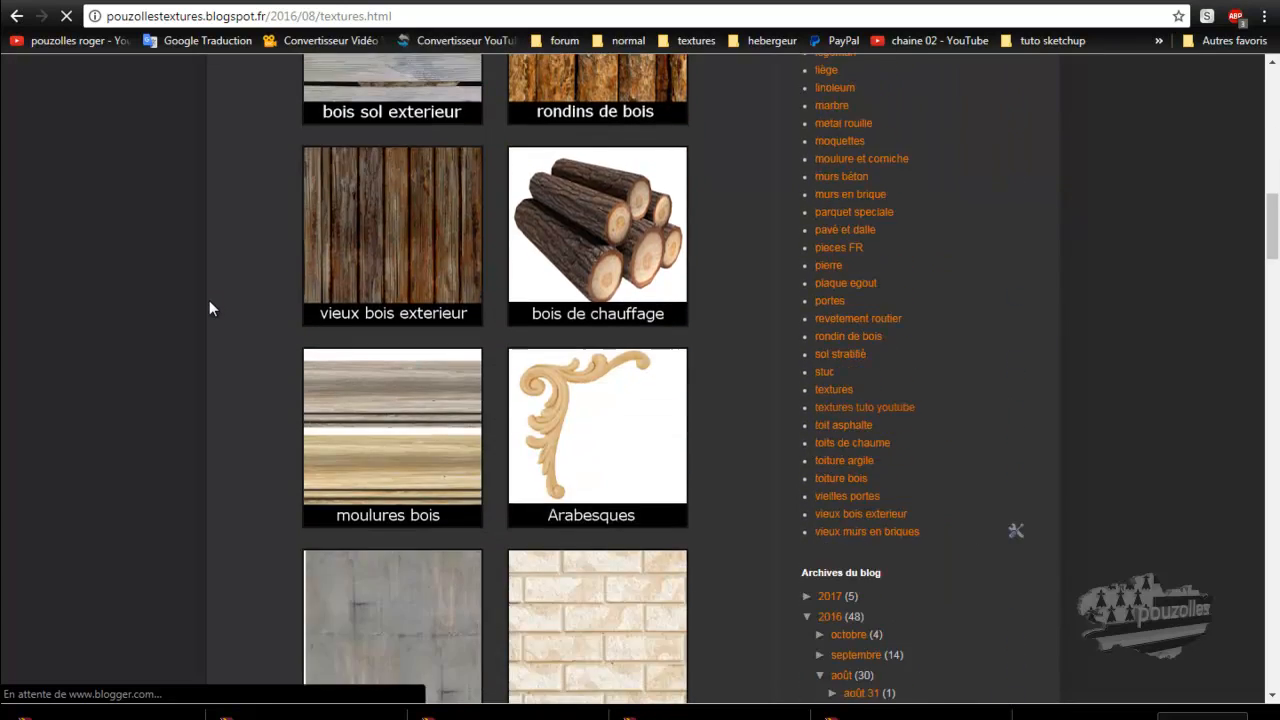
scroll(209, 313, down, 7)
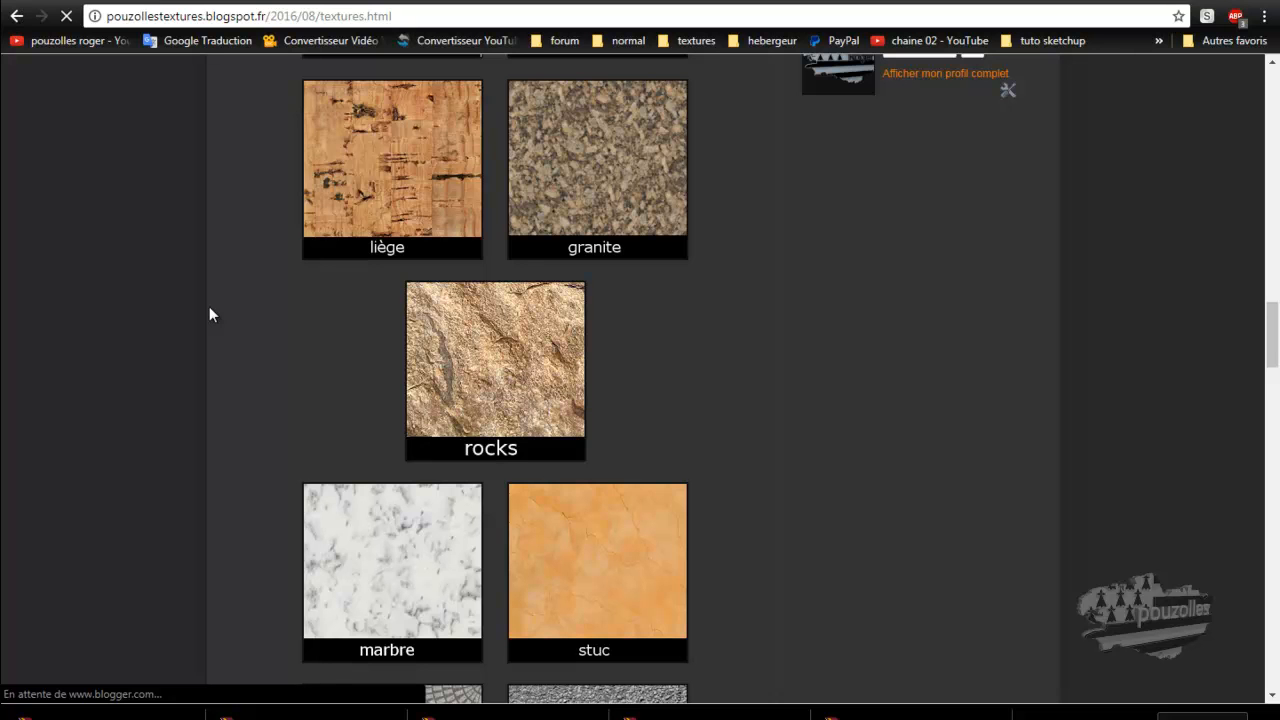
click(523, 374)
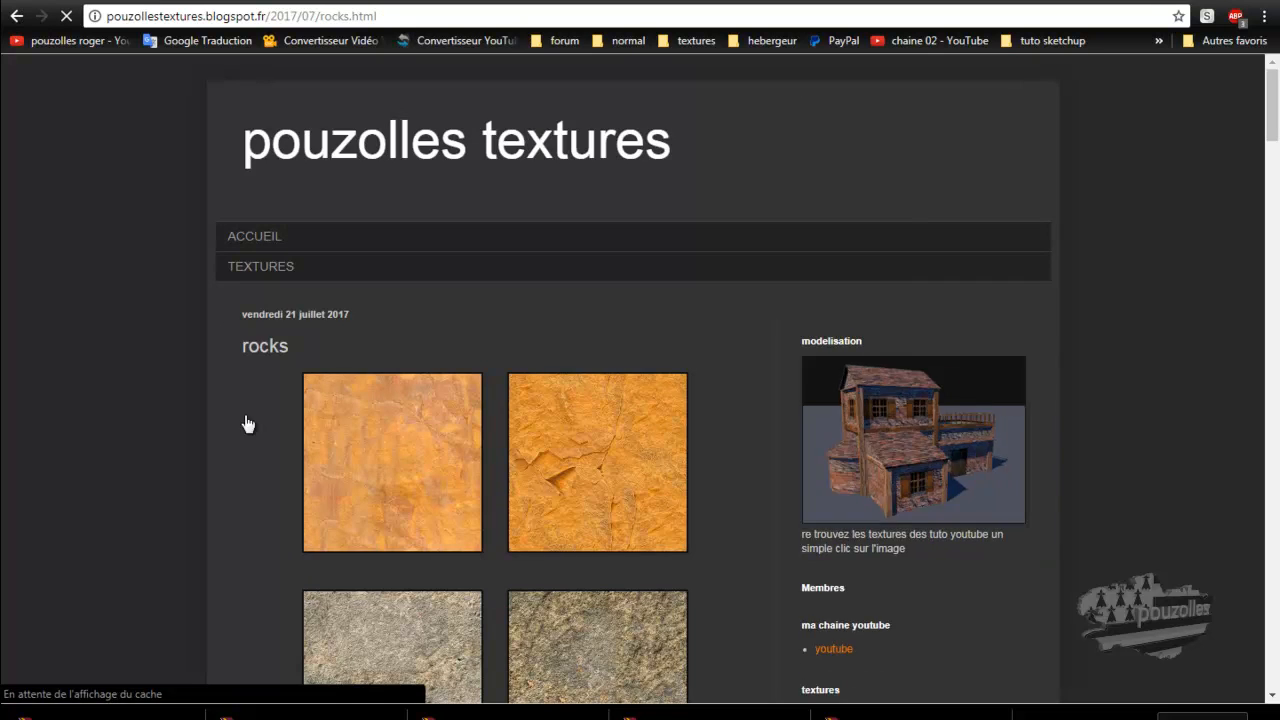
Step: Look through the rocks texture gallery and view its first three textures enlarged
scroll(239, 420, down, 10)
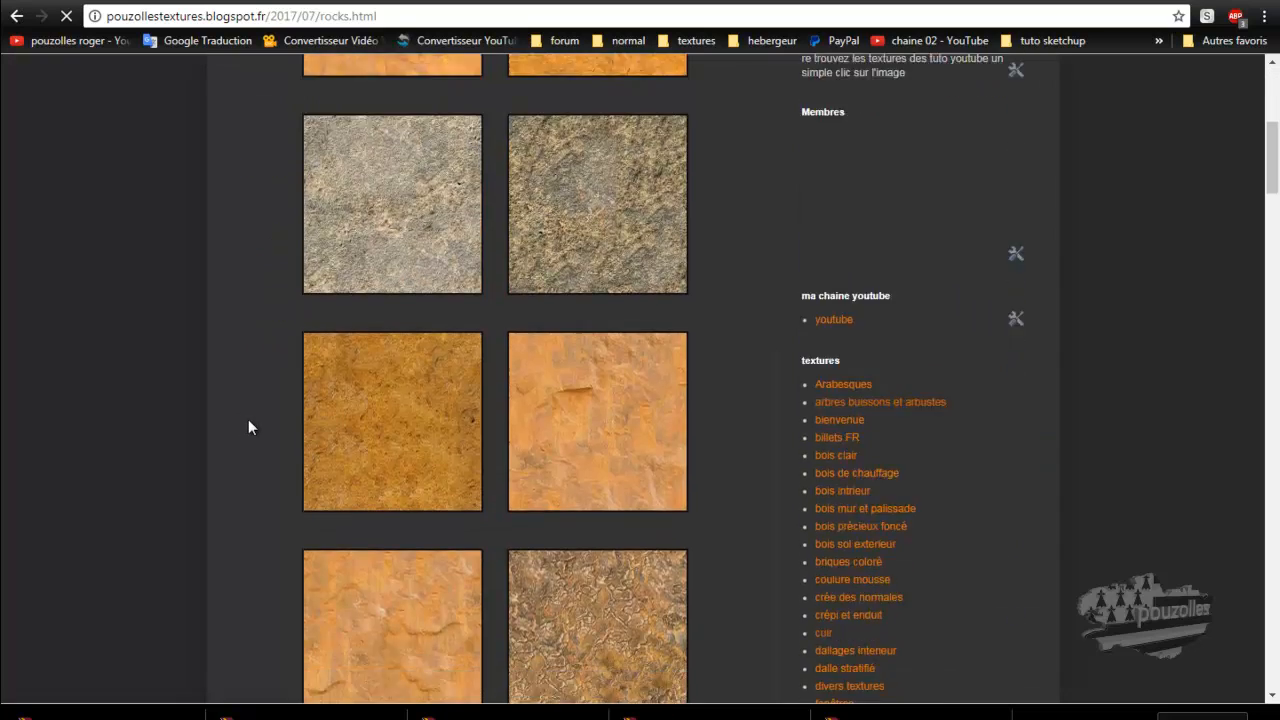
scroll(249, 427, down, 9)
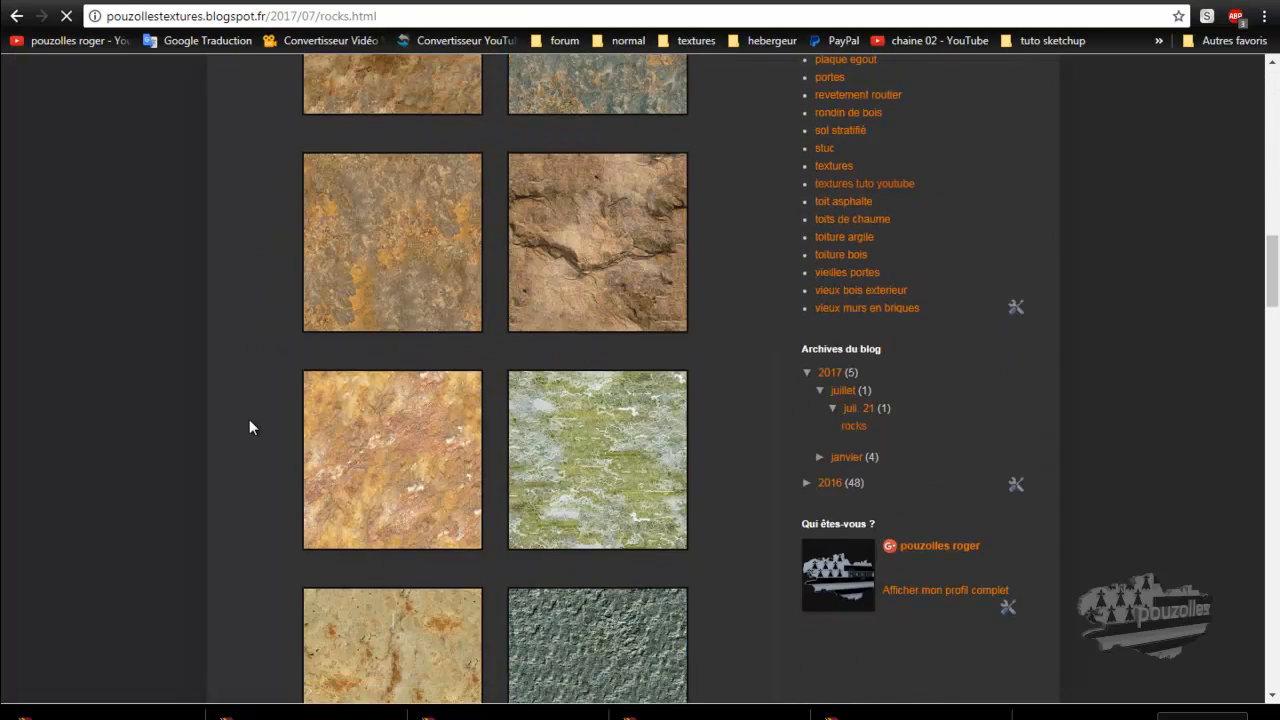
scroll(250, 420, down, 3)
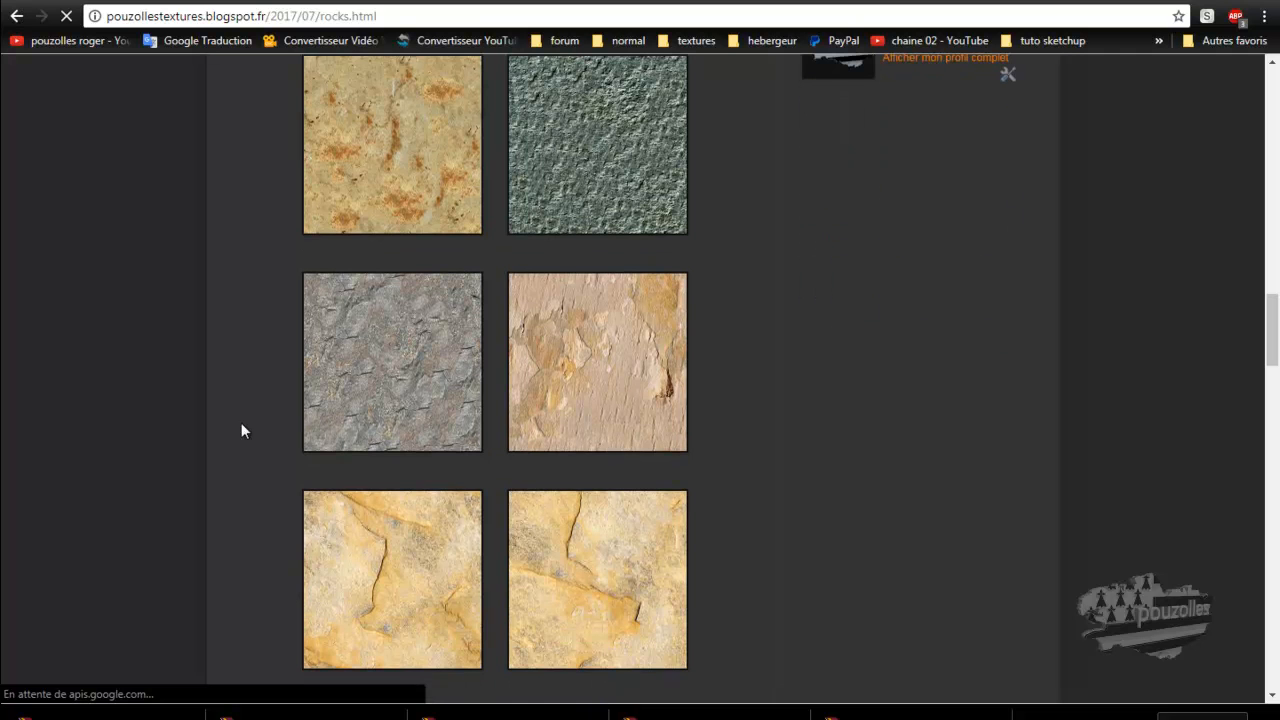
scroll(241, 422, up, 18)
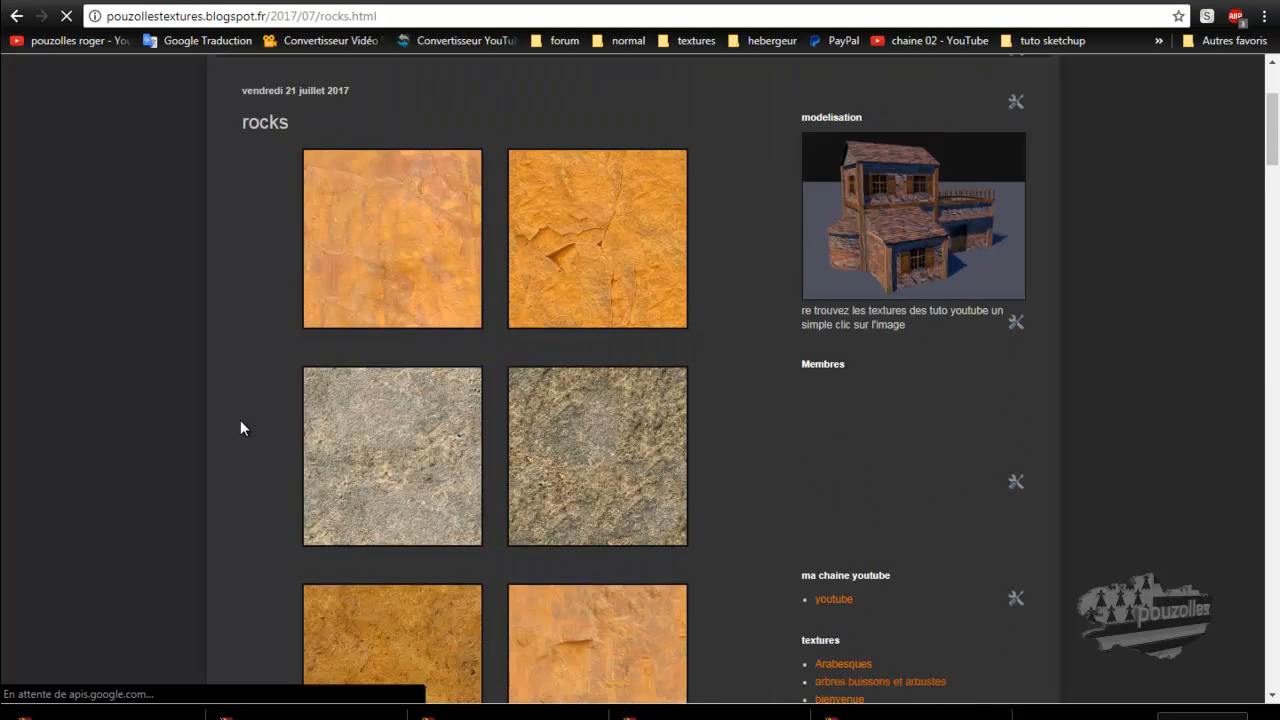
scroll(240, 428, up, 1)
click(351, 308)
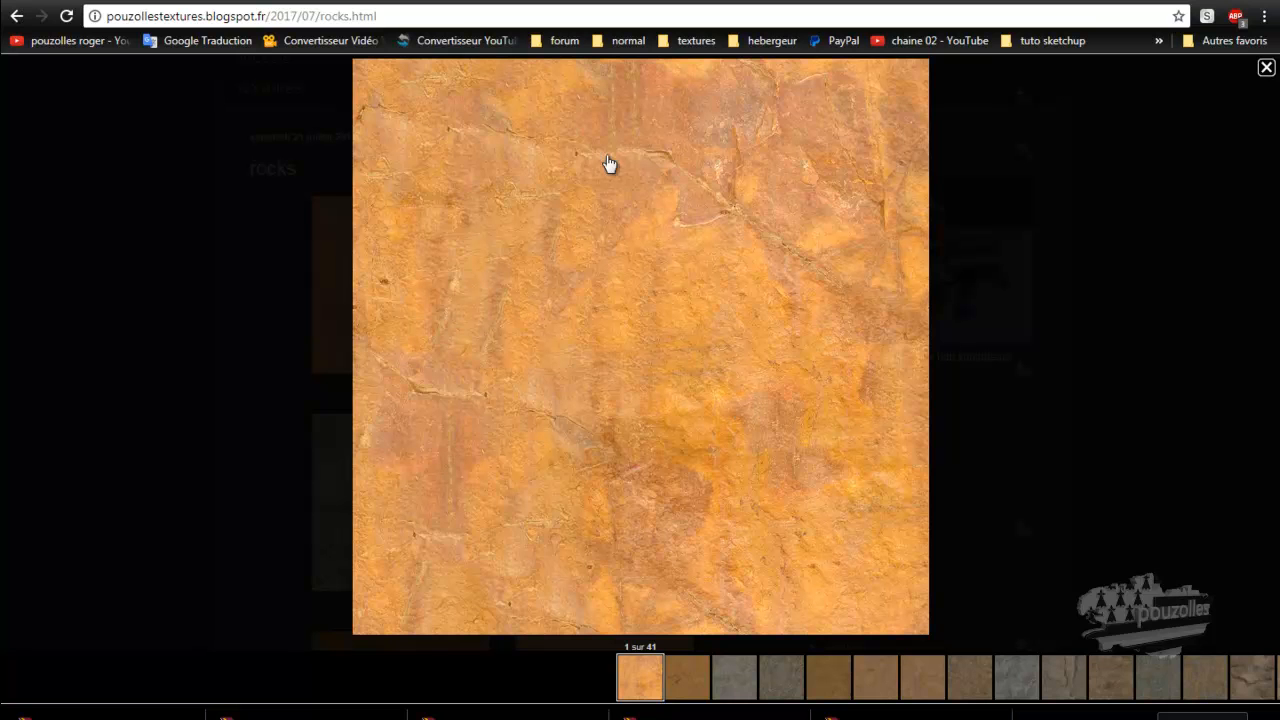
click(688, 690)
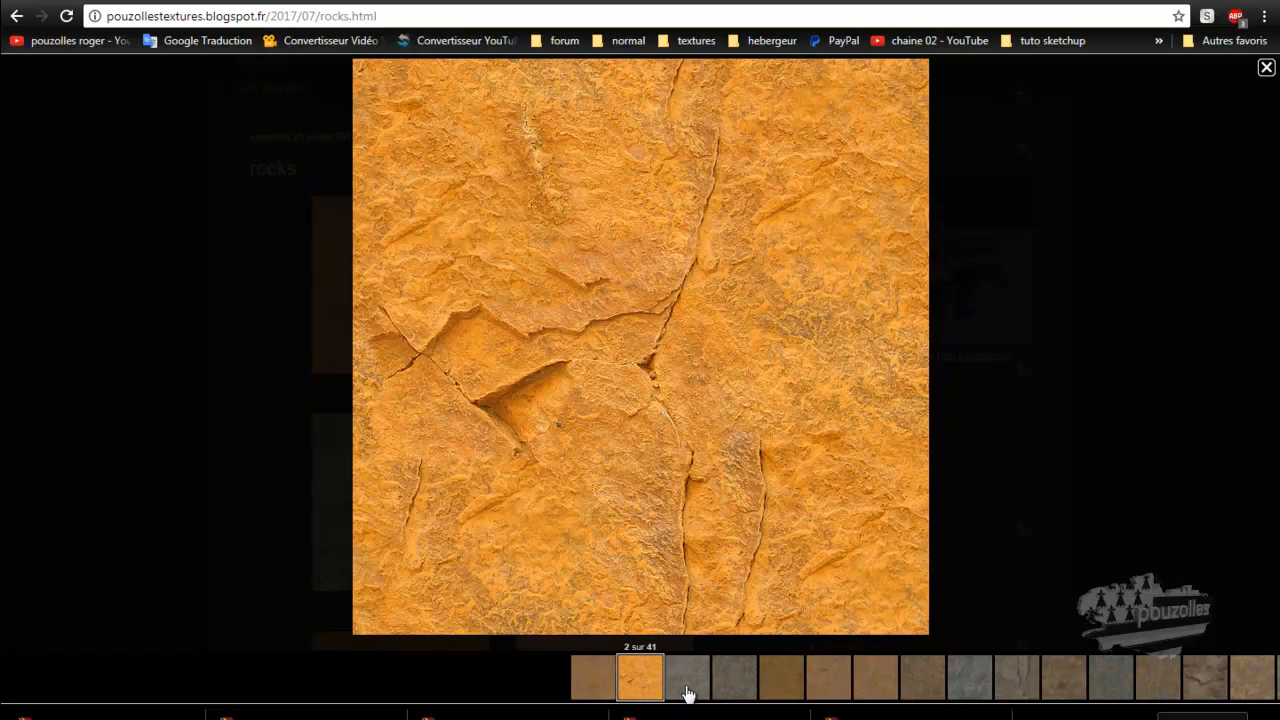
click(688, 690)
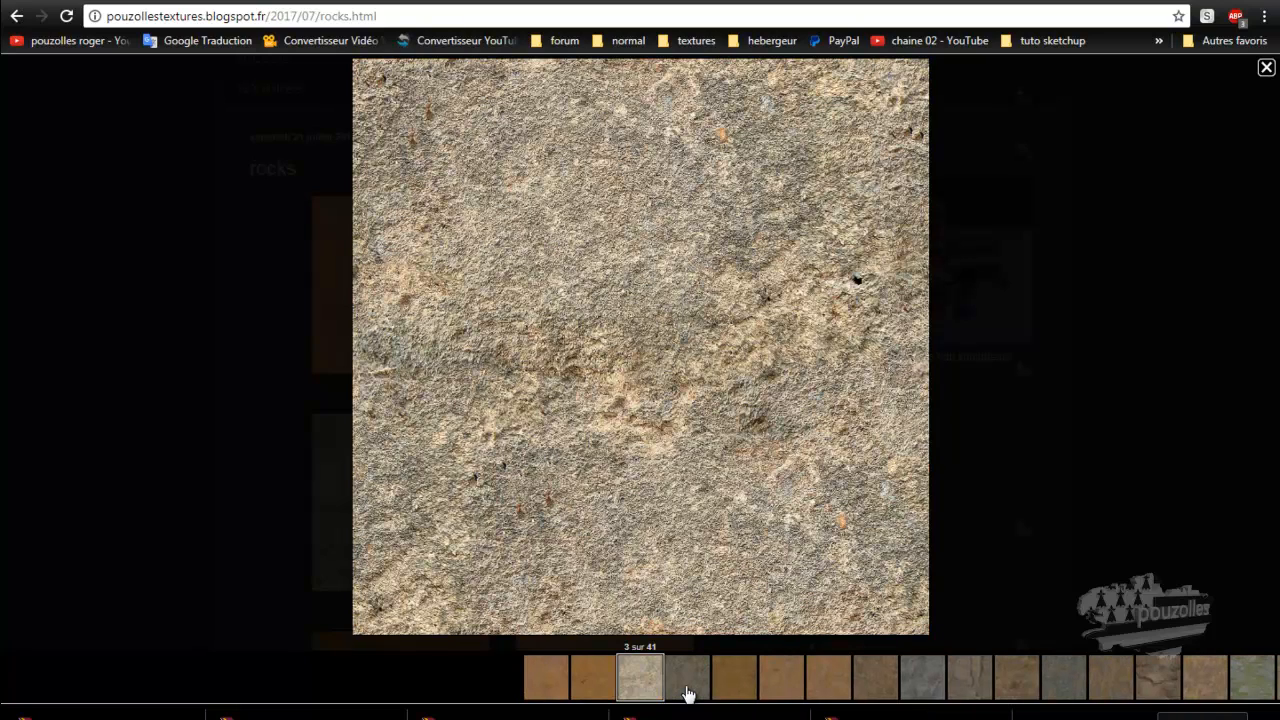
Step: View the fourth through tenth textures of the rocks gallery enlarged, one after another
click(688, 690)
click(688, 690)
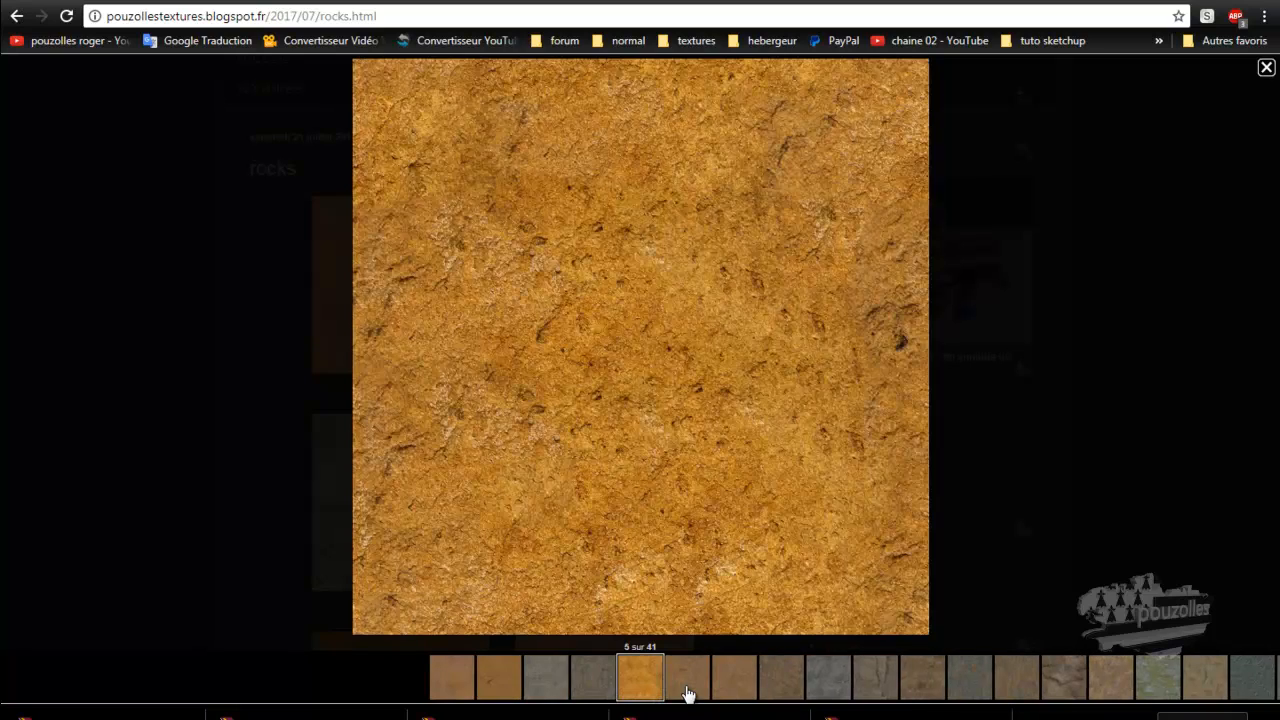
click(688, 690)
click(688, 690)
click(688, 690)
click(688, 690)
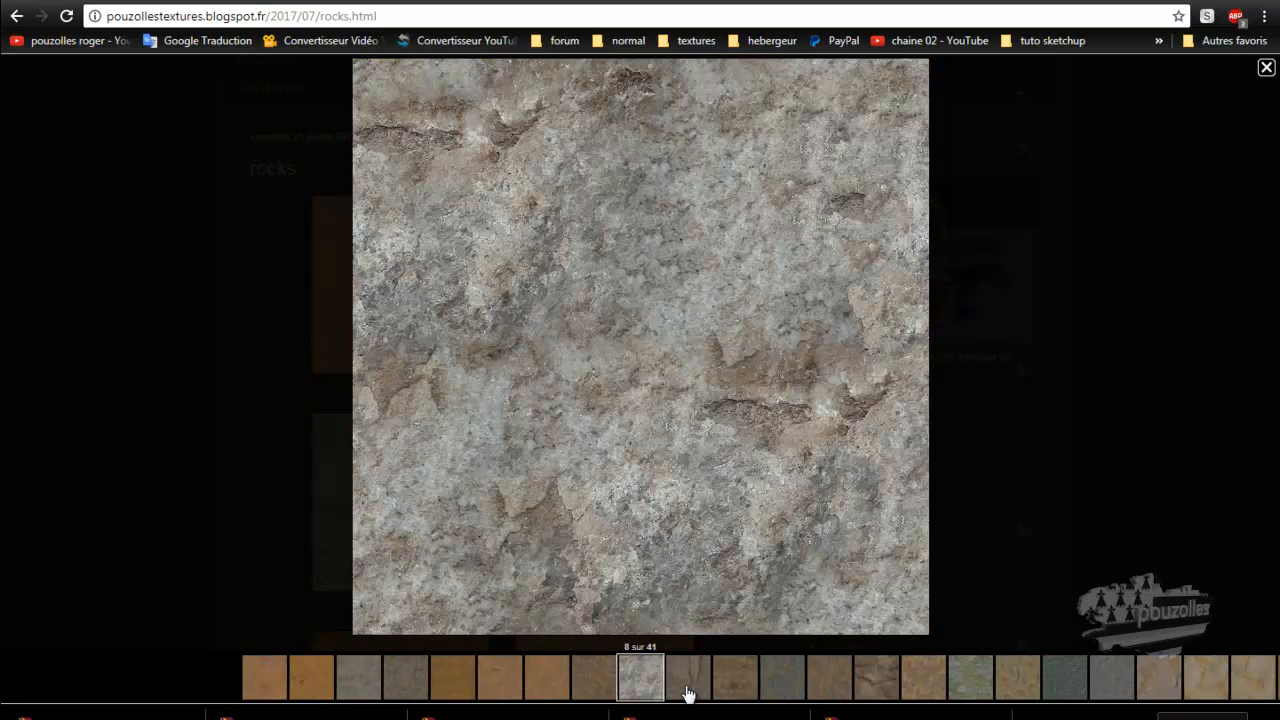
click(688, 690)
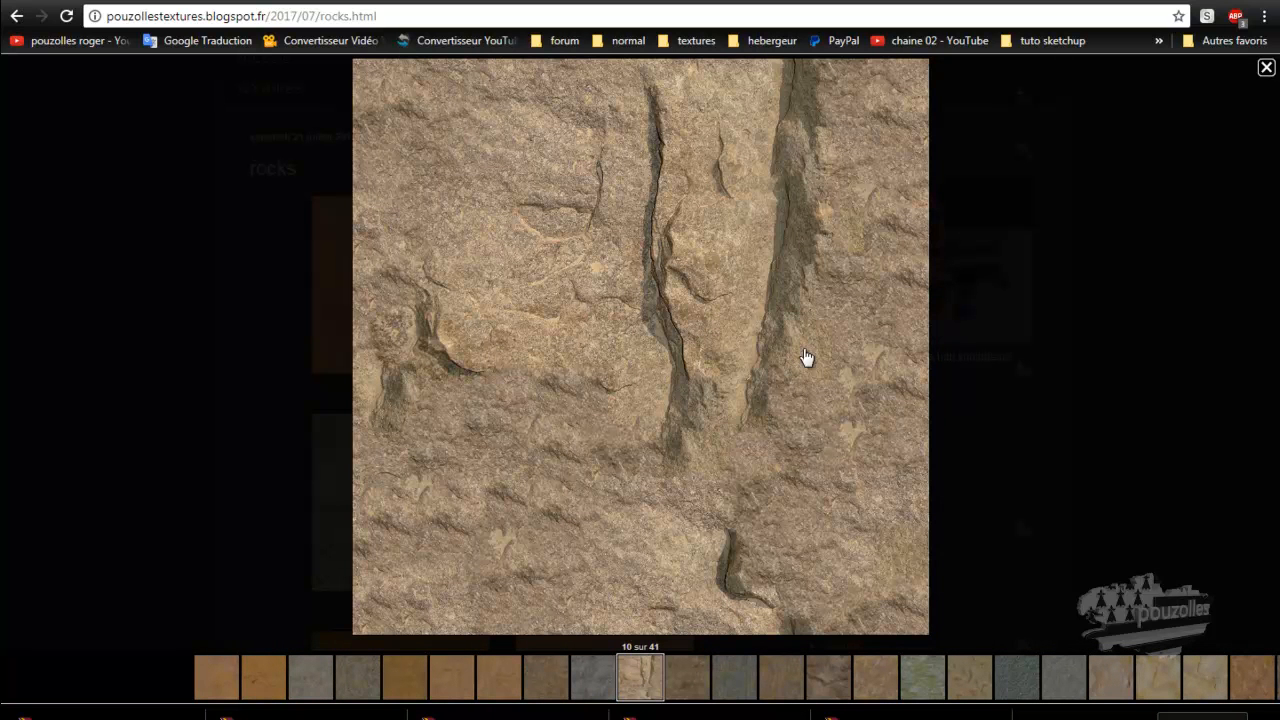
Step: Save the enlarged tenth texture as the JPEG image 010_texture rock in the 2cv tuto folder
right_click(641, 279)
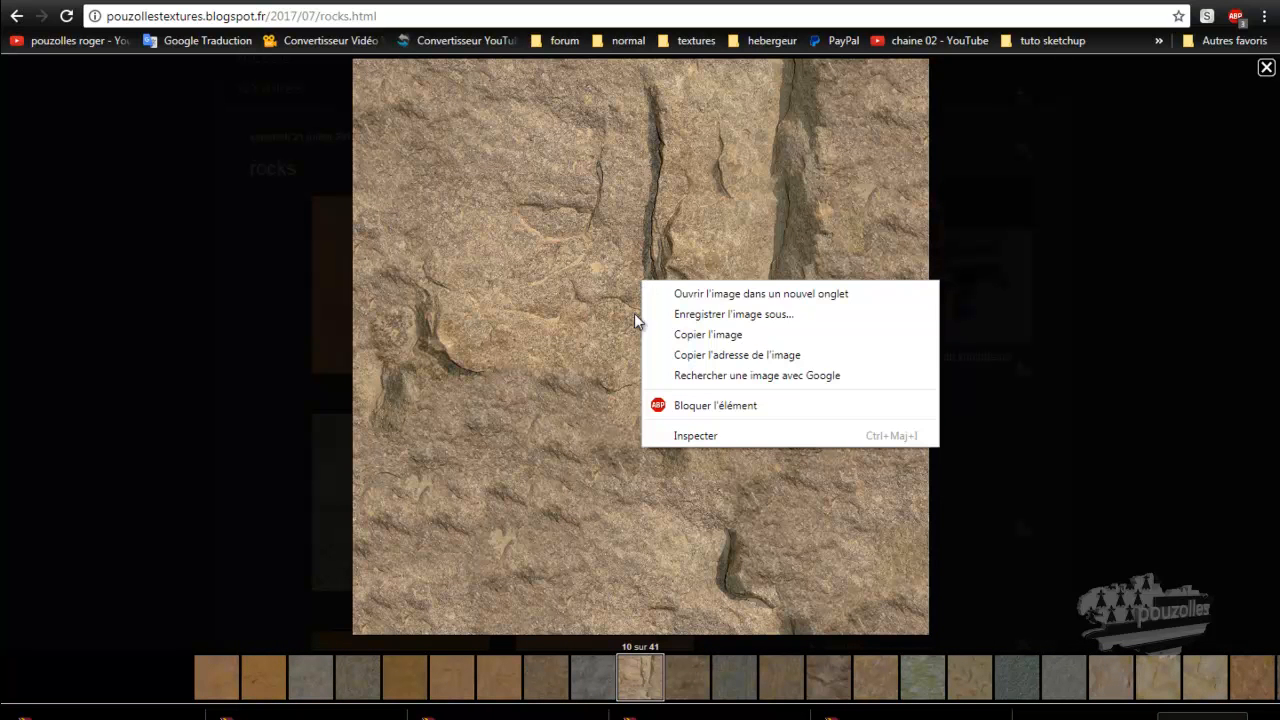
click(701, 316)
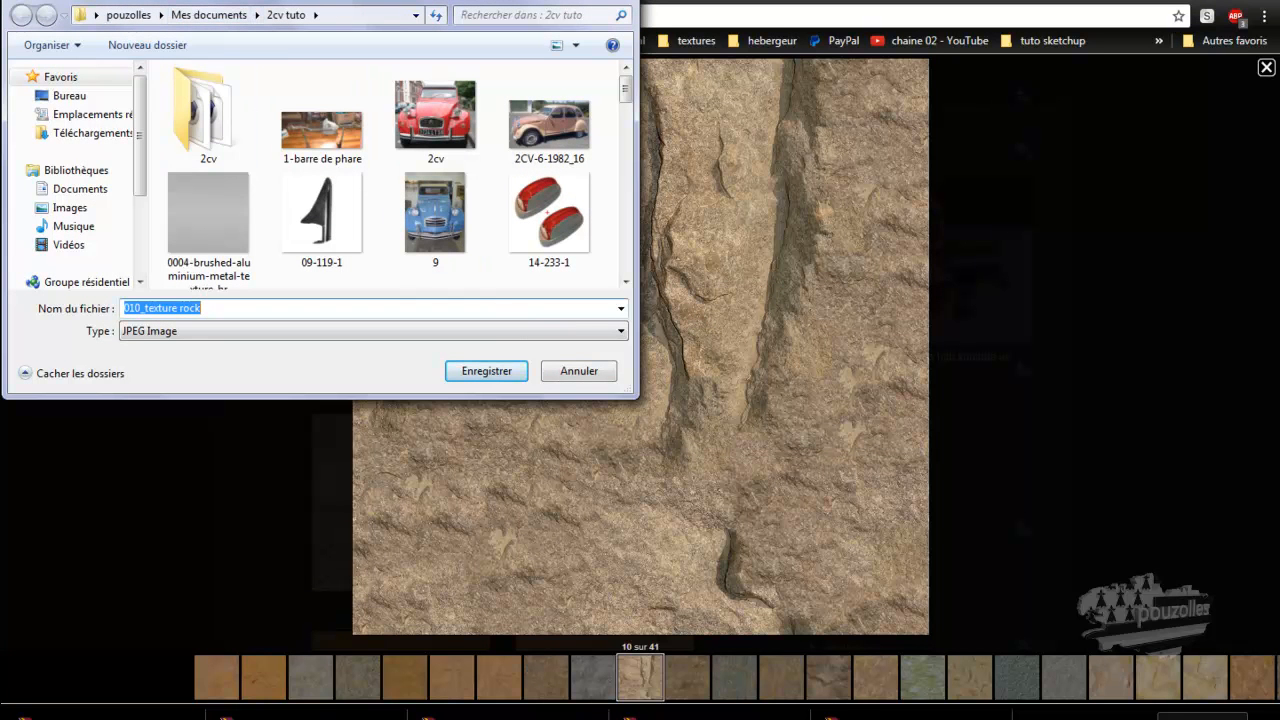
key(Return)
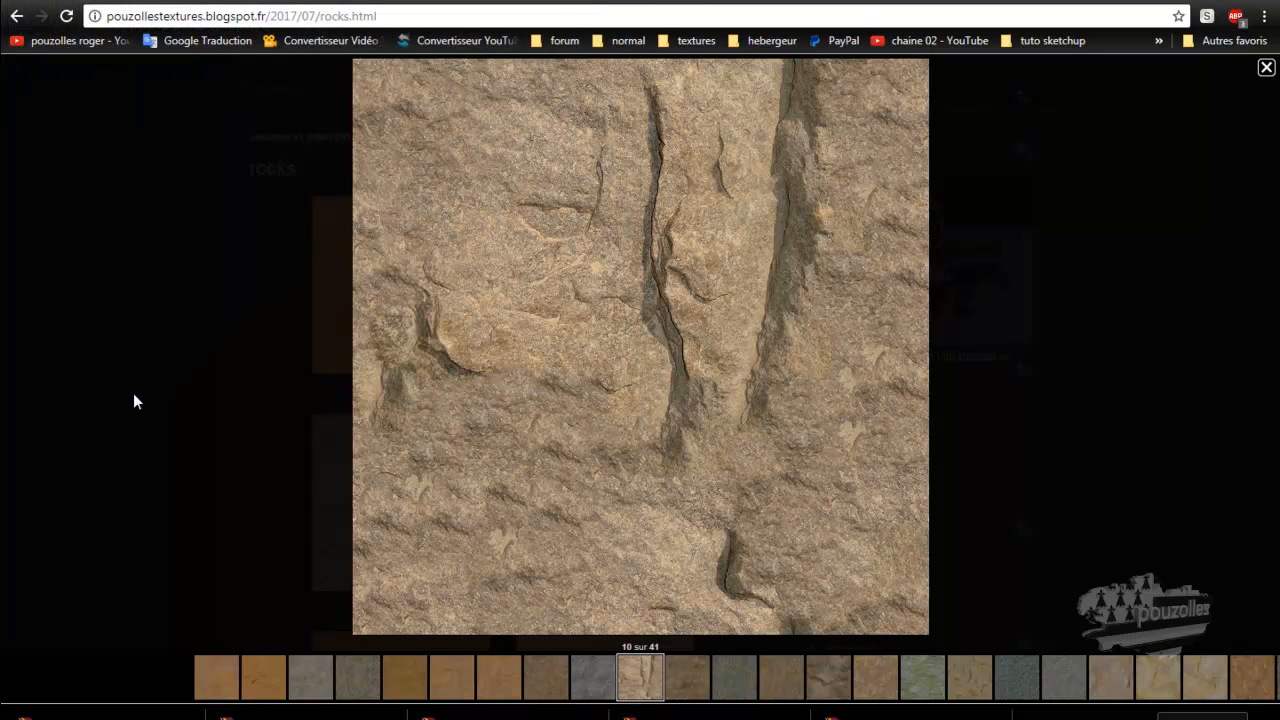
Step: Close the enlarged texture, look over the rocks gallery page, and switch back to Cinema 4D
click(134, 390)
scroll(262, 415, down, 4)
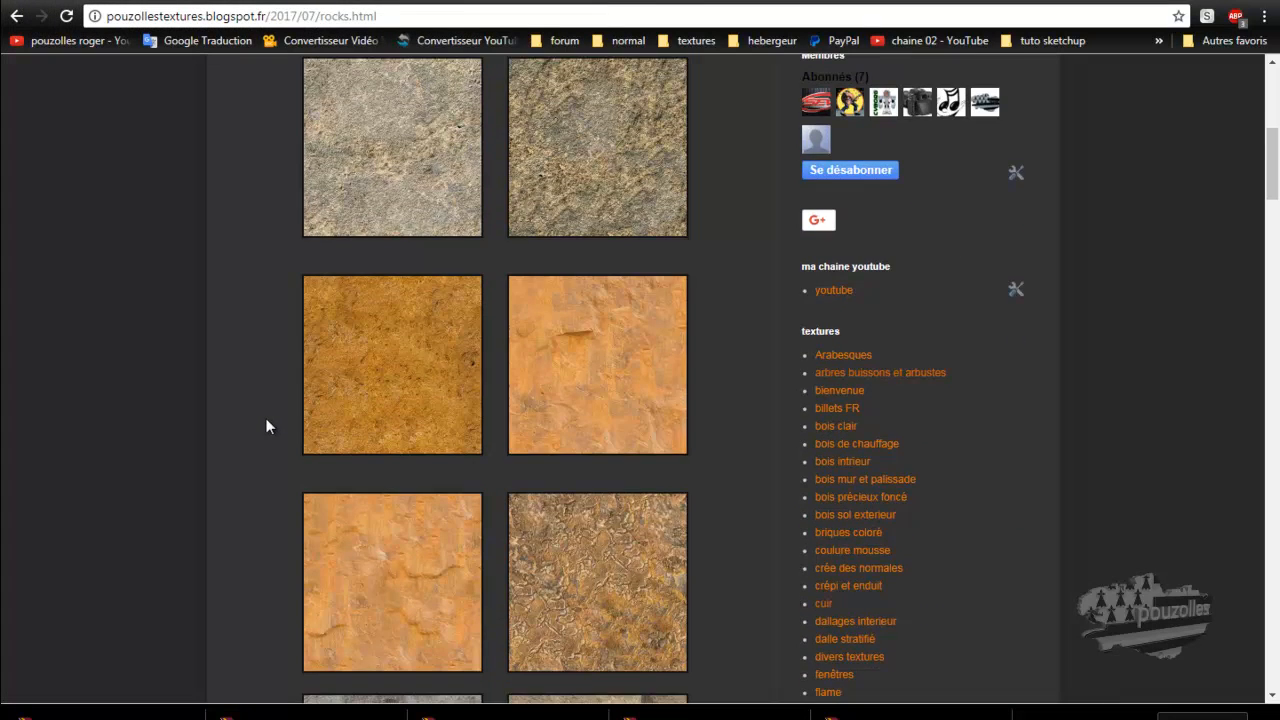
scroll(266, 420, up, 2)
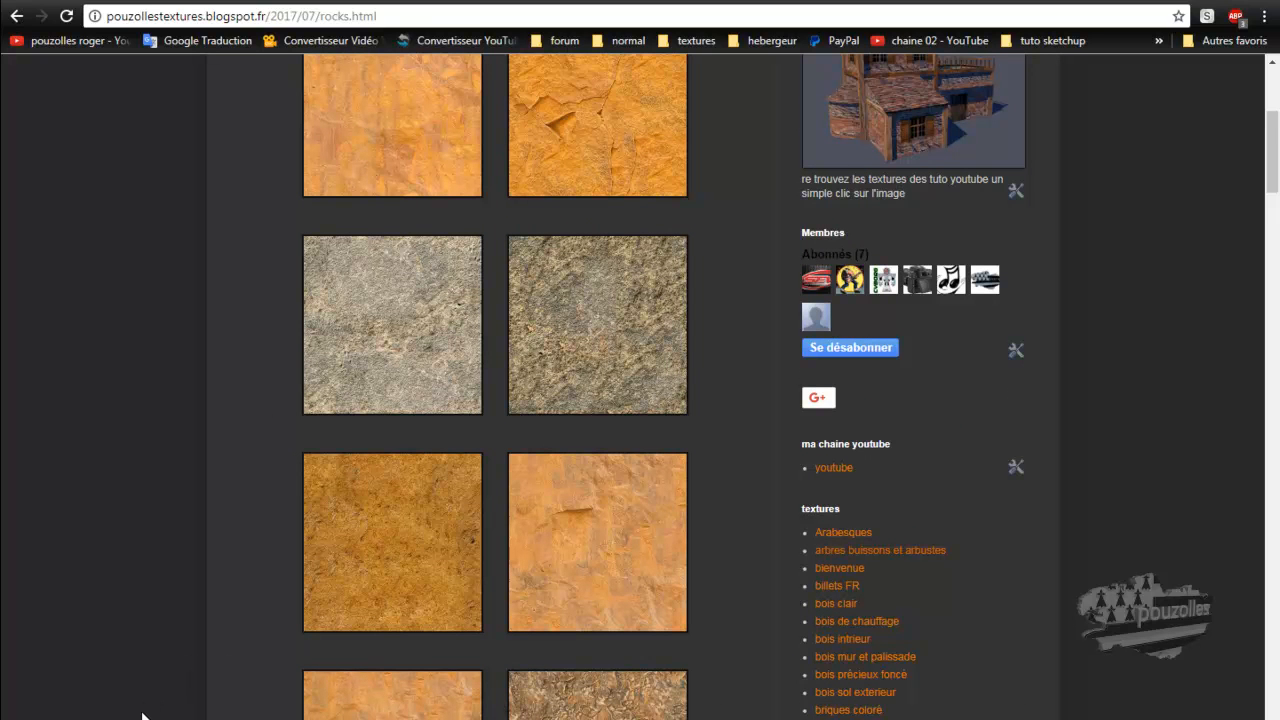
click(275, 700)
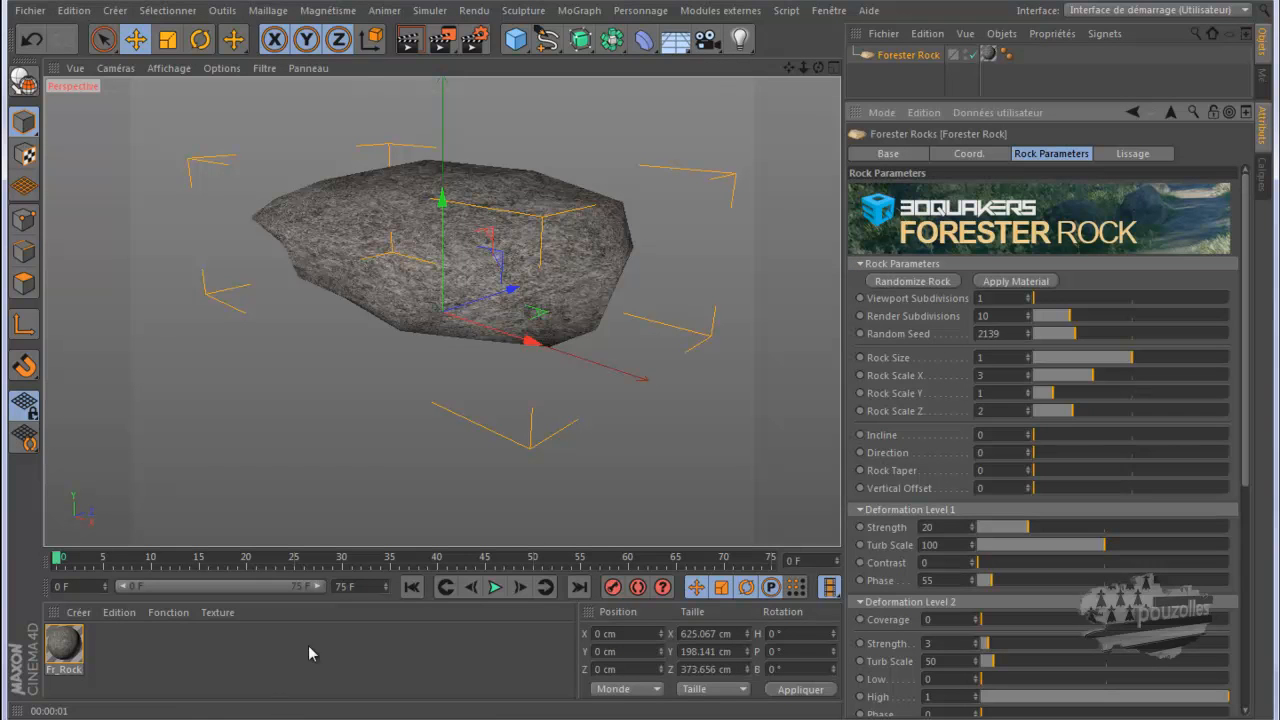
click(1008, 284)
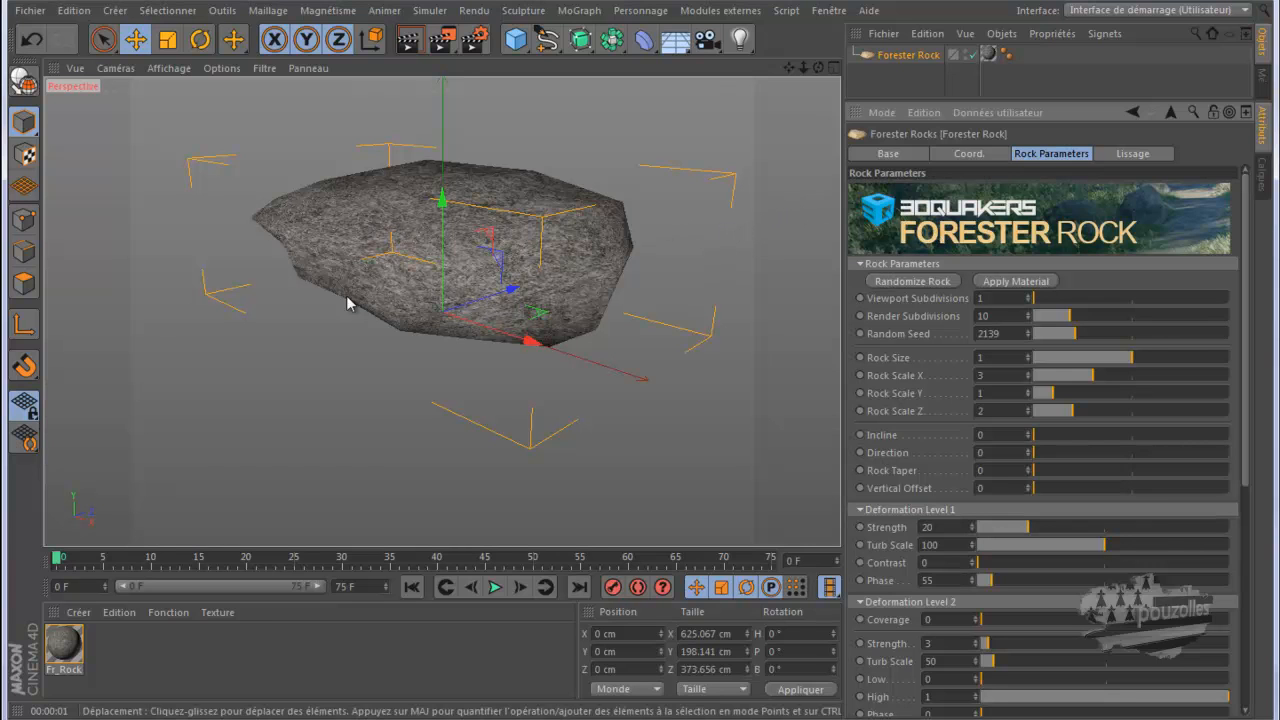
Step: Switch to the file explorer's textures folder and select the images rock1 through rock20
click(213, 719)
click(116, 700)
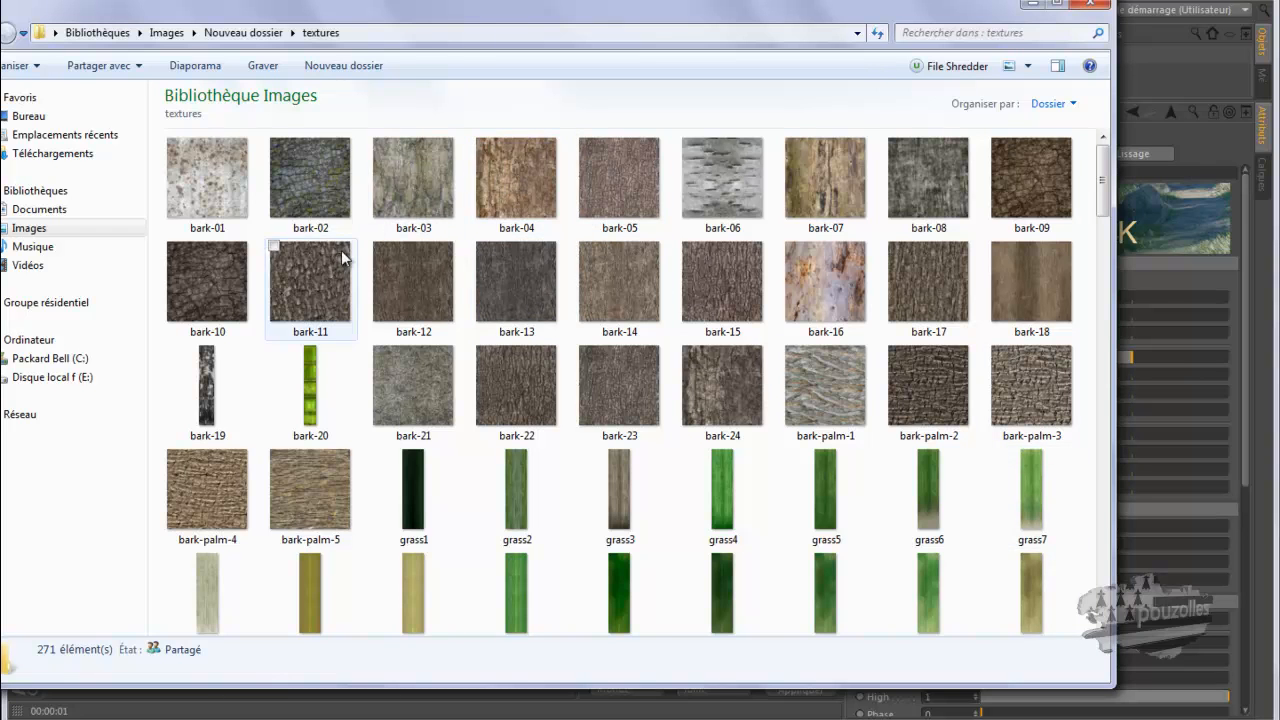
drag(1108, 172, 1101, 582)
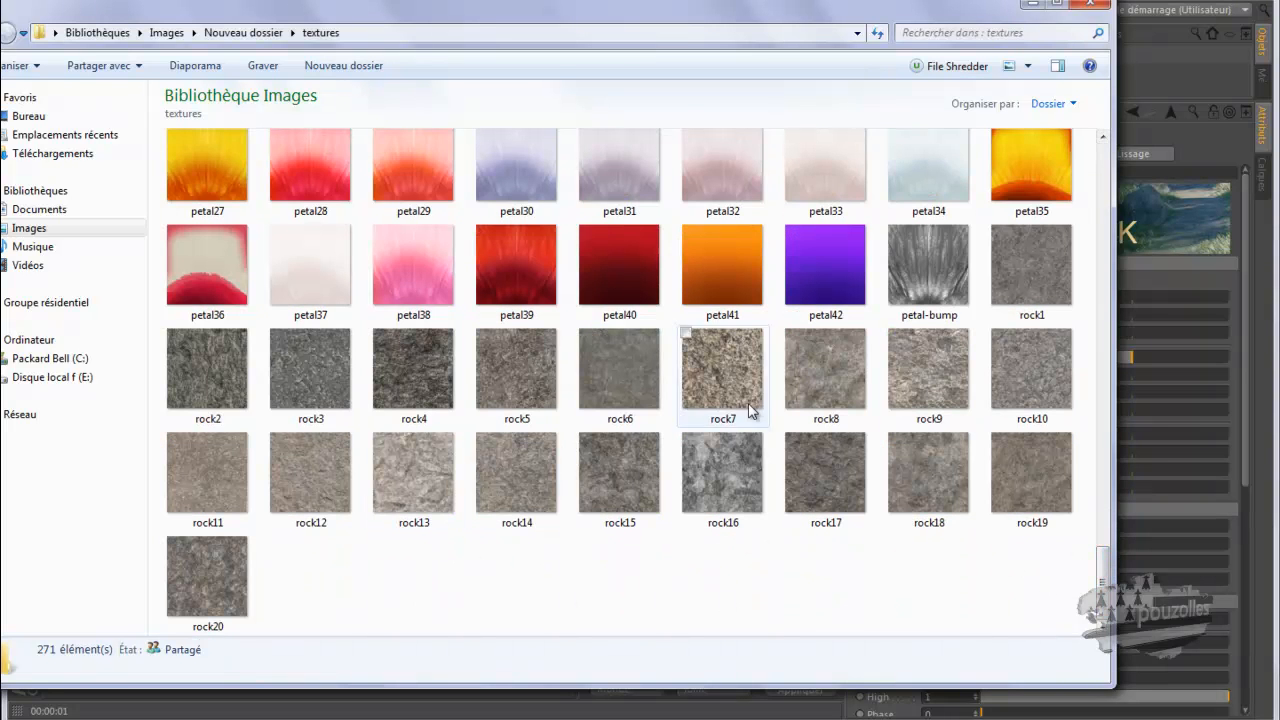
click(1039, 274)
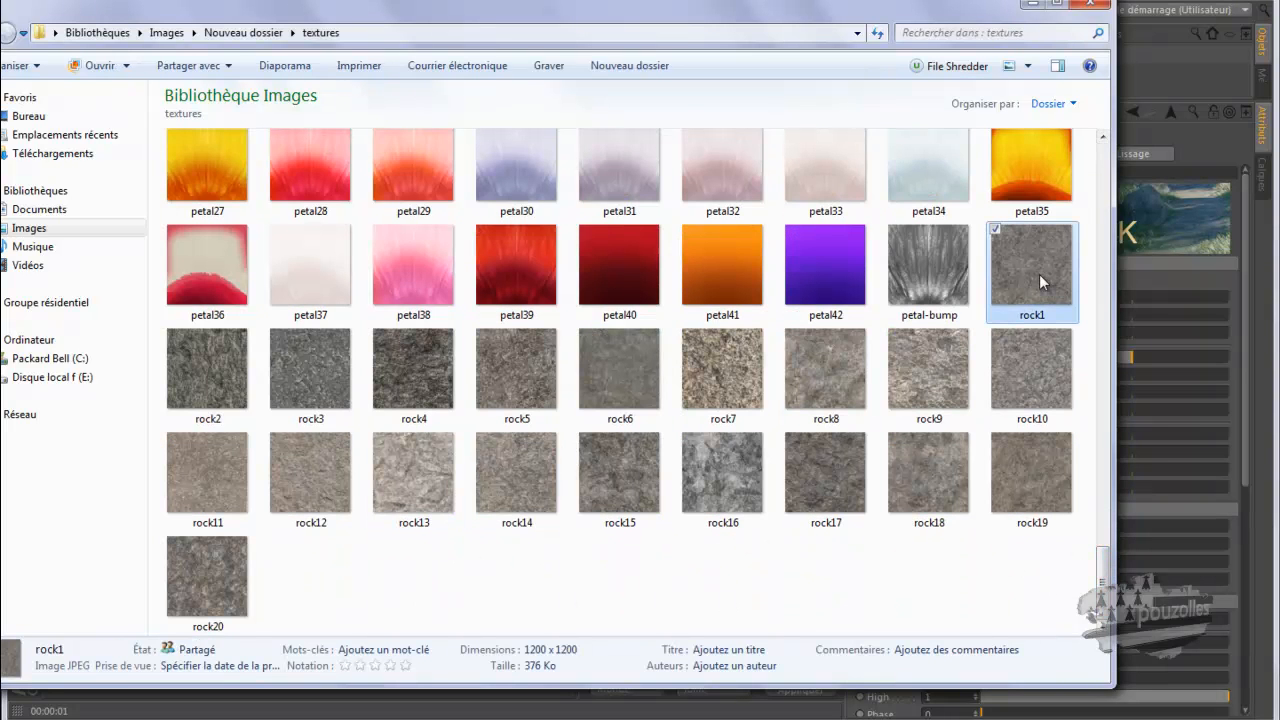
shift+click(215, 582)
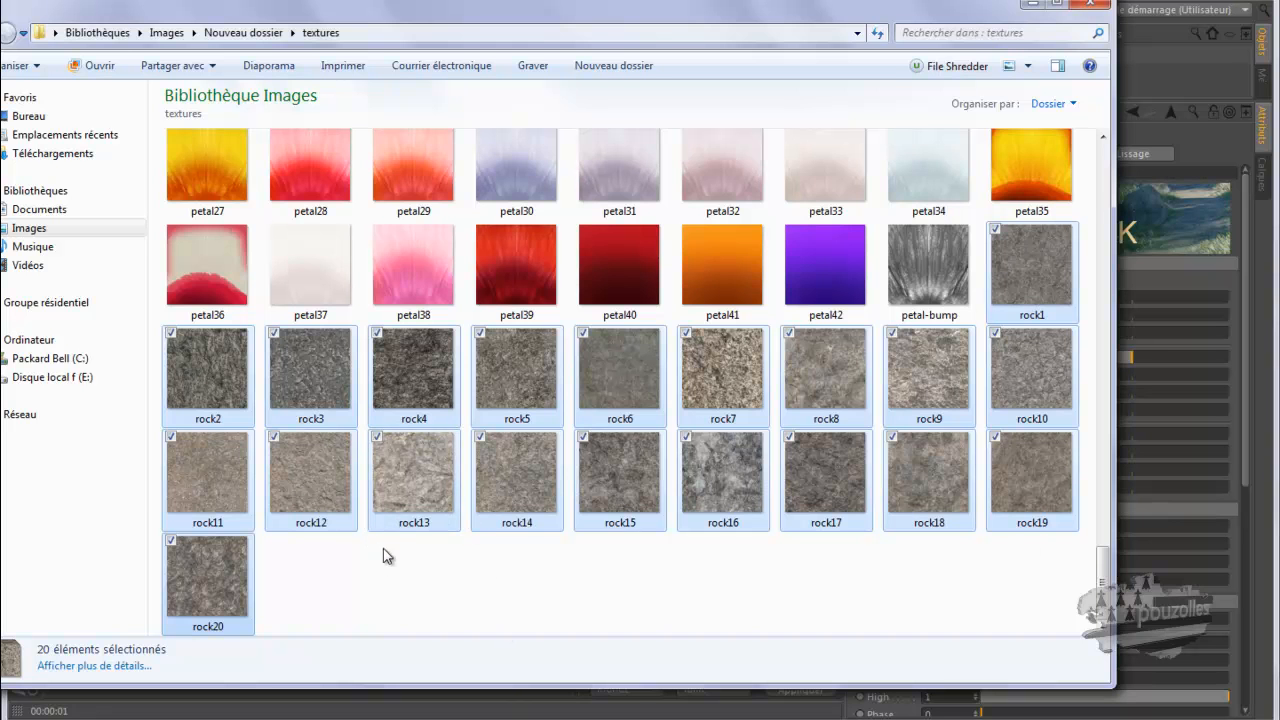
Step: Look through the petal, leaf, grass, bark and rock images in the textures folder, and minimize the explorer window
scroll(498, 469, up, 2)
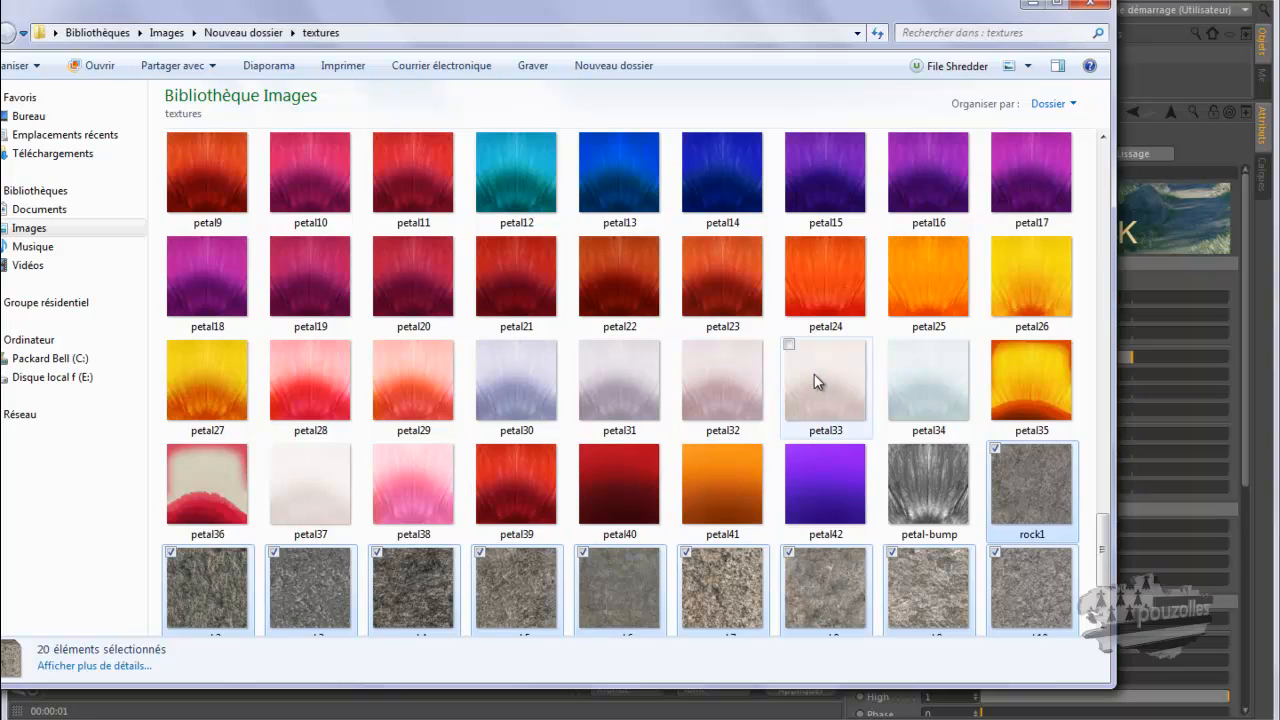
scroll(813, 374, up, 3)
scroll(813, 374, up, 3)
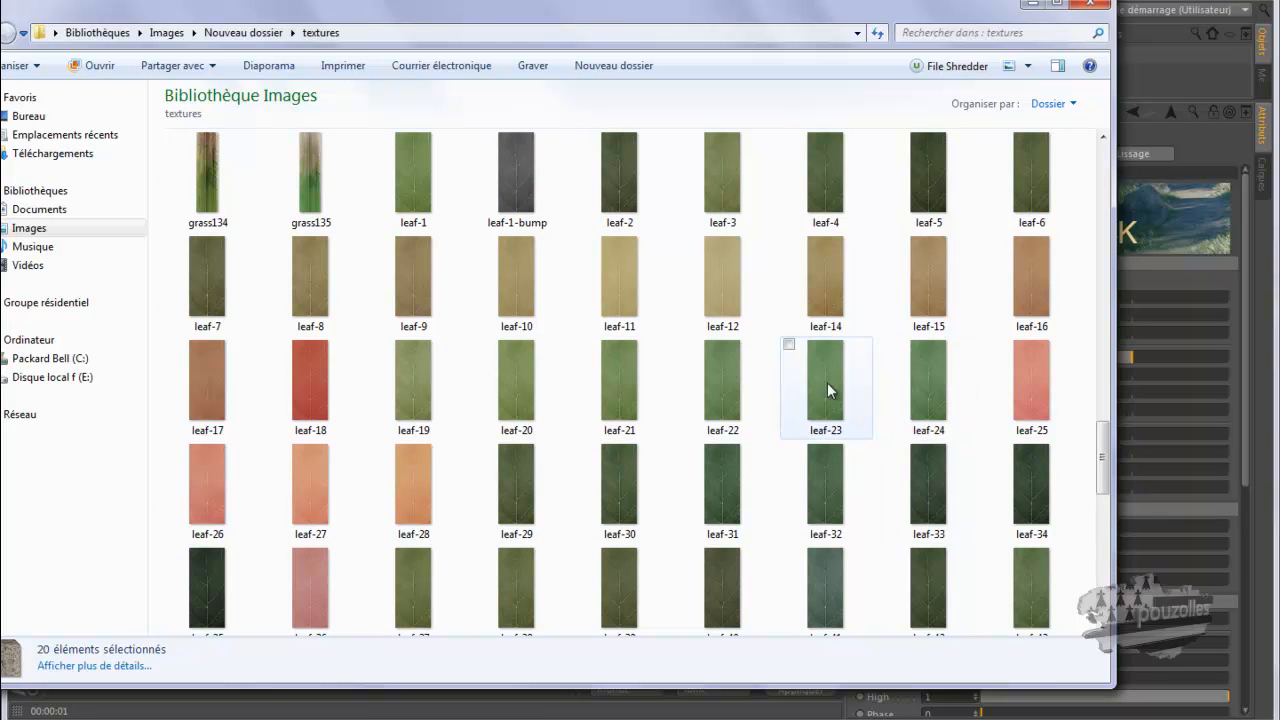
scroll(781, 387, up, 3)
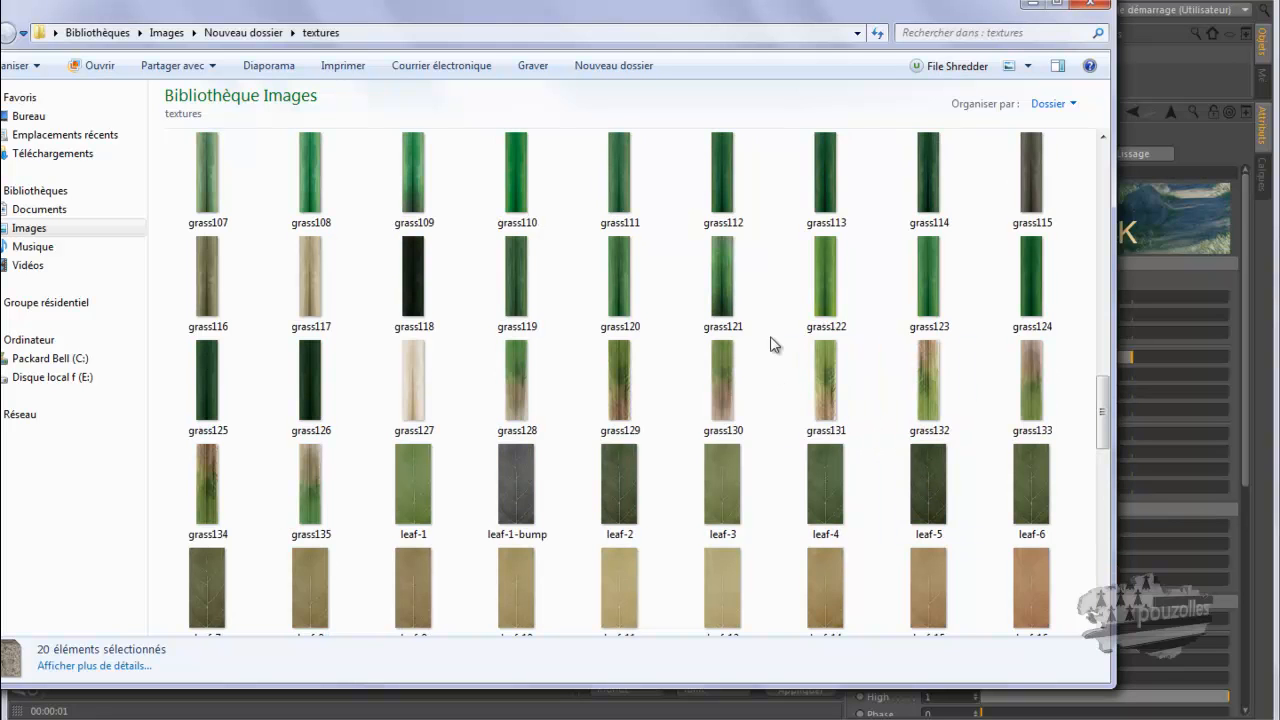
scroll(742, 289, up, 12)
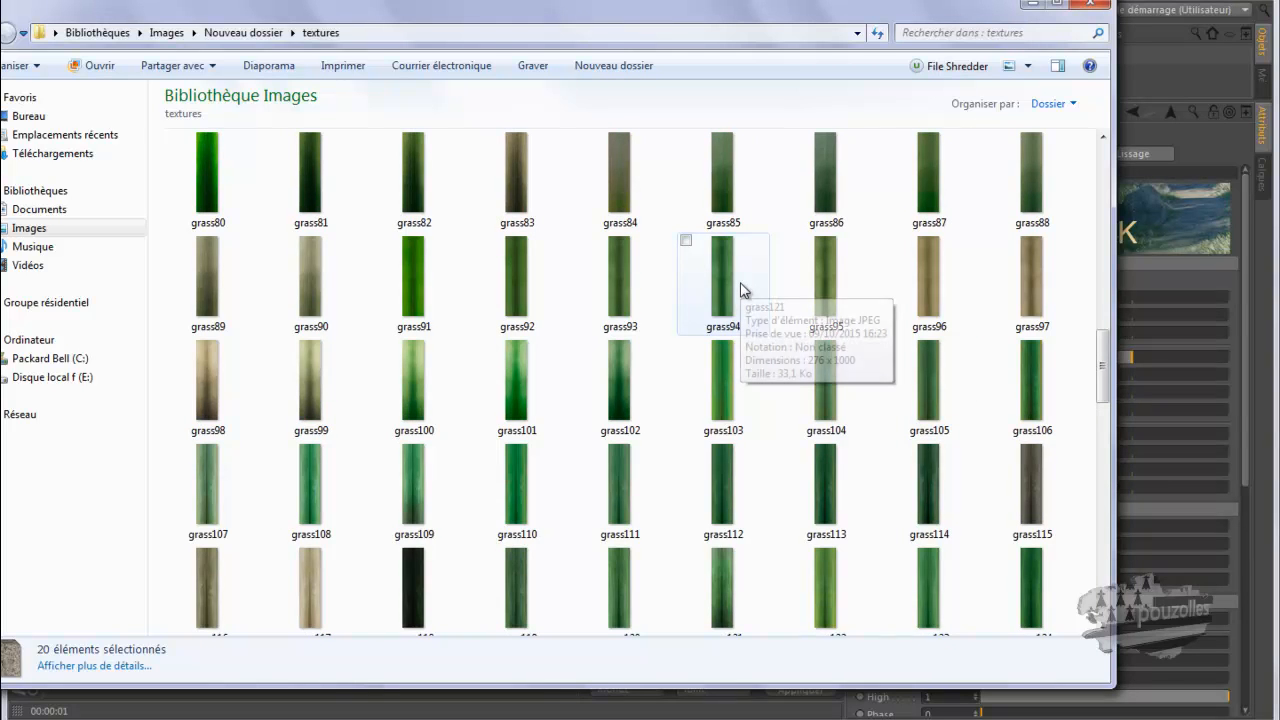
scroll(742, 289, up, 3)
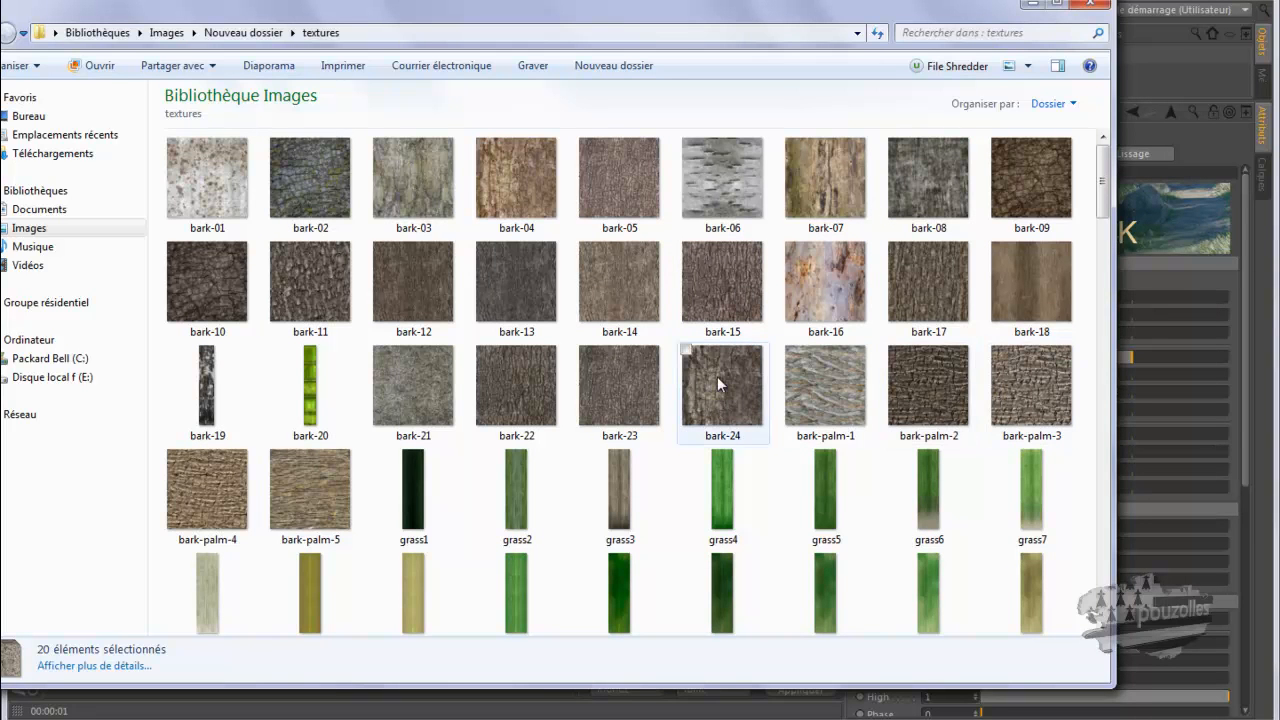
mouse_move(717, 376)
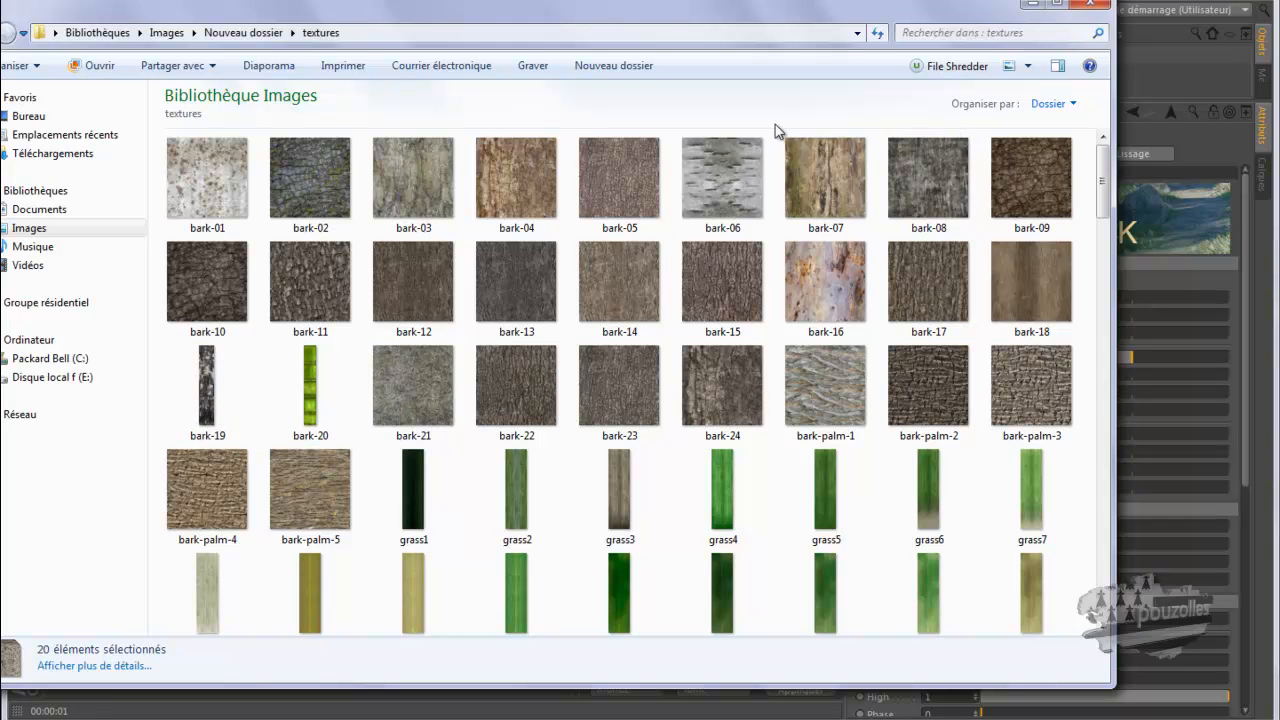
scroll(820, 428, down, 15)
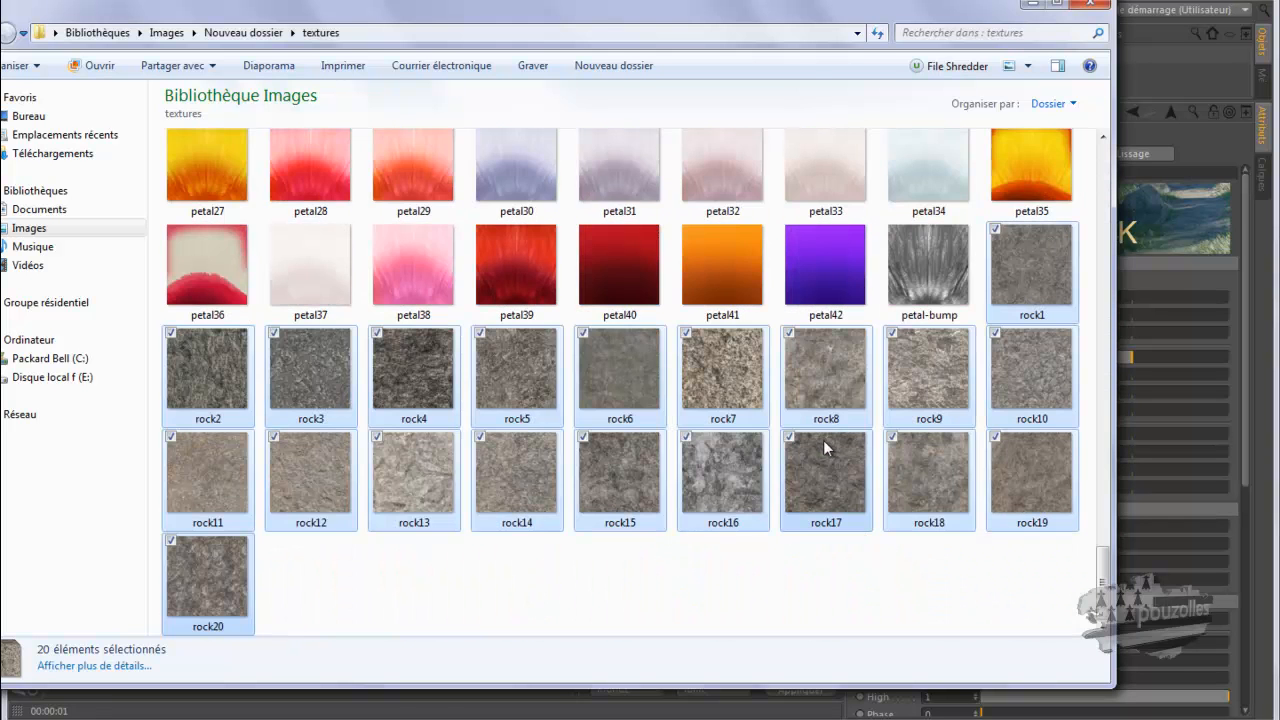
scroll(835, 432, up, 4)
scroll(835, 432, up, 5)
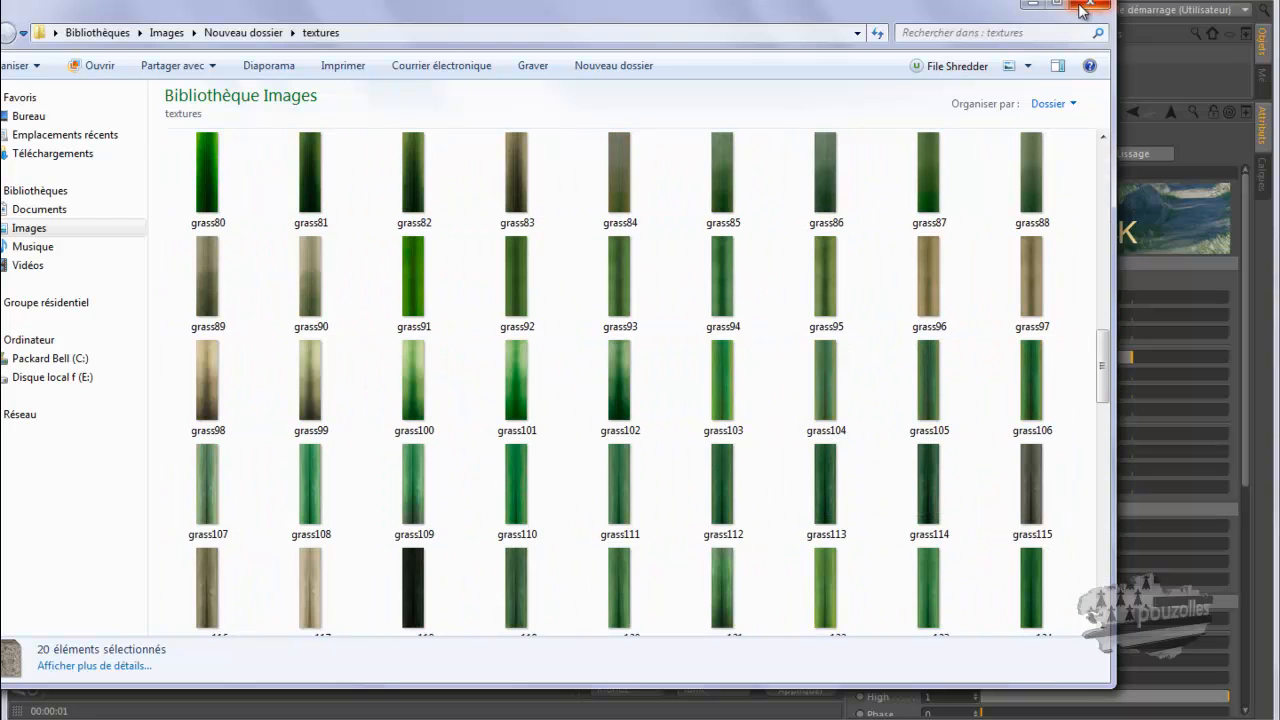
click(1033, 10)
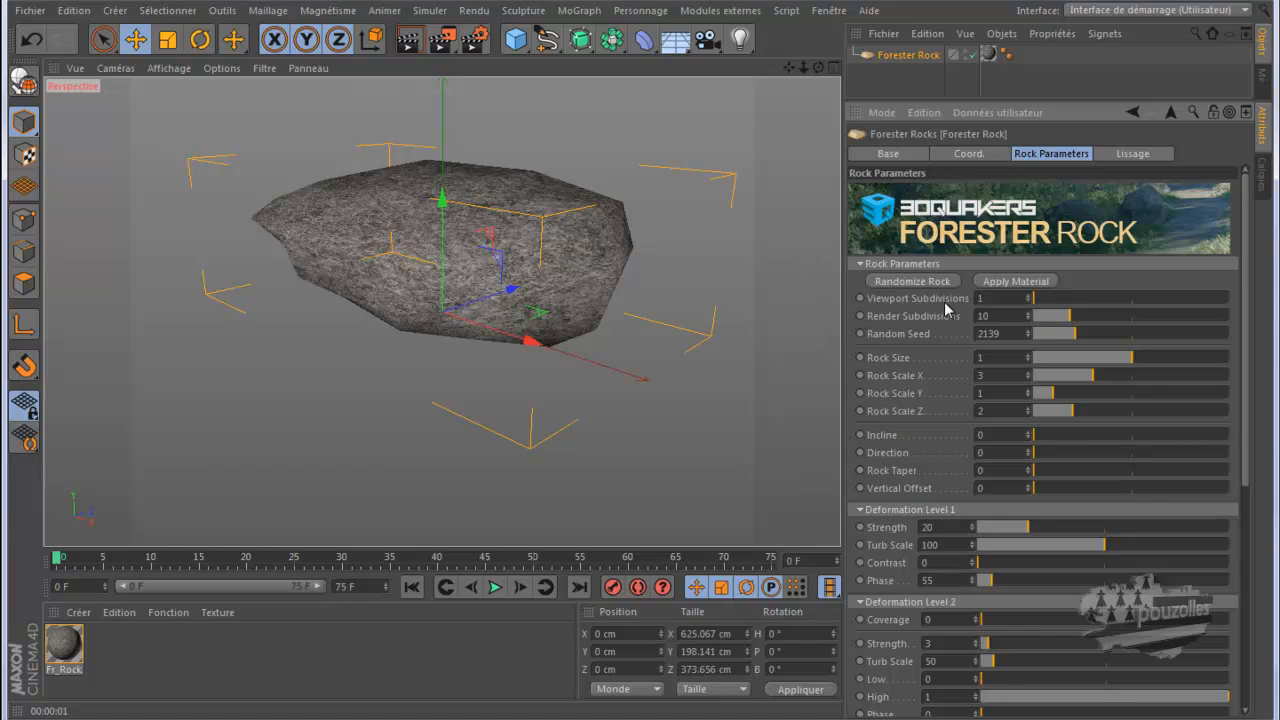
Step: Set the viewport display to Gouraud shading with lines to show the rock's mesh edges up close
click(166, 68)
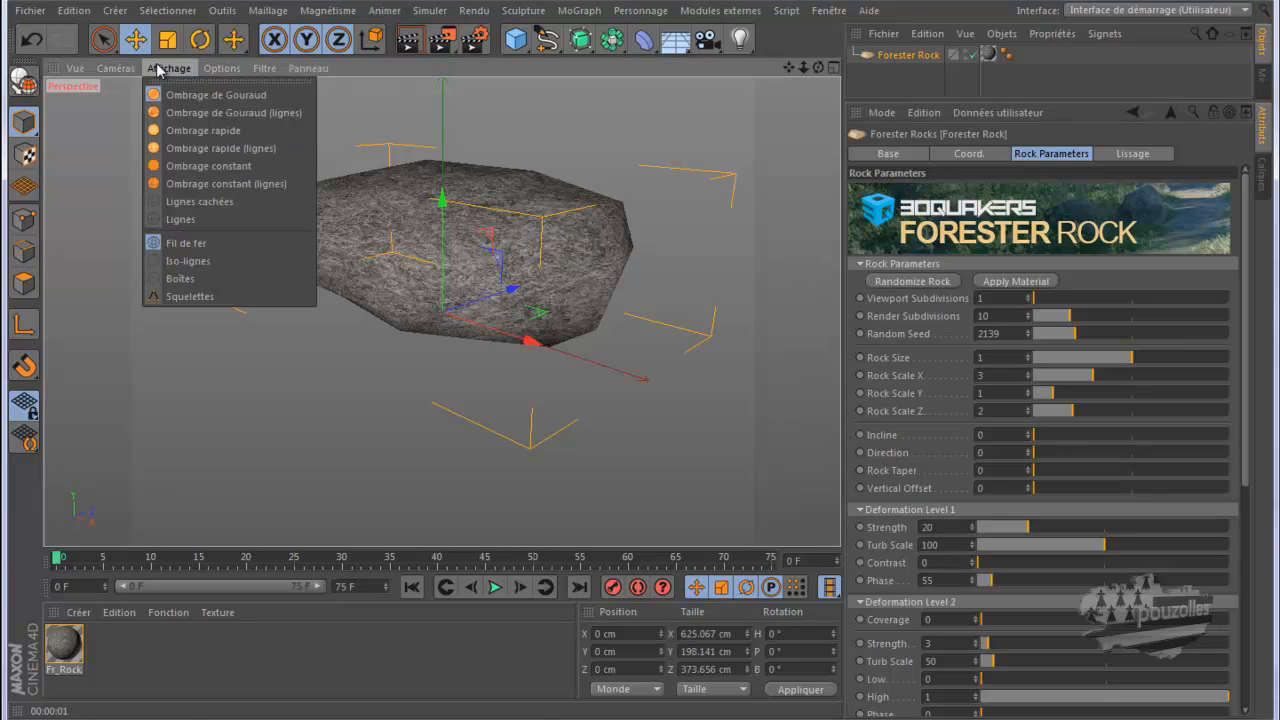
click(178, 116)
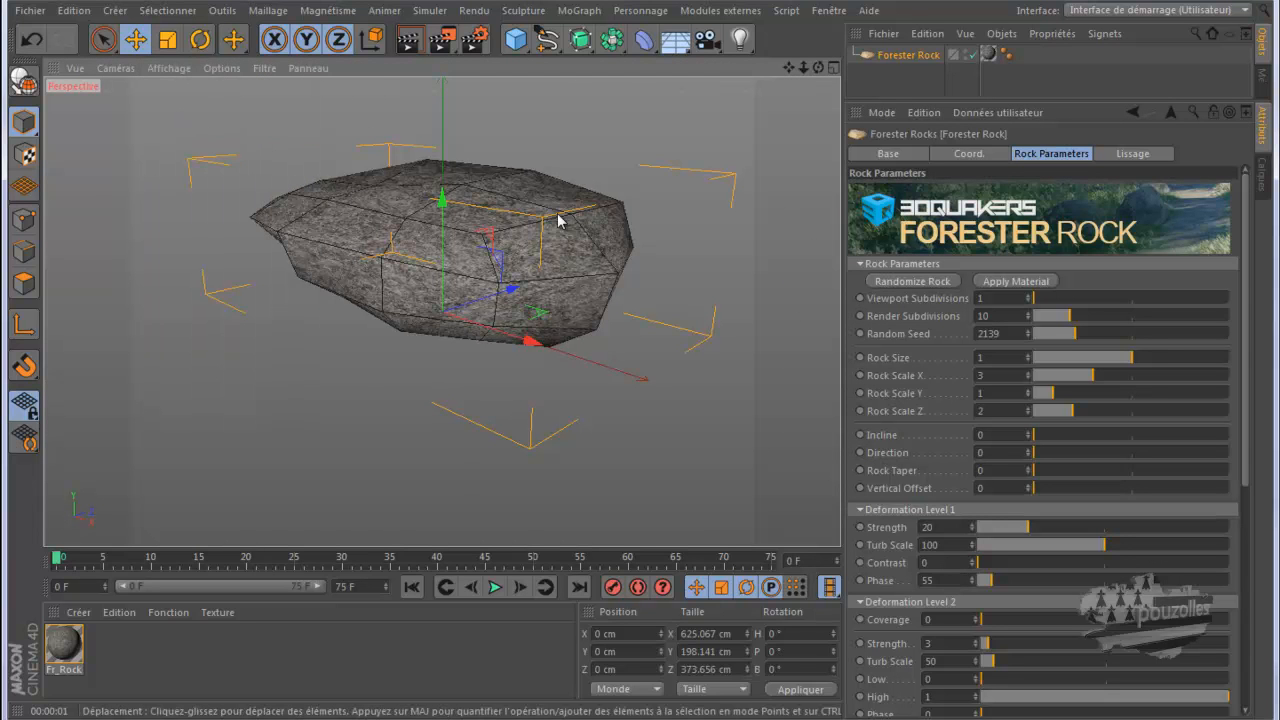
scroll(555, 218, up, 3)
scroll(557, 218, up, 3)
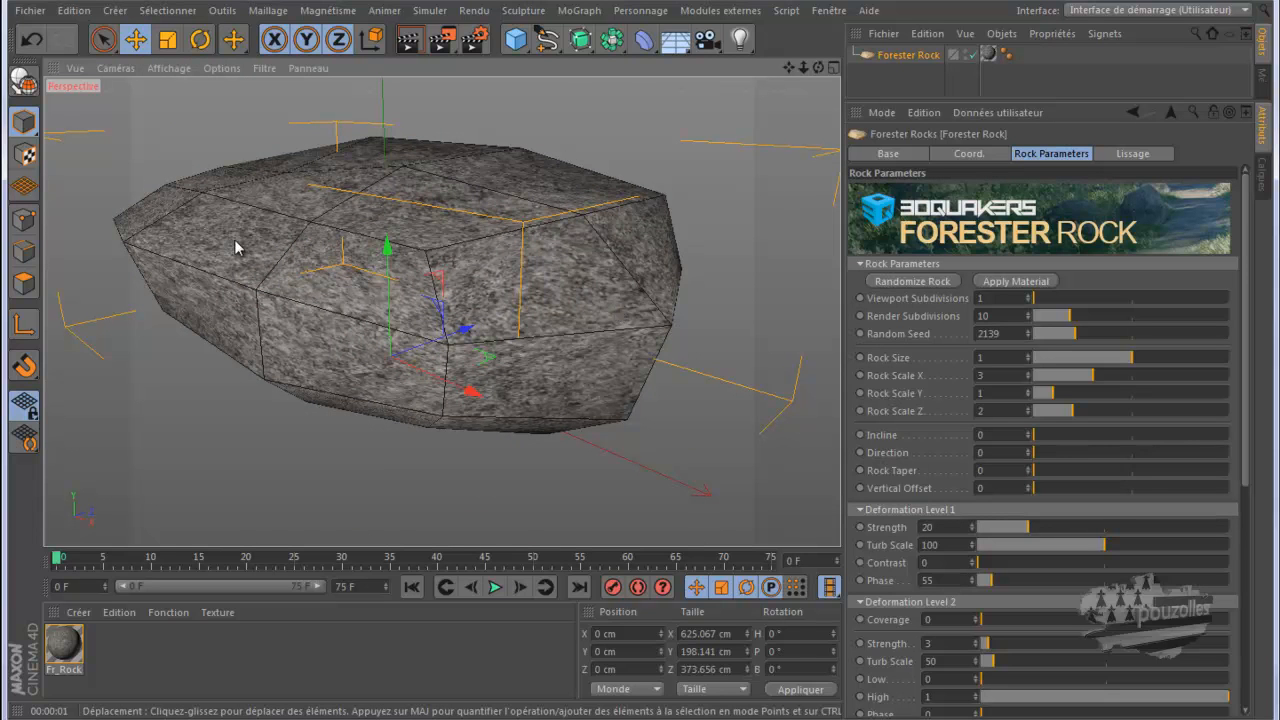
Step: Examine the texture settings in the Fr_Rock material's colour channel and close the material editor
double_click(64, 645)
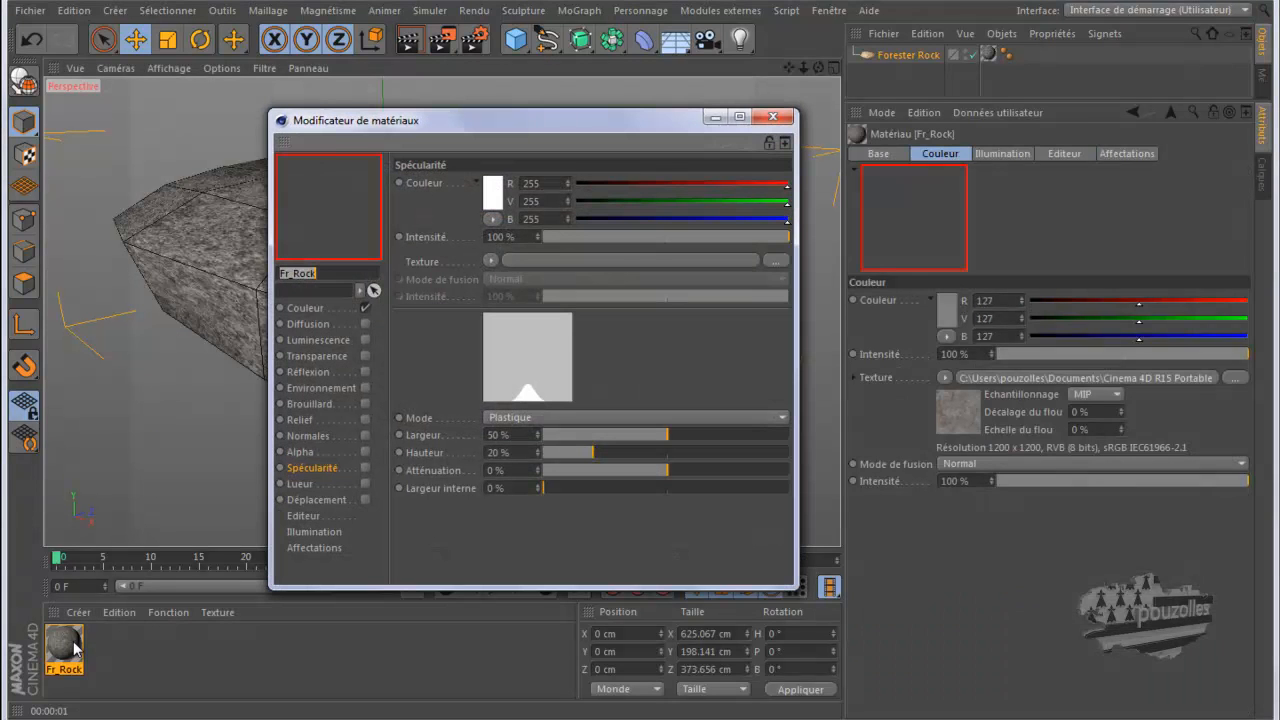
click(305, 309)
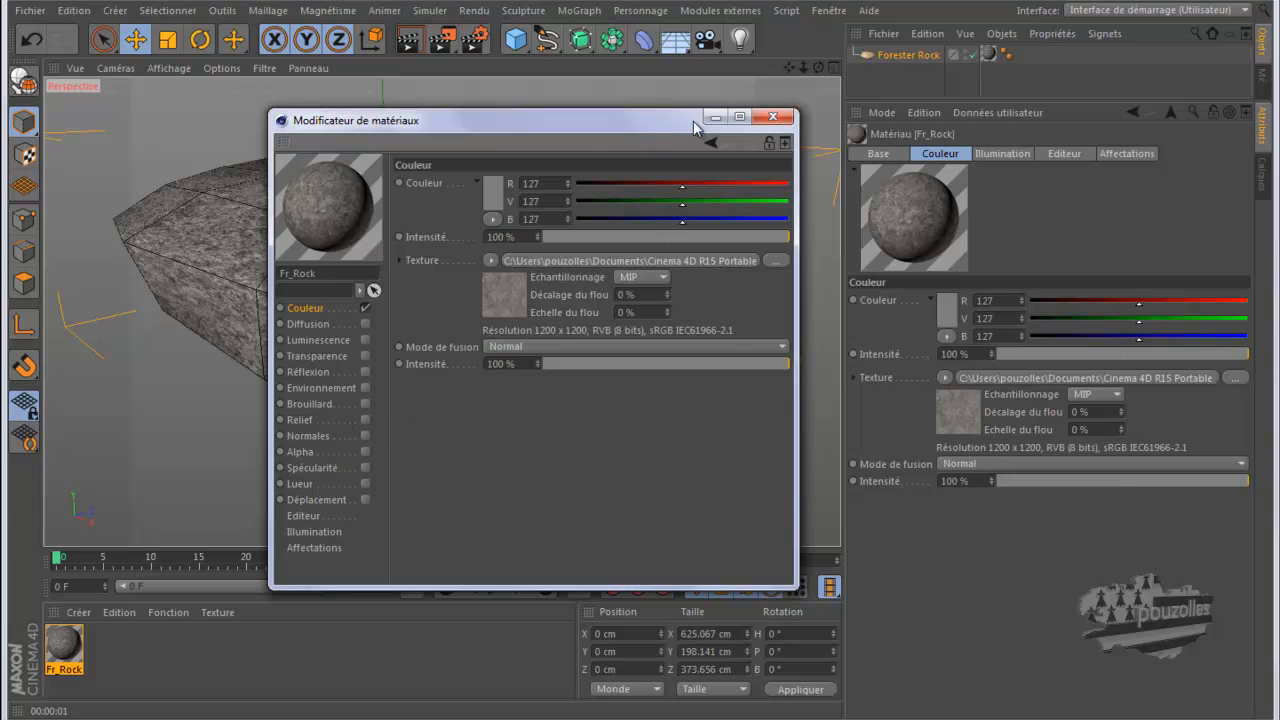
click(772, 116)
Step: Render the textured rock to the picture viewer, check the result, and close the viewer
click(440, 42)
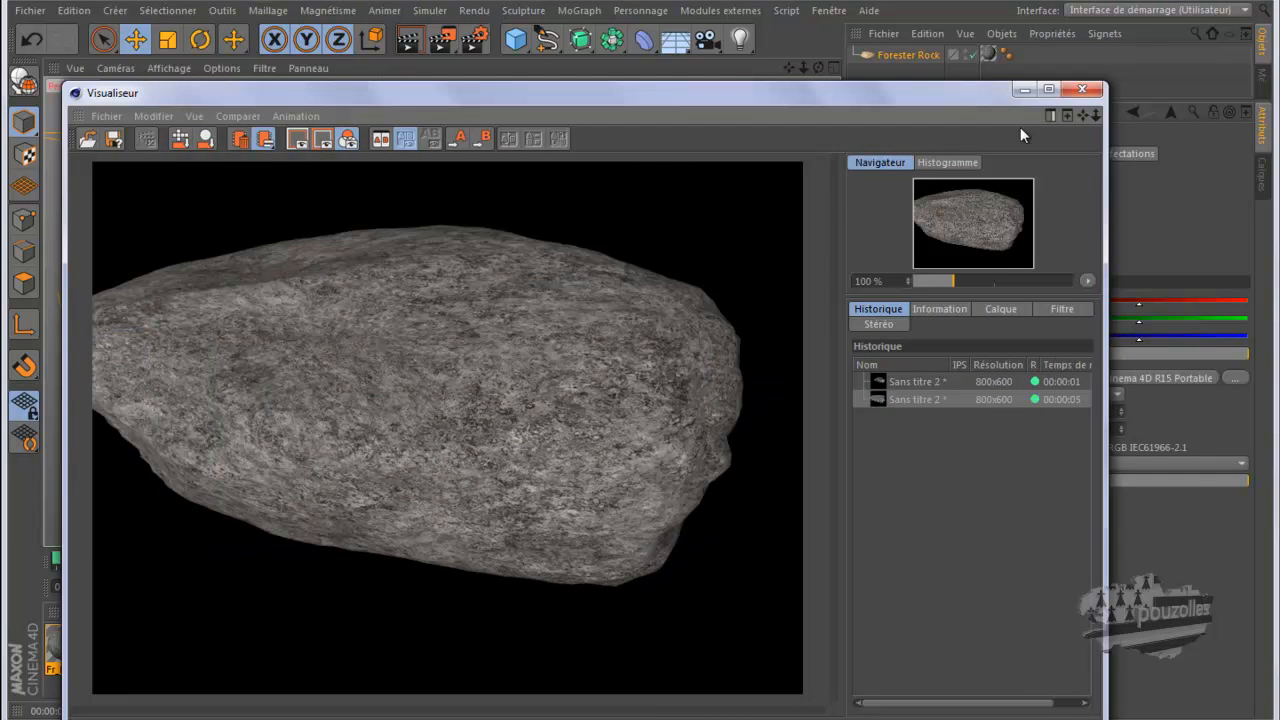
click(1081, 91)
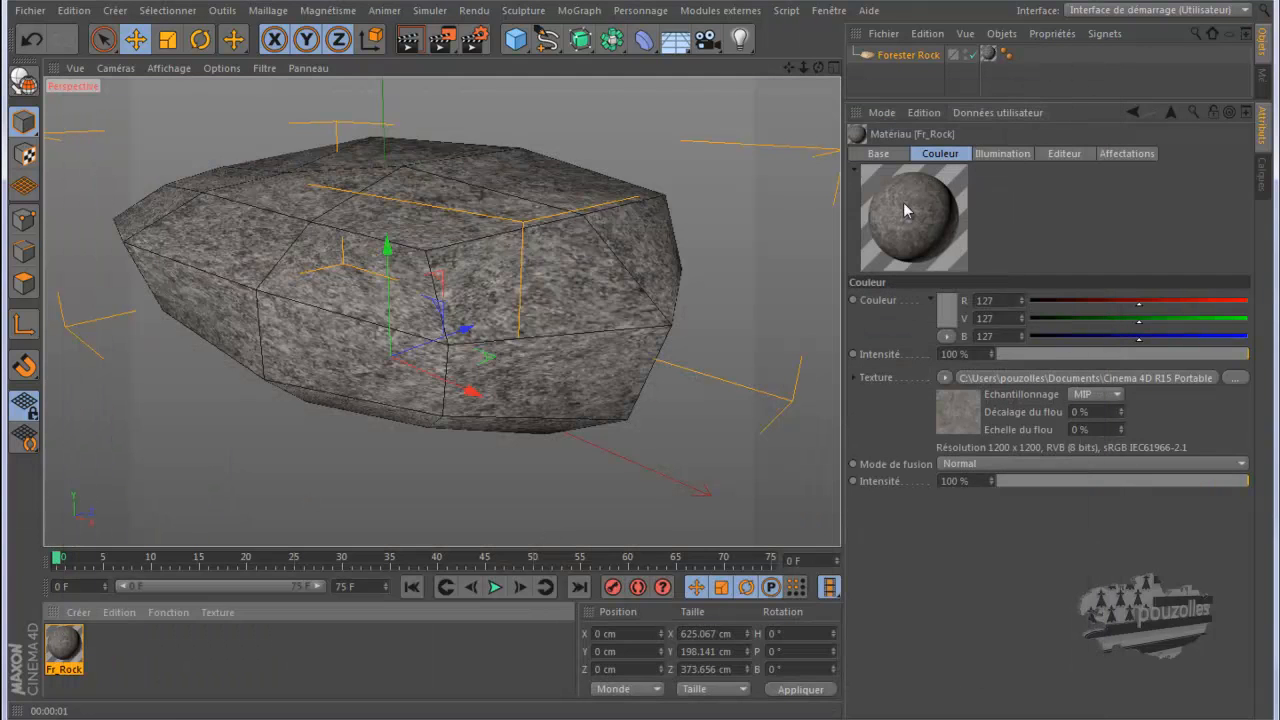
Step: Set the Forester Rock's Render Subdivisions to 41 and render it in the viewport
click(913, 60)
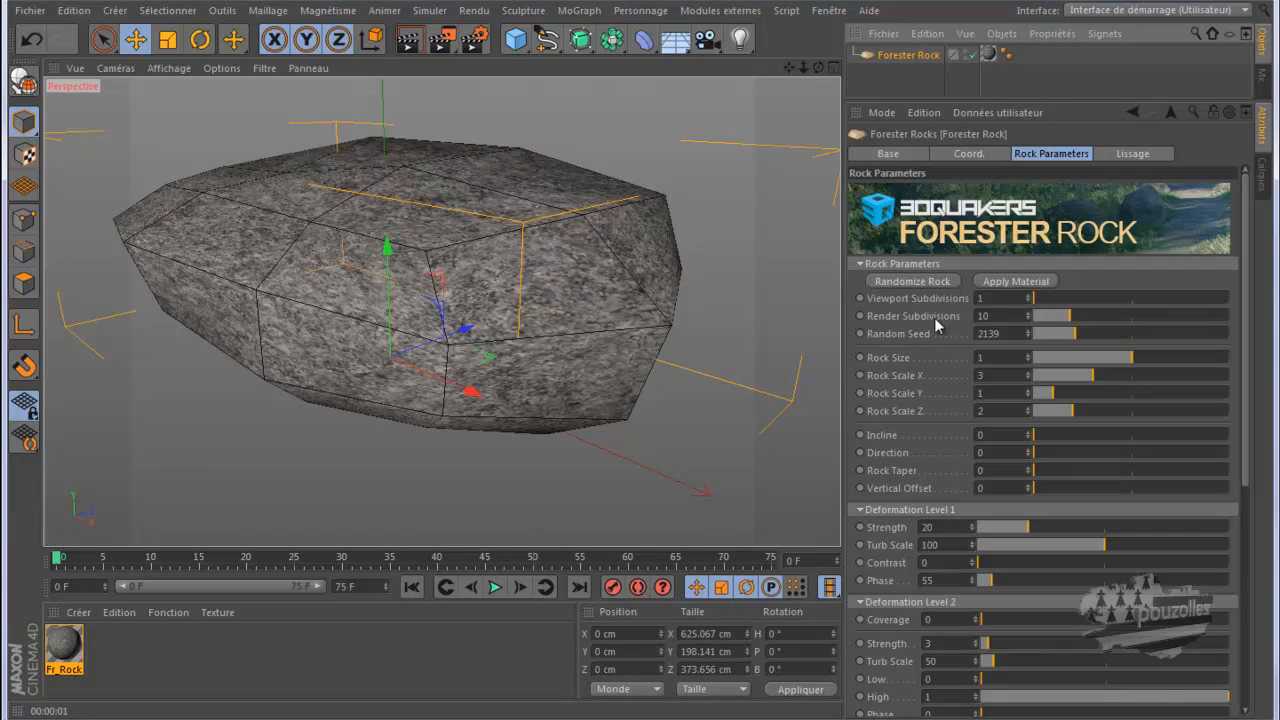
drag(1070, 316, 1195, 326)
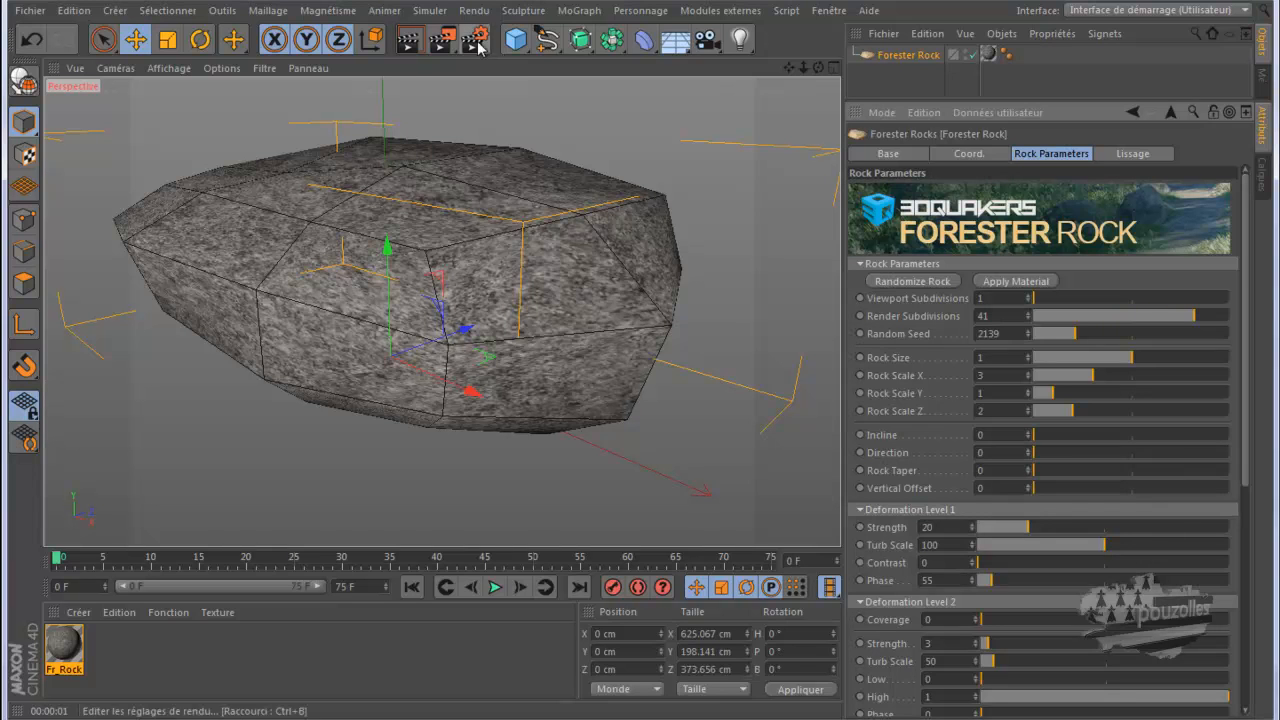
click(417, 47)
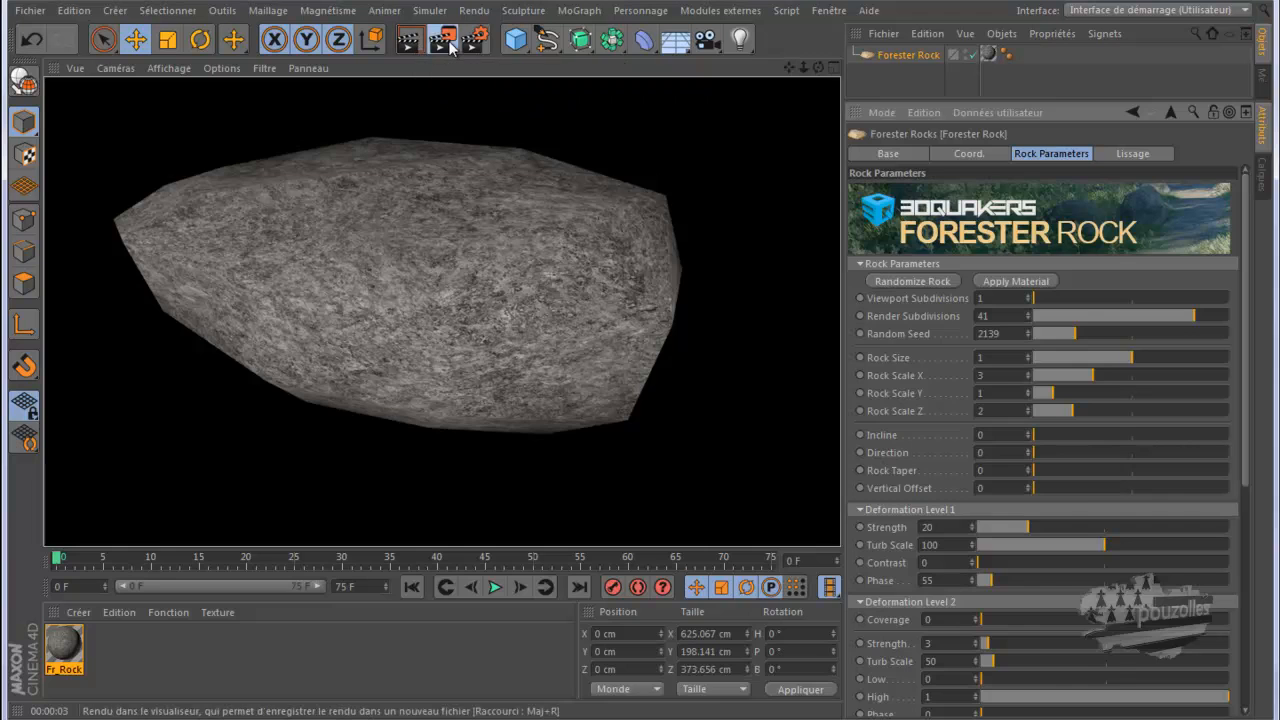
Step: Render the rock to the picture viewer, then stop the render in progress and close the viewer
click(446, 41)
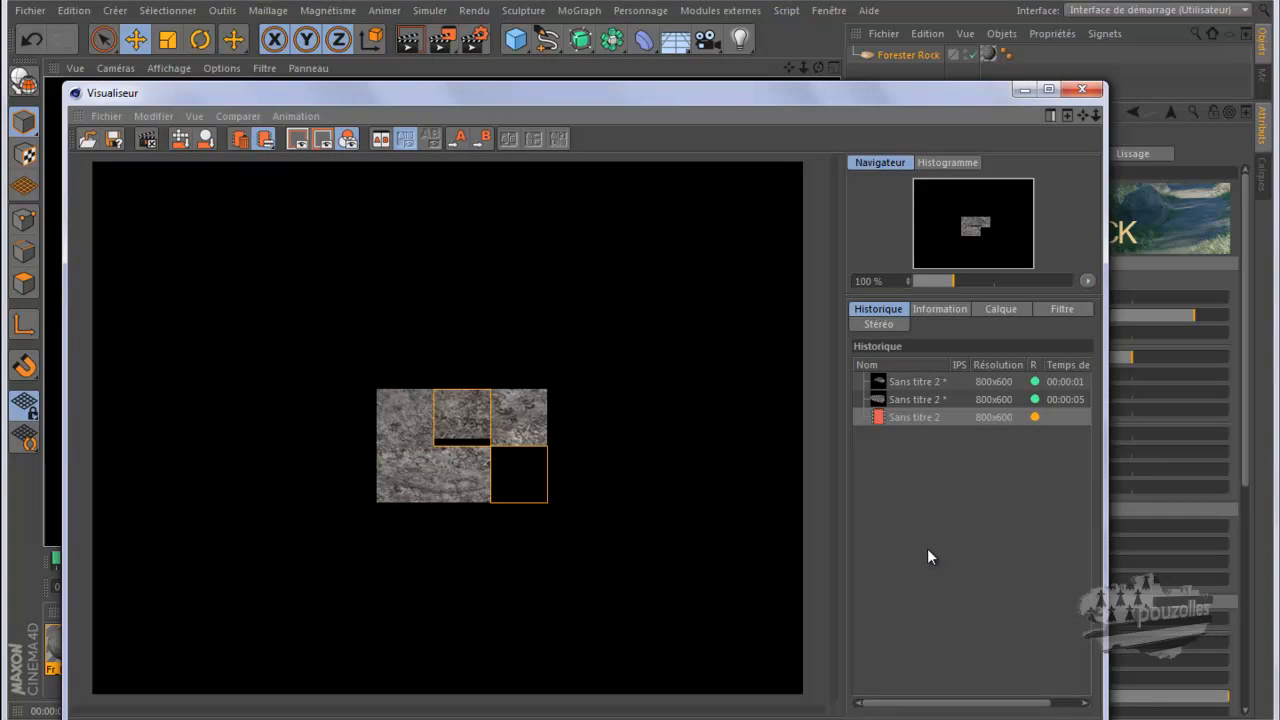
click(1082, 91)
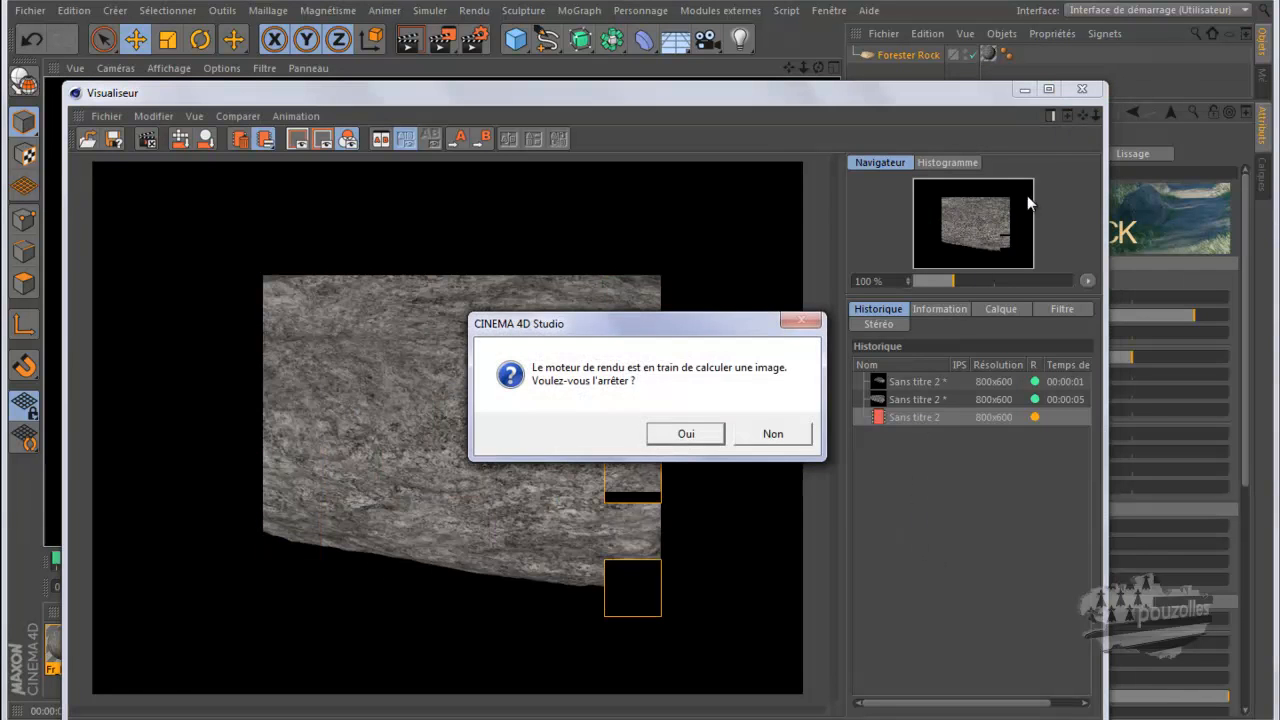
click(686, 433)
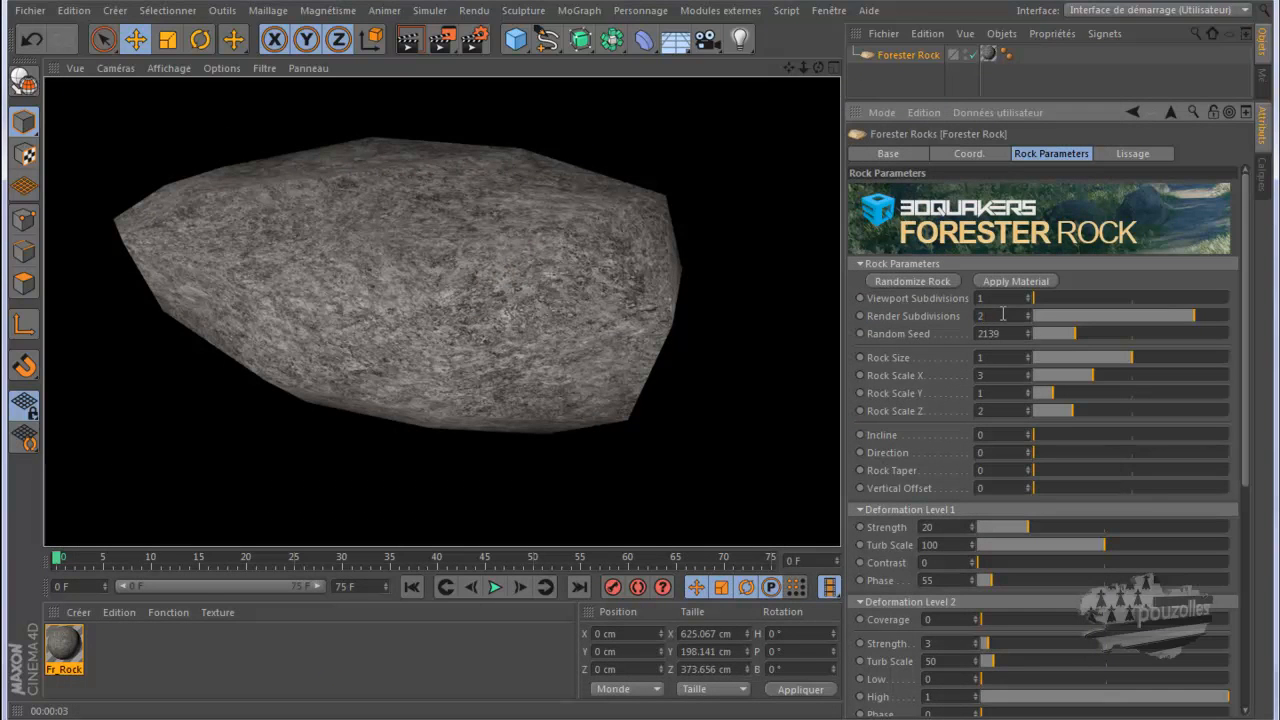
Step: Set the rock's Render Subdivisions to 1, render it to the picture viewer, and close the viewer
key(Return)
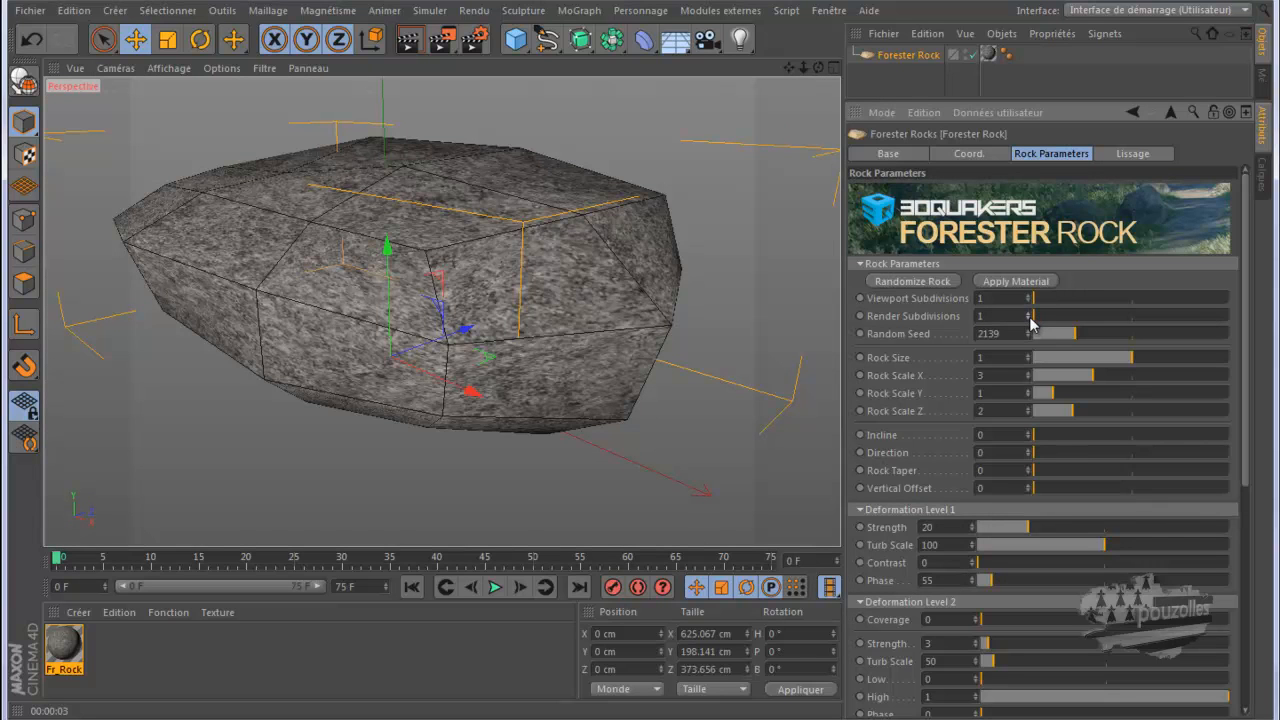
click(438, 44)
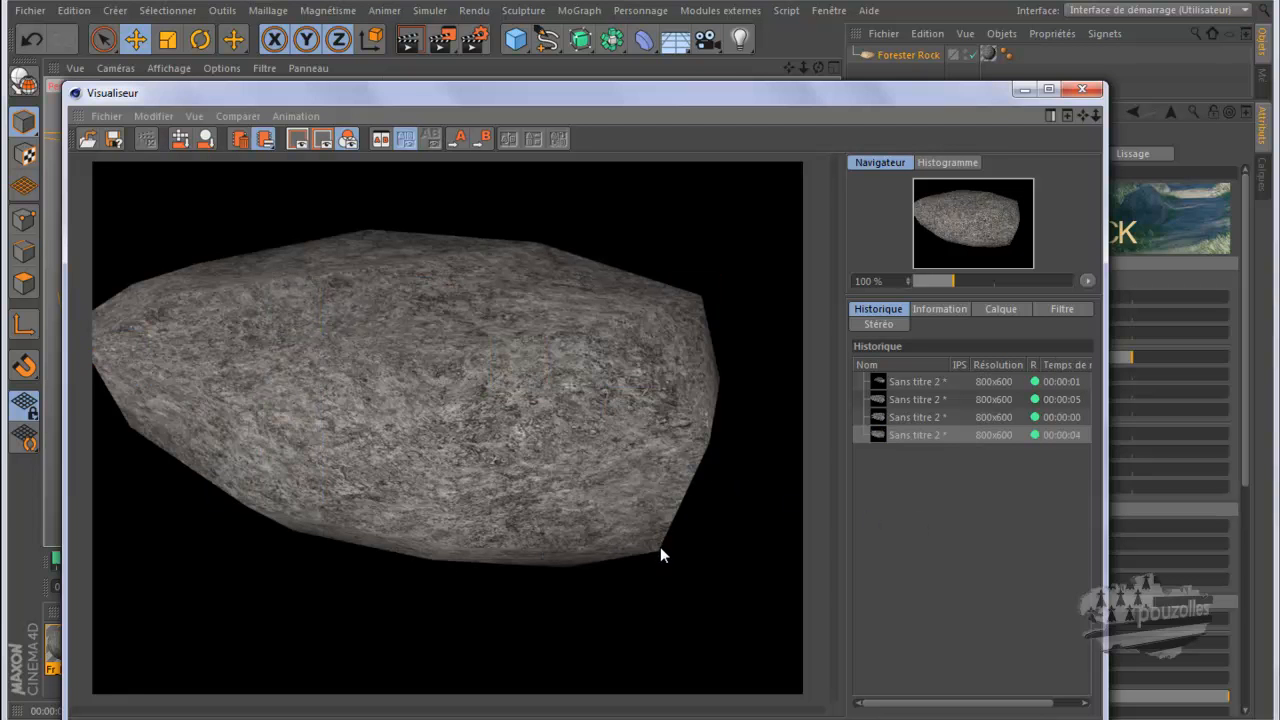
click(1068, 91)
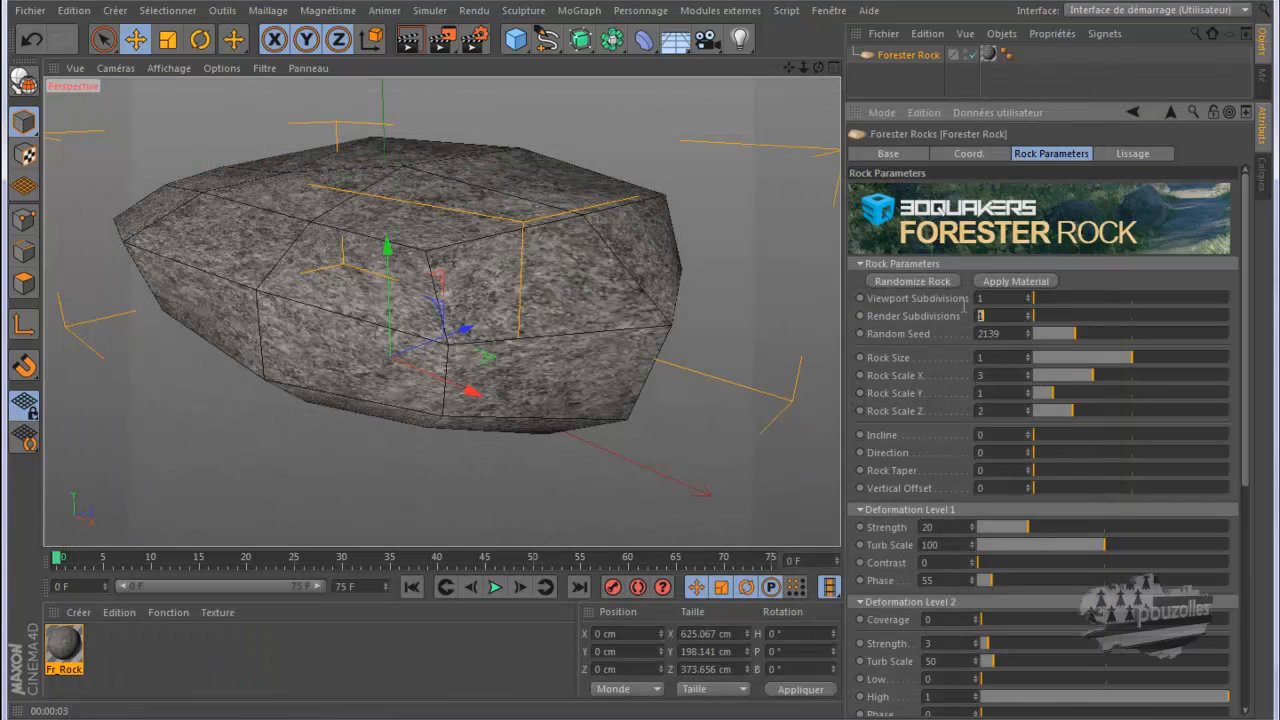
Step: Set the rock's Render Subdivisions to 6 and render it to the picture viewer
click(990, 316)
click(956, 332)
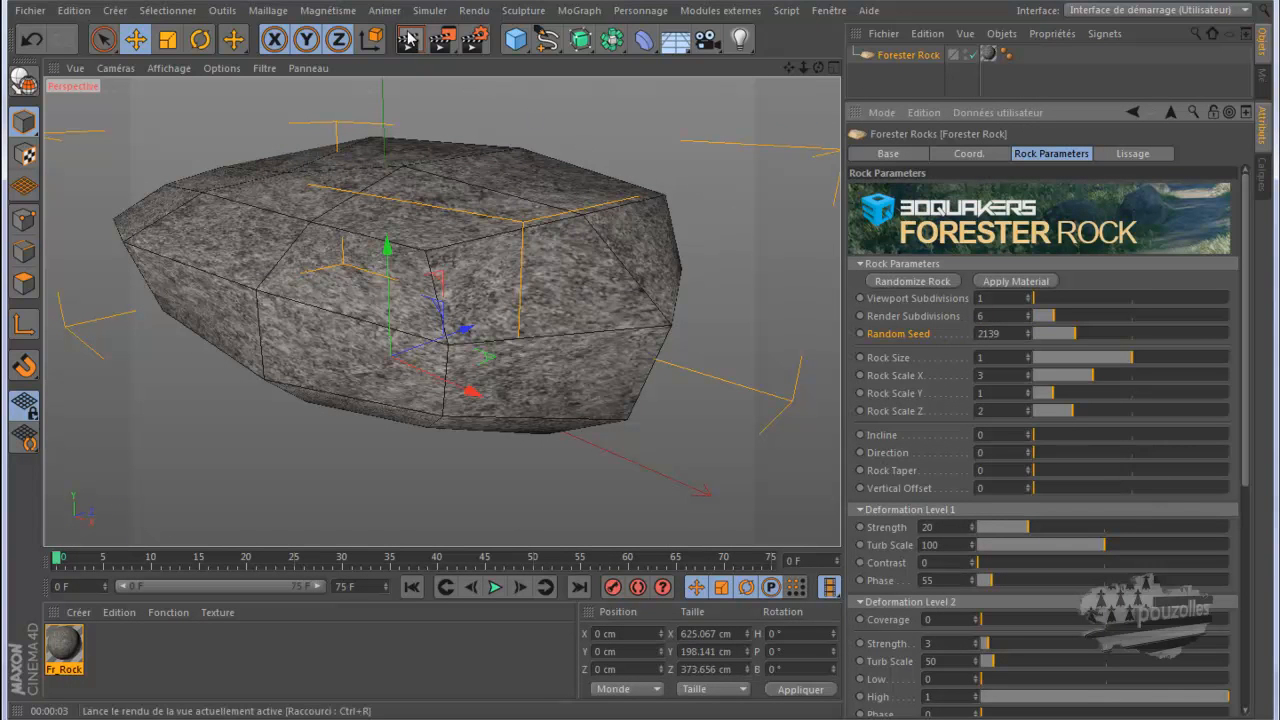
click(438, 45)
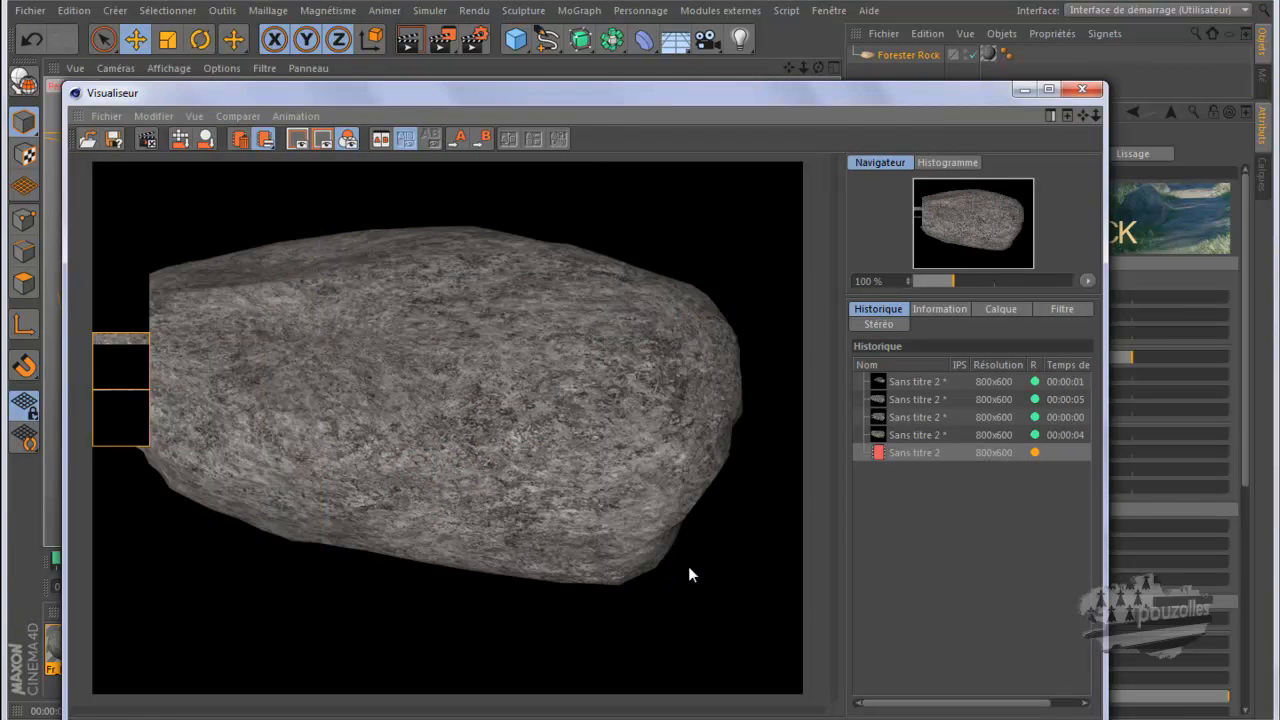
Step: Compare the two latest renders in the picture viewer history, alternating between them, and close the viewer
click(926, 434)
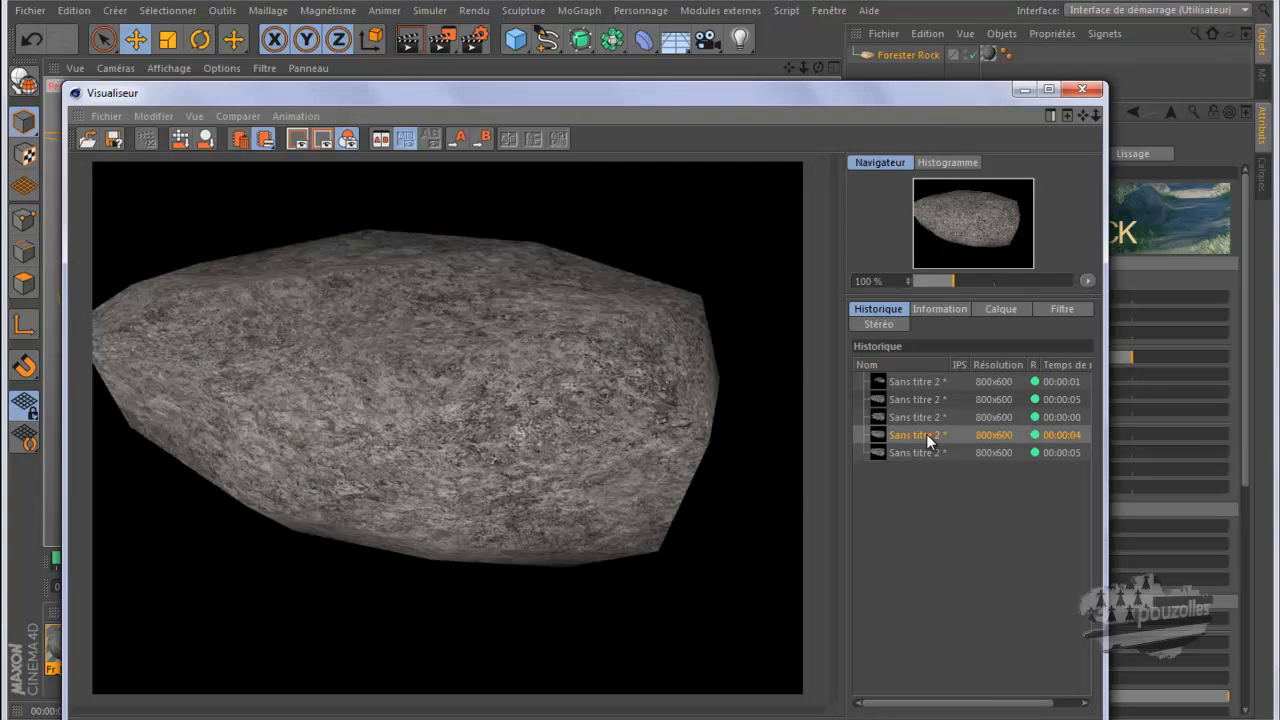
click(917, 452)
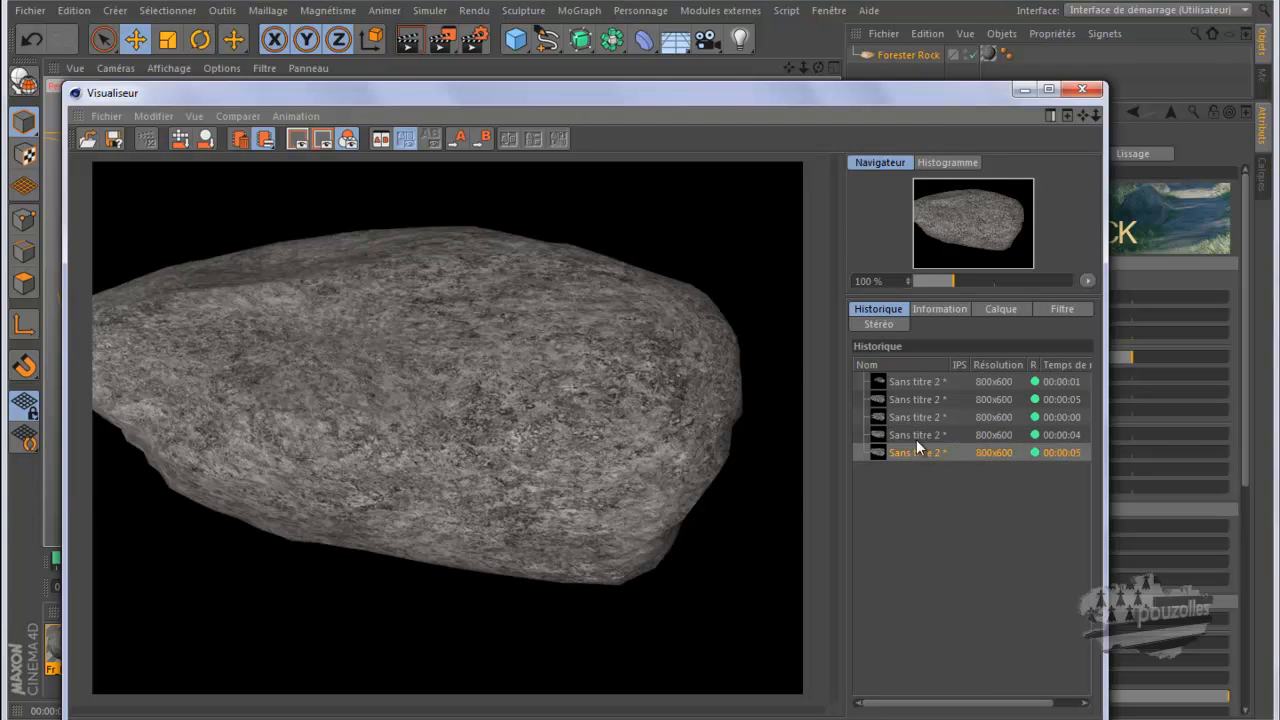
click(917, 437)
click(917, 452)
click(1080, 90)
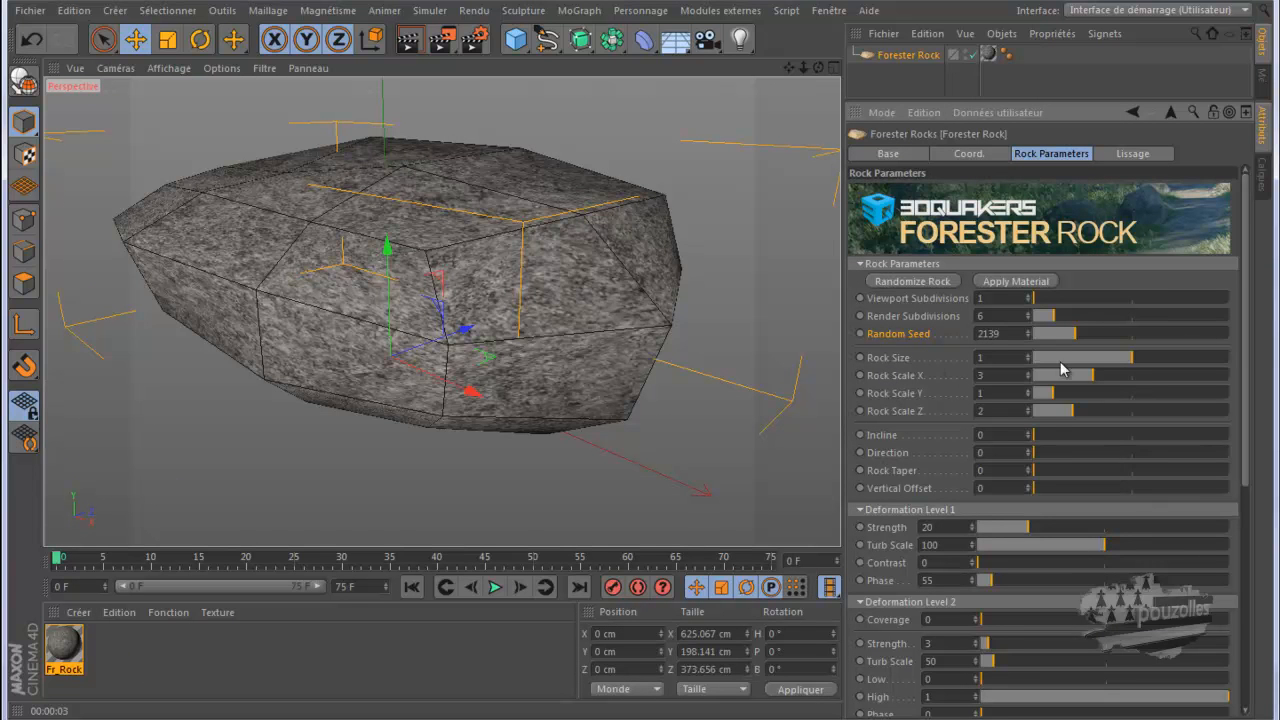
Step: Set the Rock Size to 0.94, and try a Rock Scale X of 3.54 before undoing that scale change
mouse_move(1133, 362)
mouse_down()
mouse_move(1097, 370)
mouse_move(1140, 368)
mouse_move(1127, 367)
mouse_up()
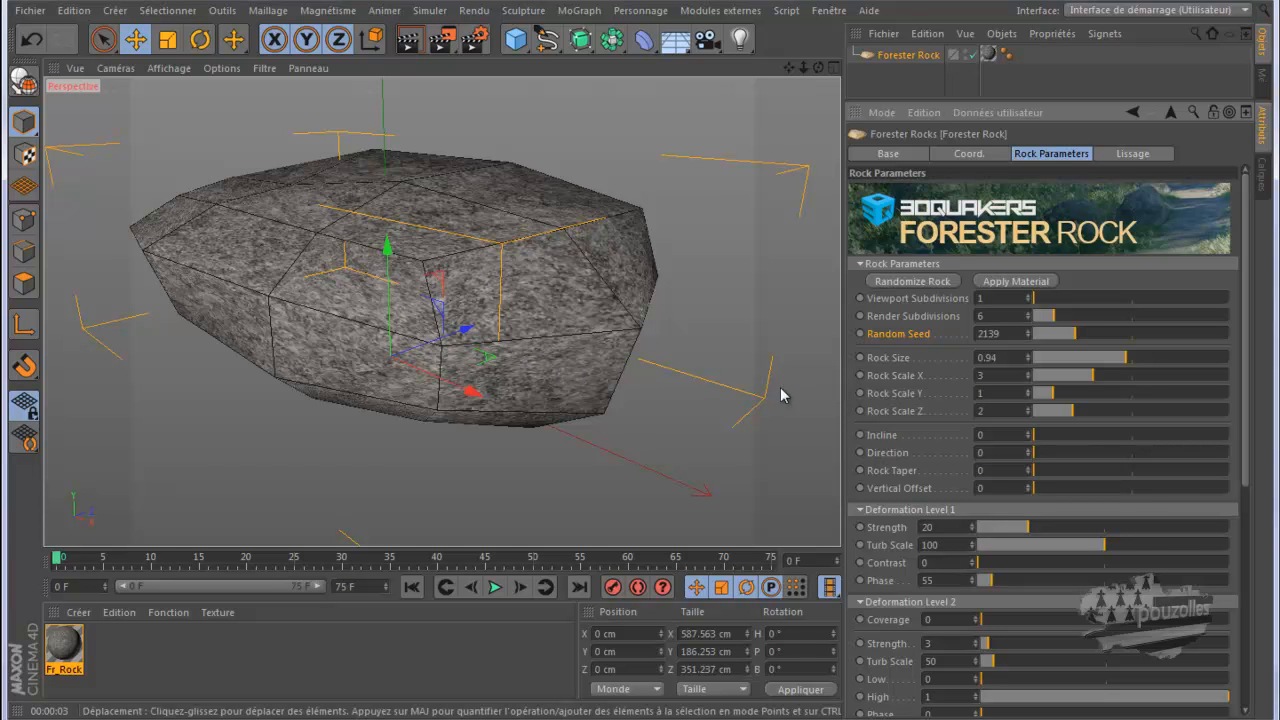
mouse_move(1094, 376)
mouse_down()
mouse_move(1130, 383)
mouse_move(1105, 388)
mouse_up()
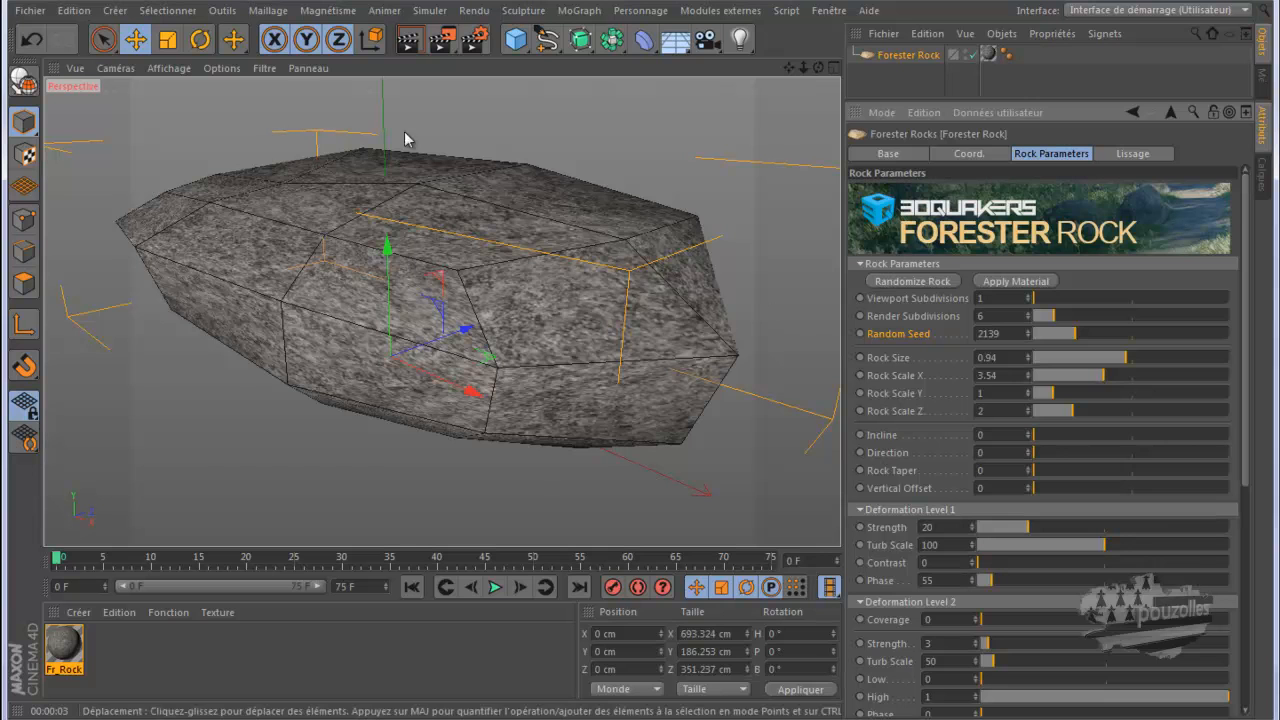
click(33, 42)
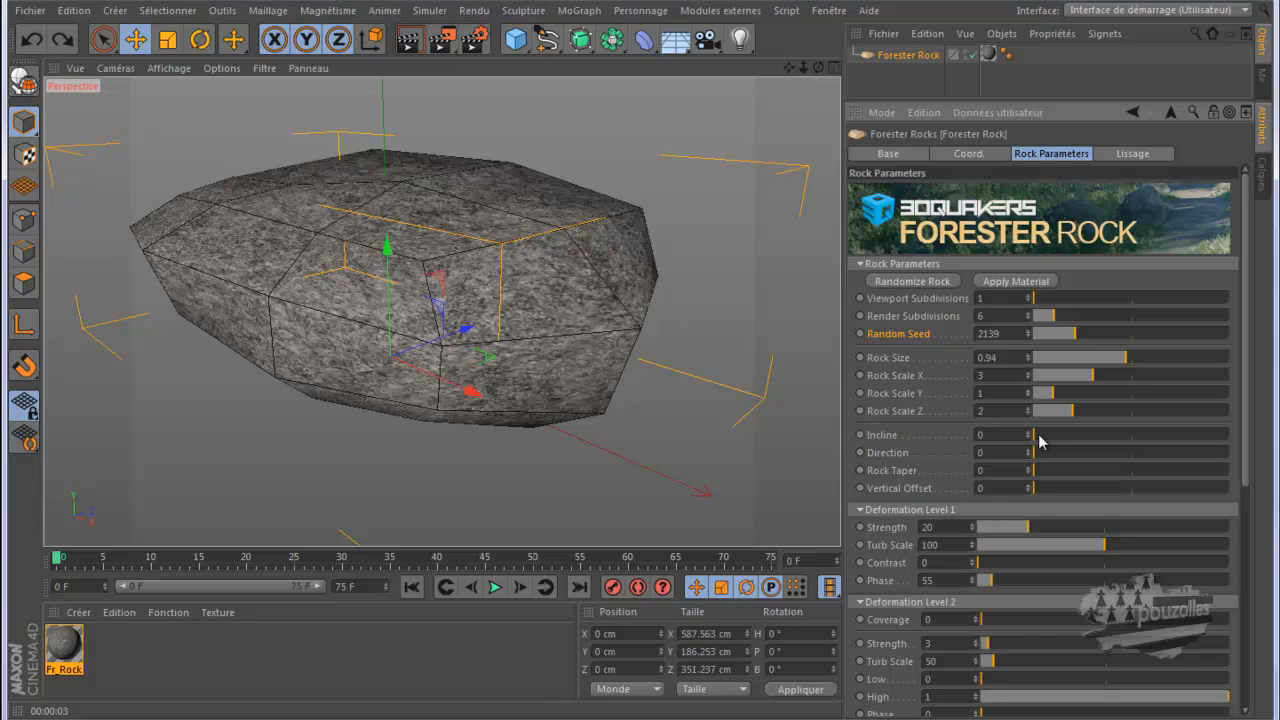
Step: Set the Rock Taper to 2.41, render the rock to the picture viewer, and close the viewer
drag(1039, 441, 1153, 478)
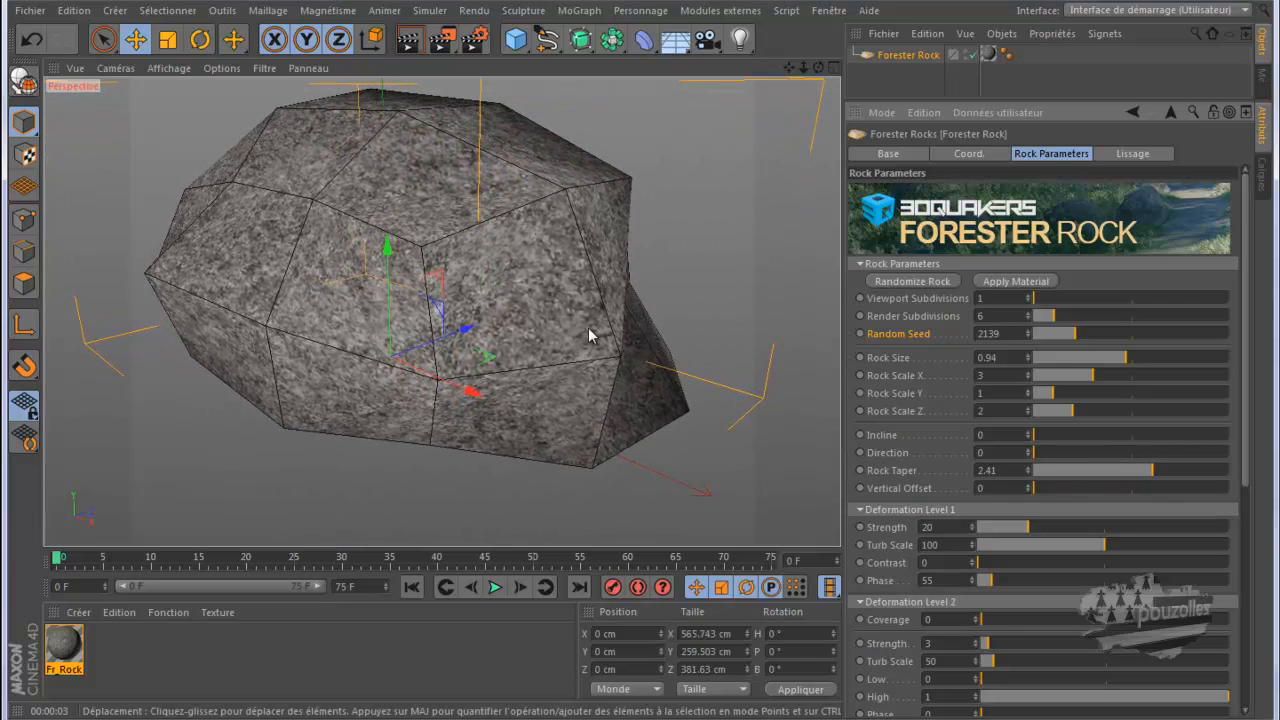
click(437, 45)
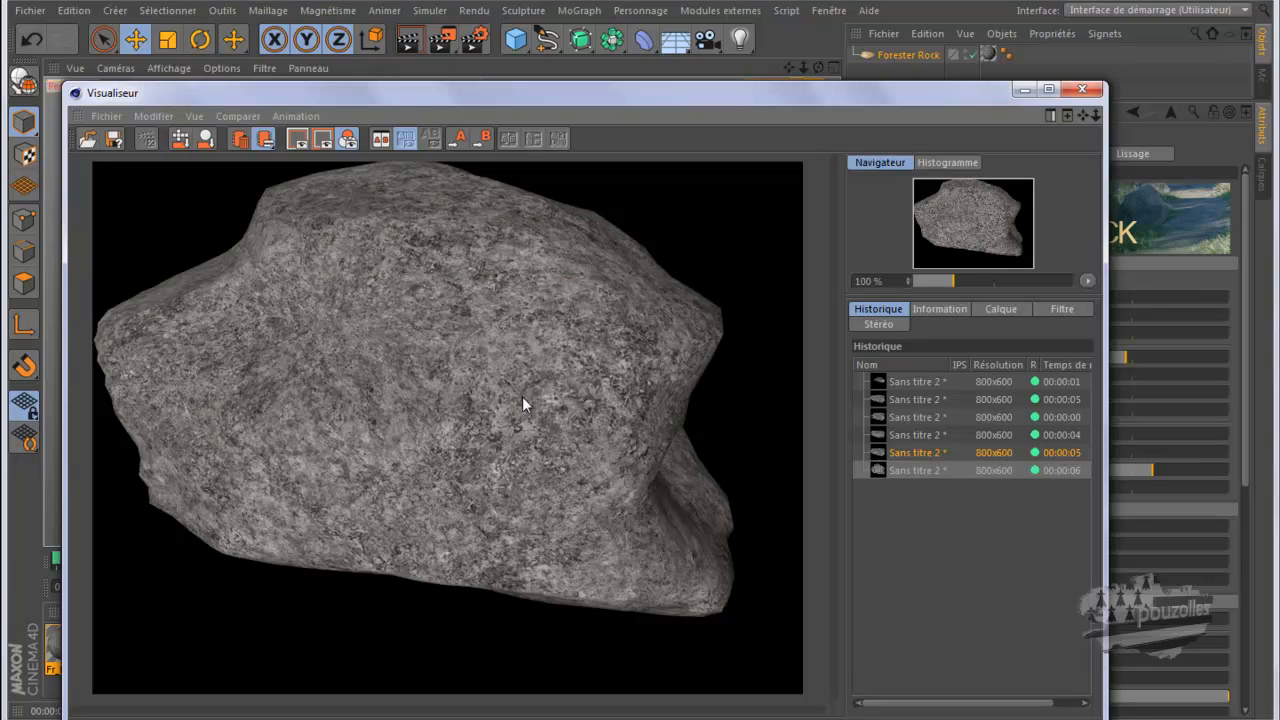
click(1082, 88)
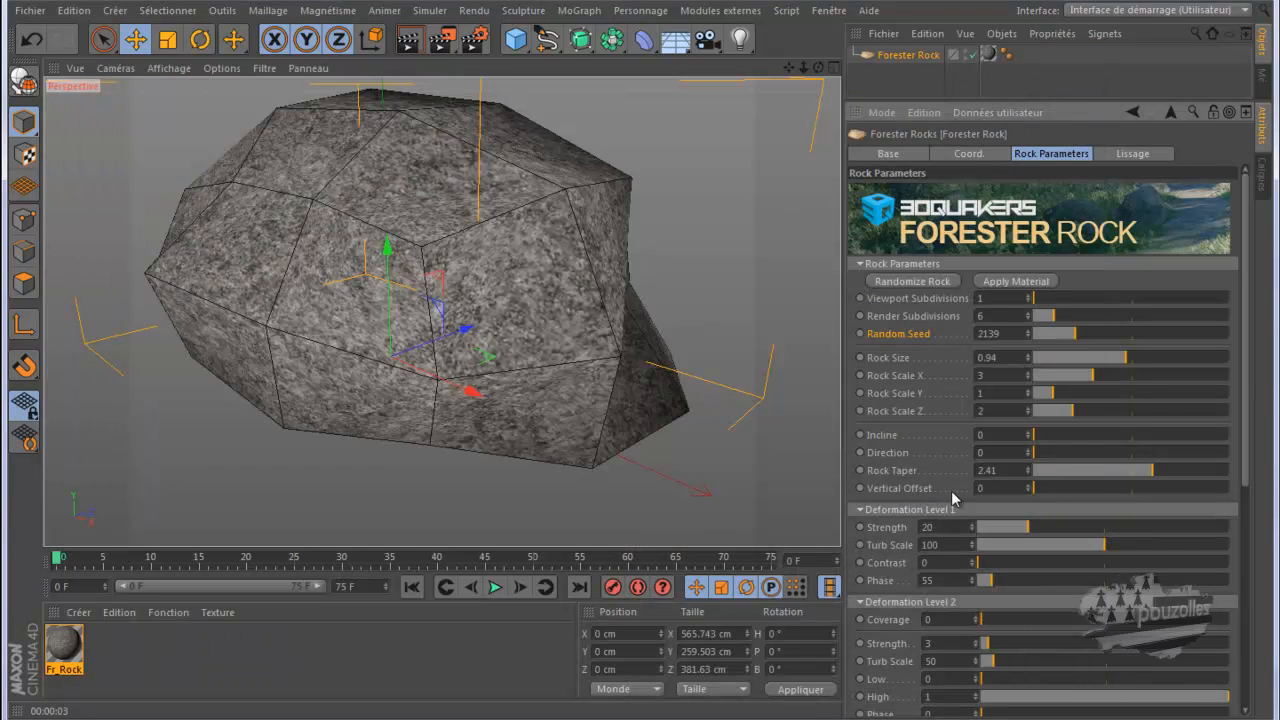
Step: Try a Deformation Level 1 Strength of 64.74, check it in a picture viewer render, and undo the strength change
mouse_move(1033, 496)
mouse_down()
mouse_move(1140, 506)
mouse_move(1018, 511)
mouse_up()
drag(1029, 530, 1143, 544)
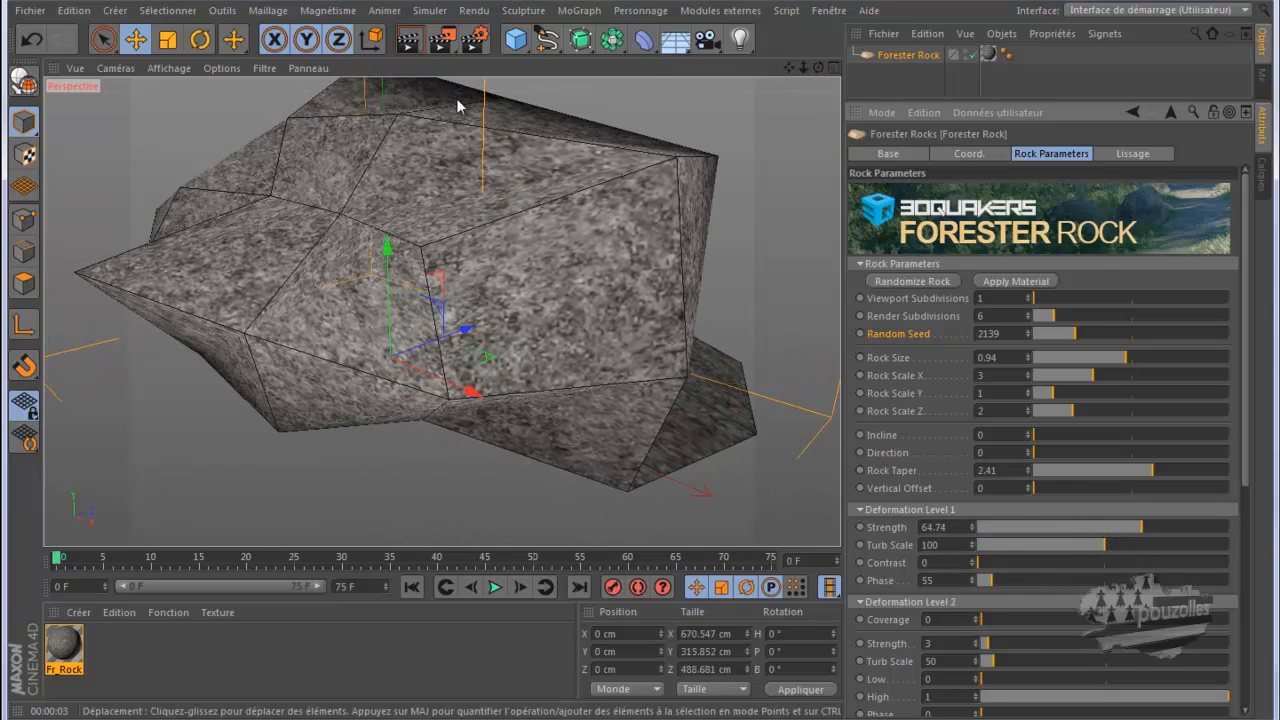
click(441, 40)
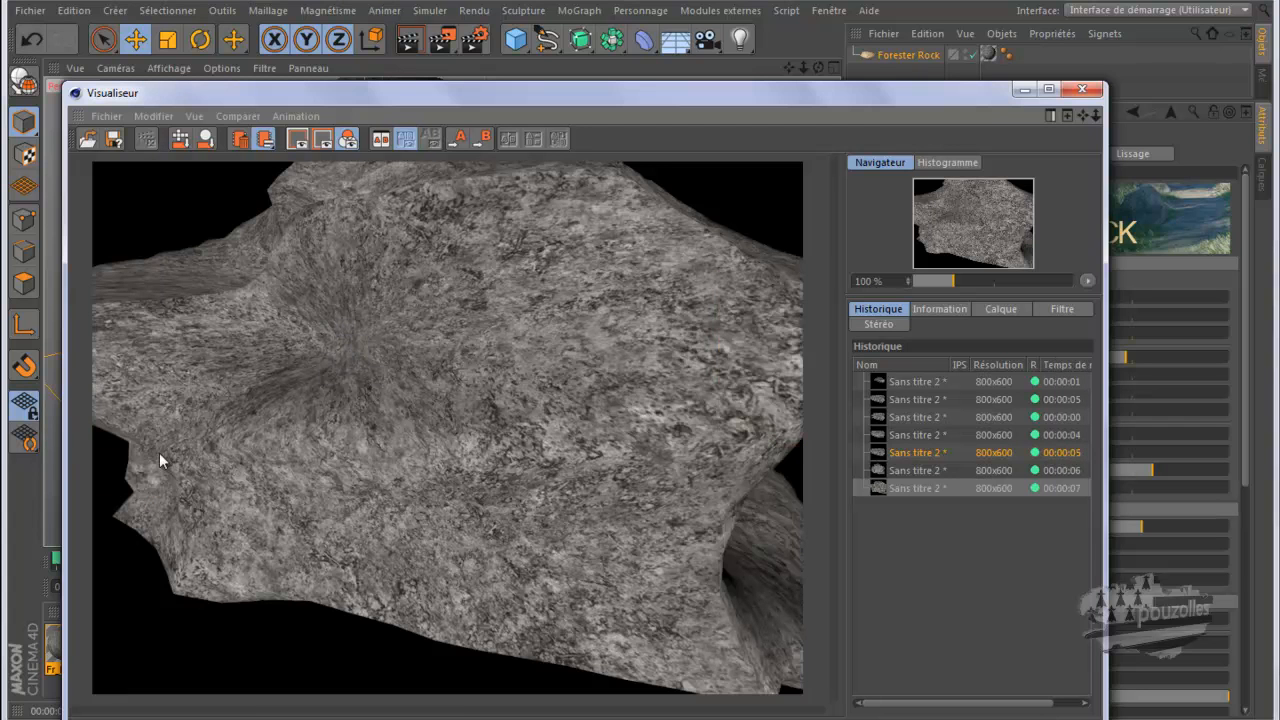
click(1076, 91)
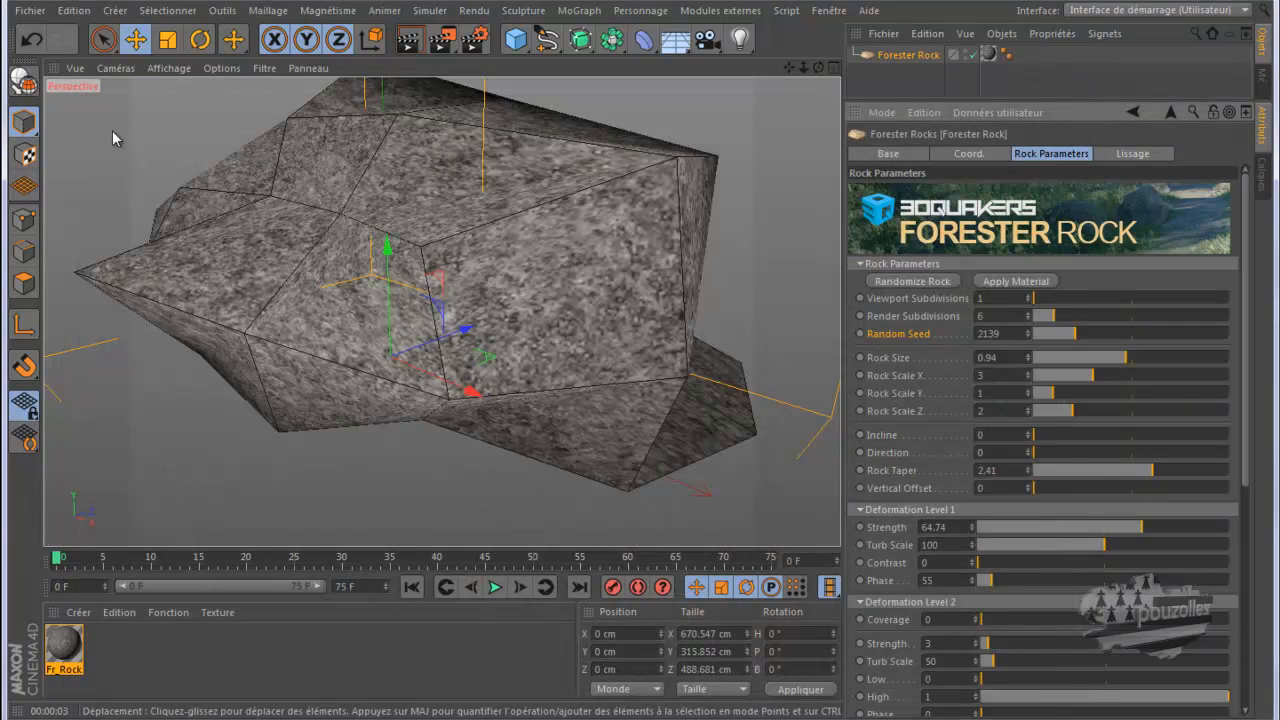
click(35, 40)
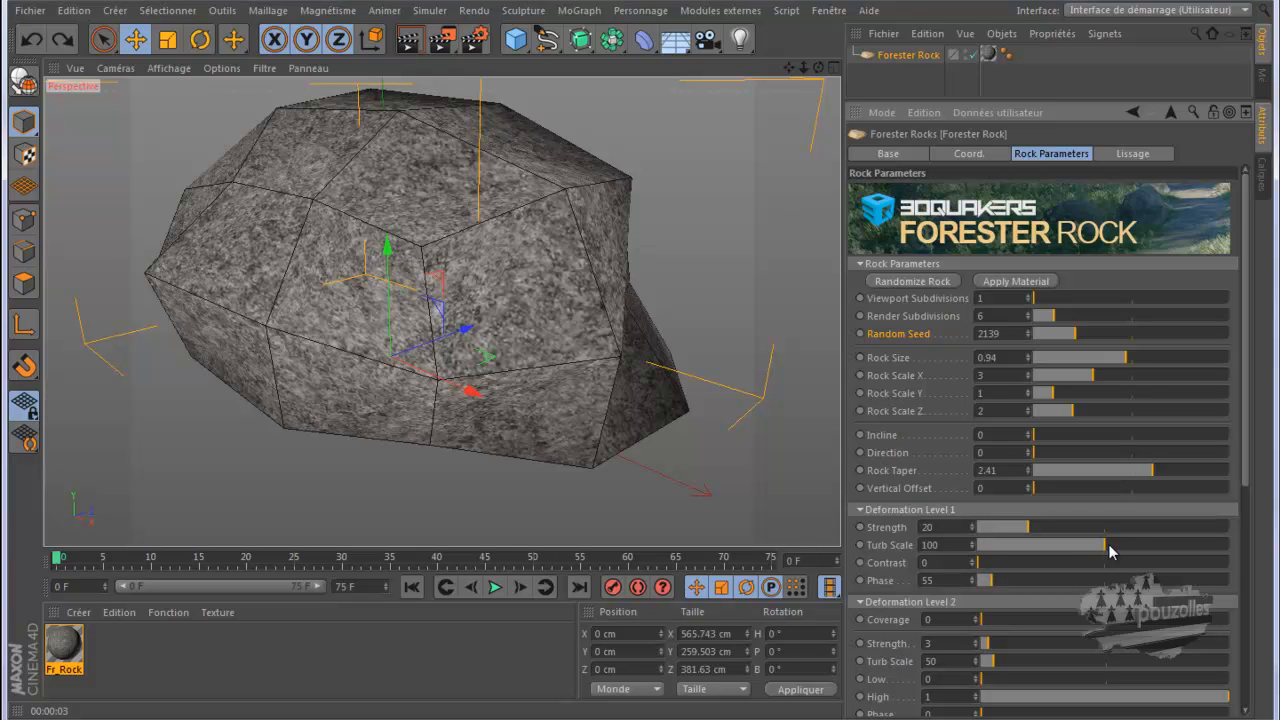
Step: Set the Deformation Level 1 Turb Scale to 140.7, render the rock to the picture viewer, and close the viewer
drag(1109, 551, 1188, 564)
drag(1190, 563, 1143, 560)
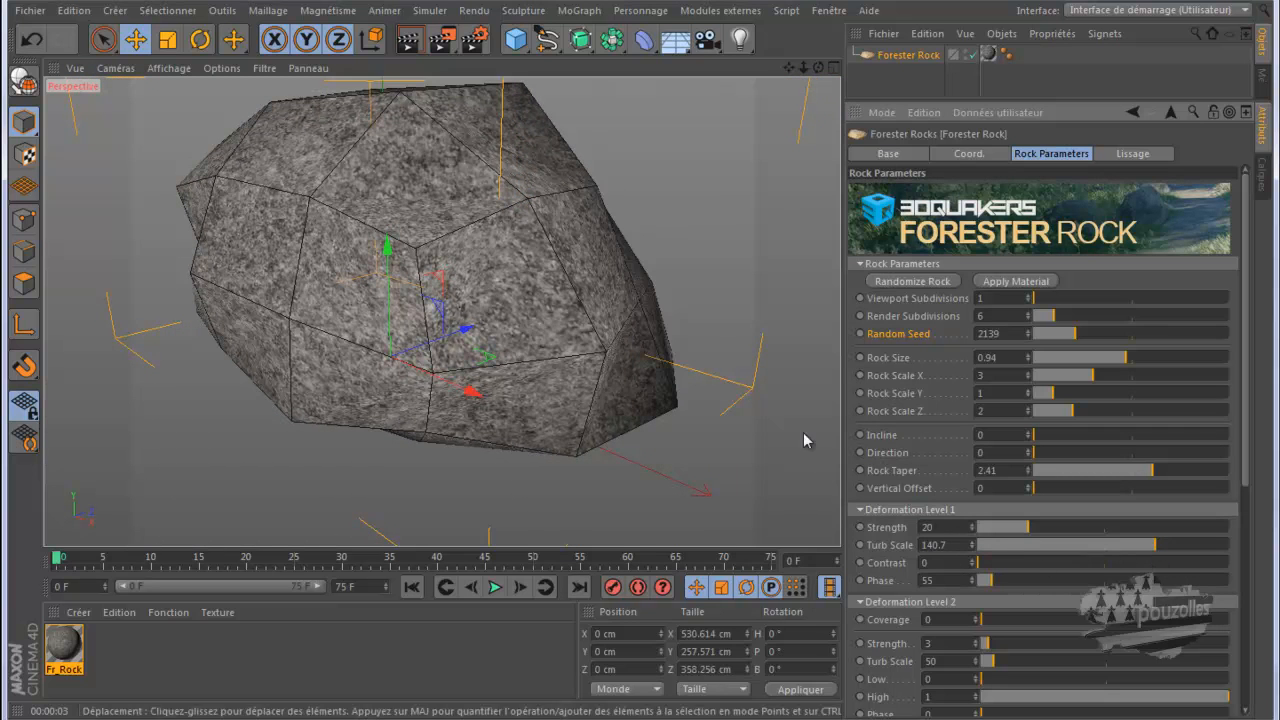
click(441, 39)
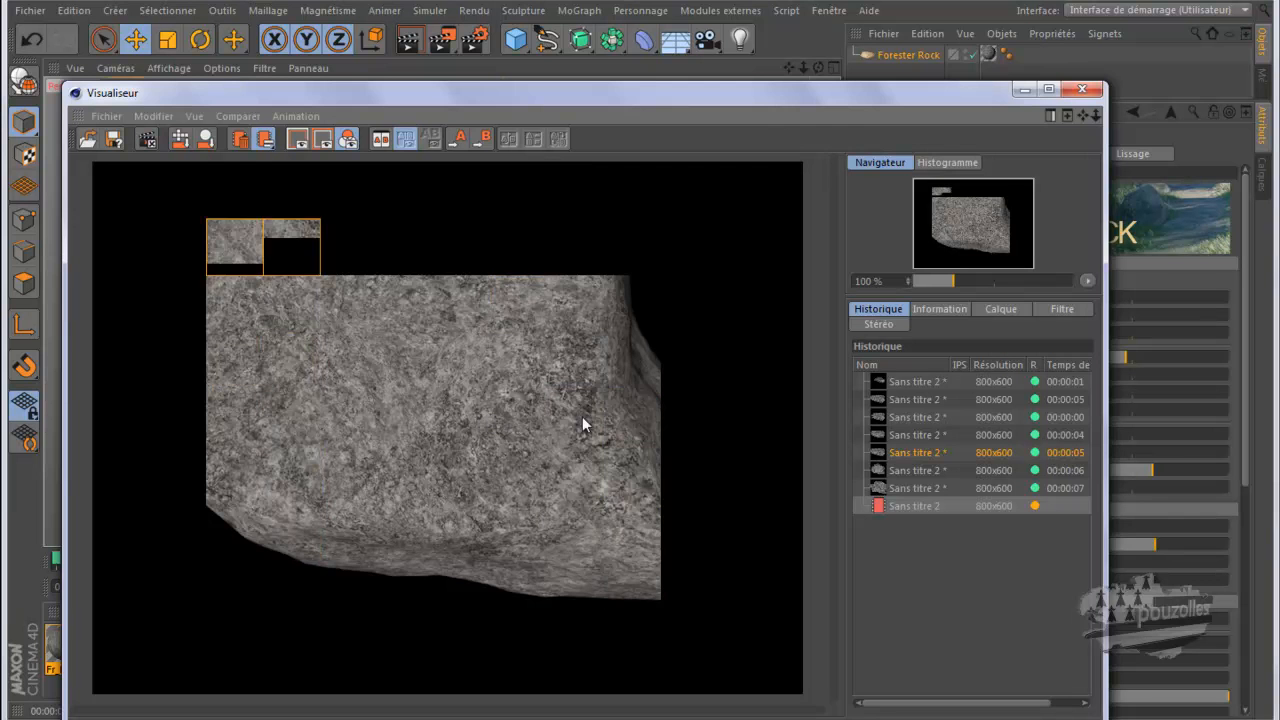
click(1084, 90)
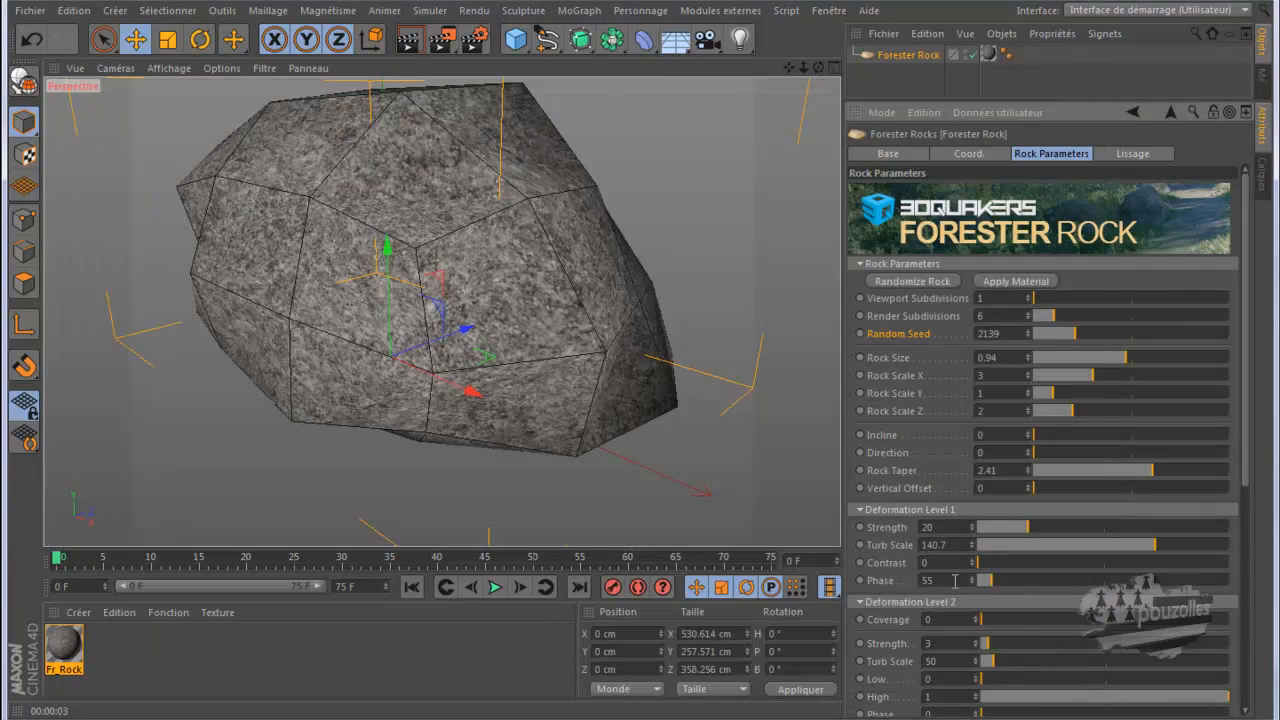
Step: Set the Deformation Level 1 Contrast to 1.85 and its Phase to 254.39
drag(983, 564, 1074, 572)
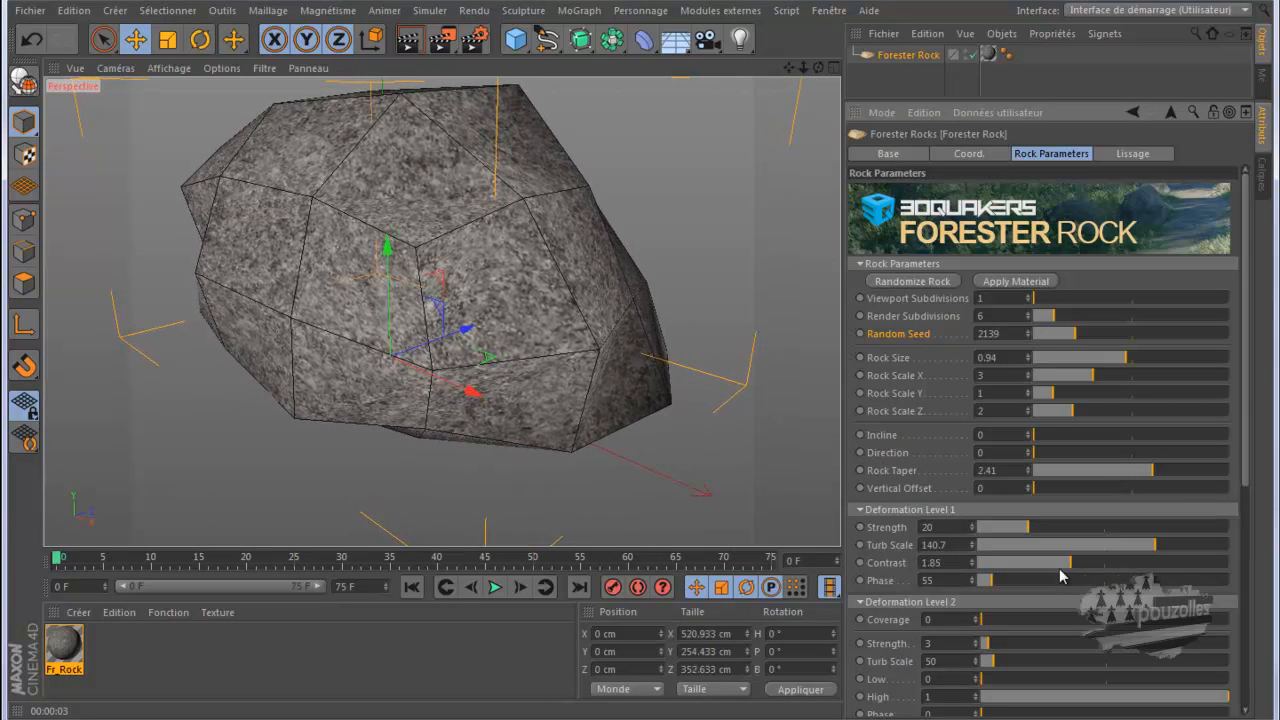
drag(991, 586, 1043, 586)
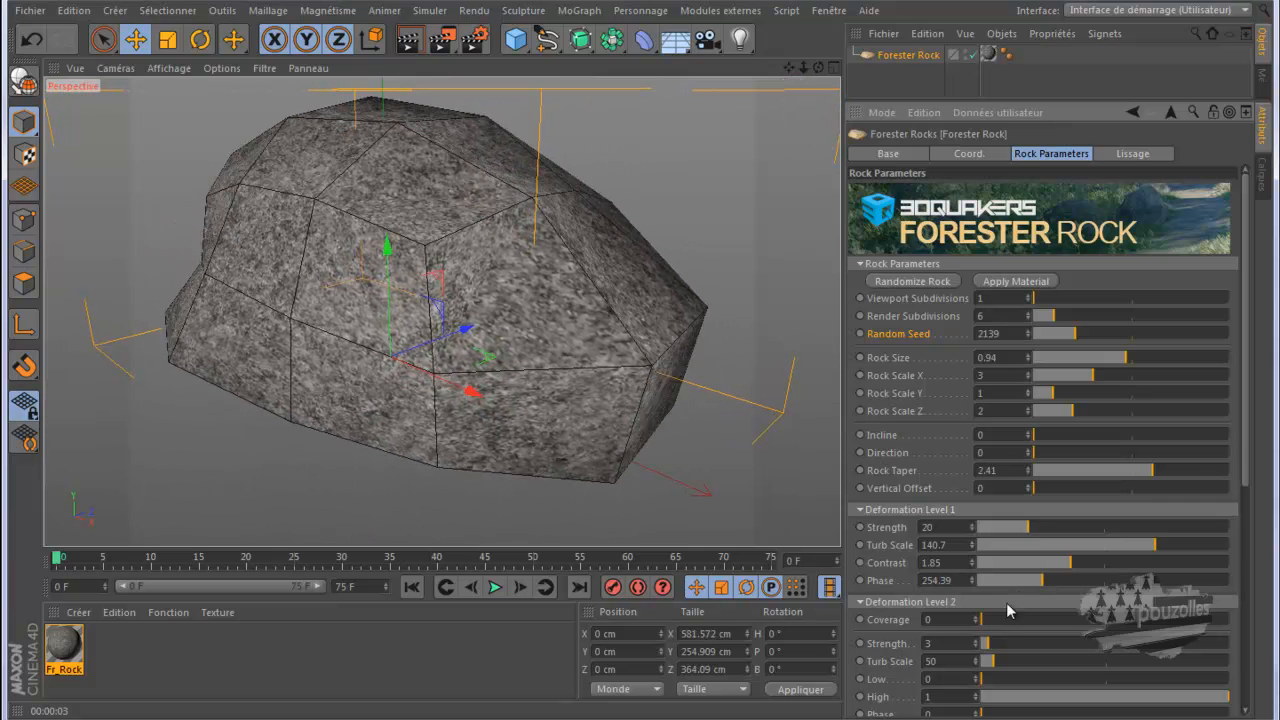
Step: Set the Deformation Level 2 Coverage to 0.27, and try a Strength of 9.07 before undoing that strength change
drag(985, 627, 1006, 655)
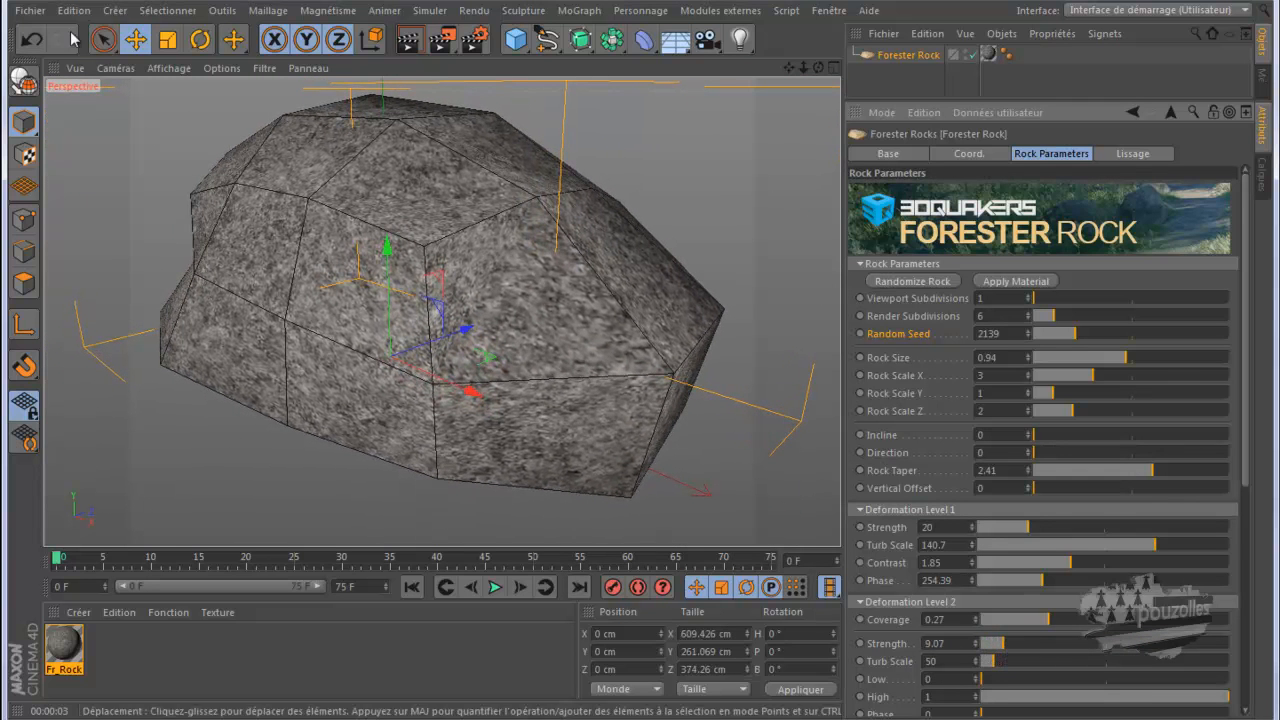
click(31, 41)
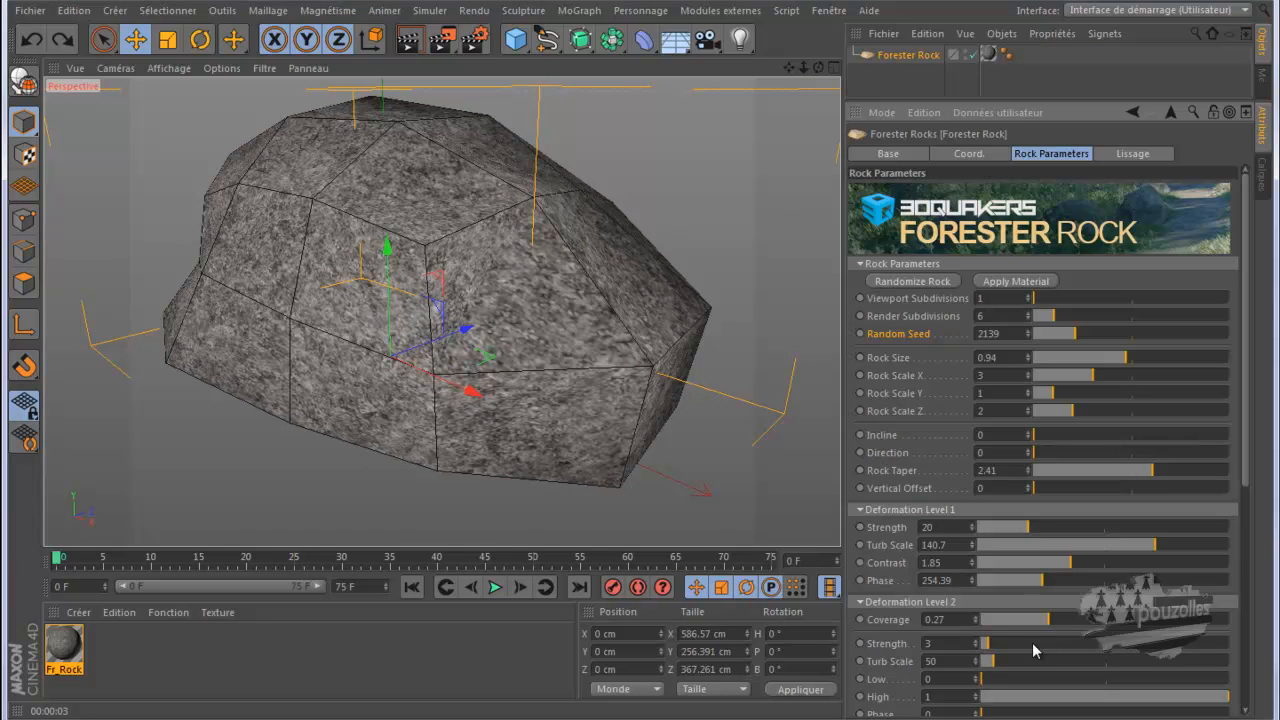
Step: Set the rock's Random Seed to 3851, its Incline to 21.4 and its Direction to 21.89
drag(1258, 467, 1220, 459)
drag(1066, 338, 1112, 342)
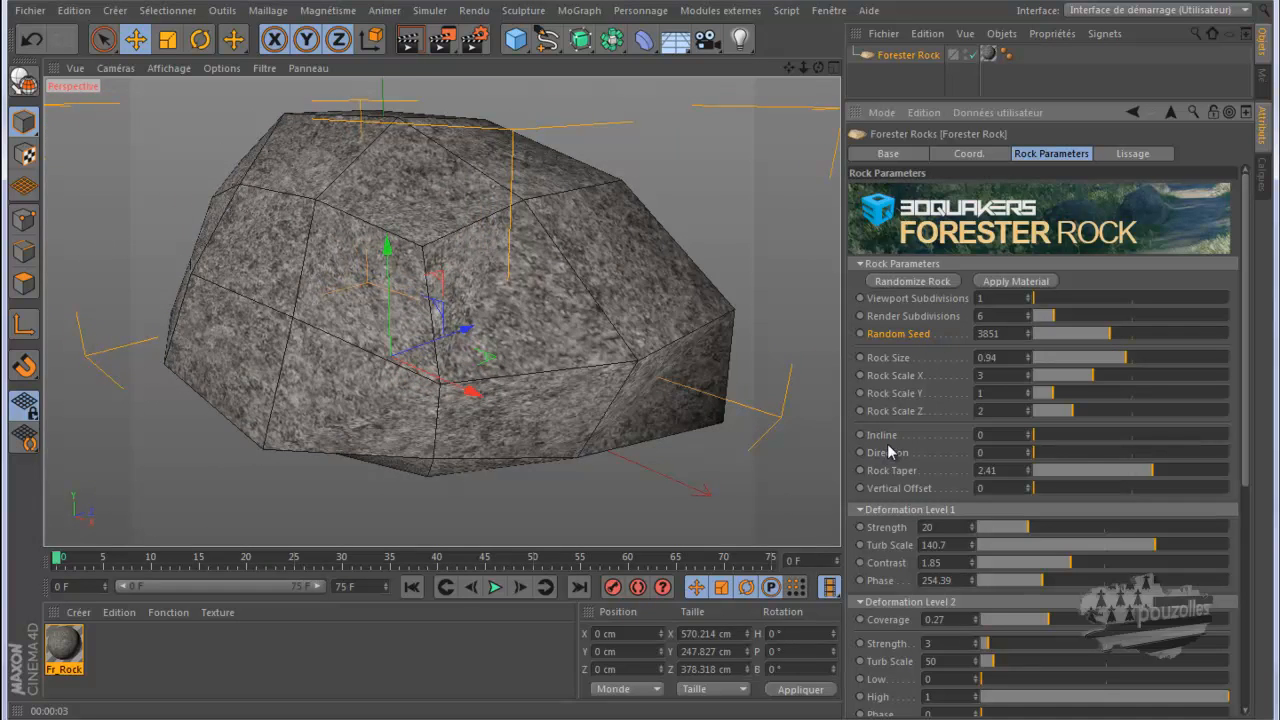
mouse_move(1036, 437)
mouse_down()
mouse_move(1040, 453)
mouse_move(1127, 460)
mouse_move(1046, 457)
mouse_up()
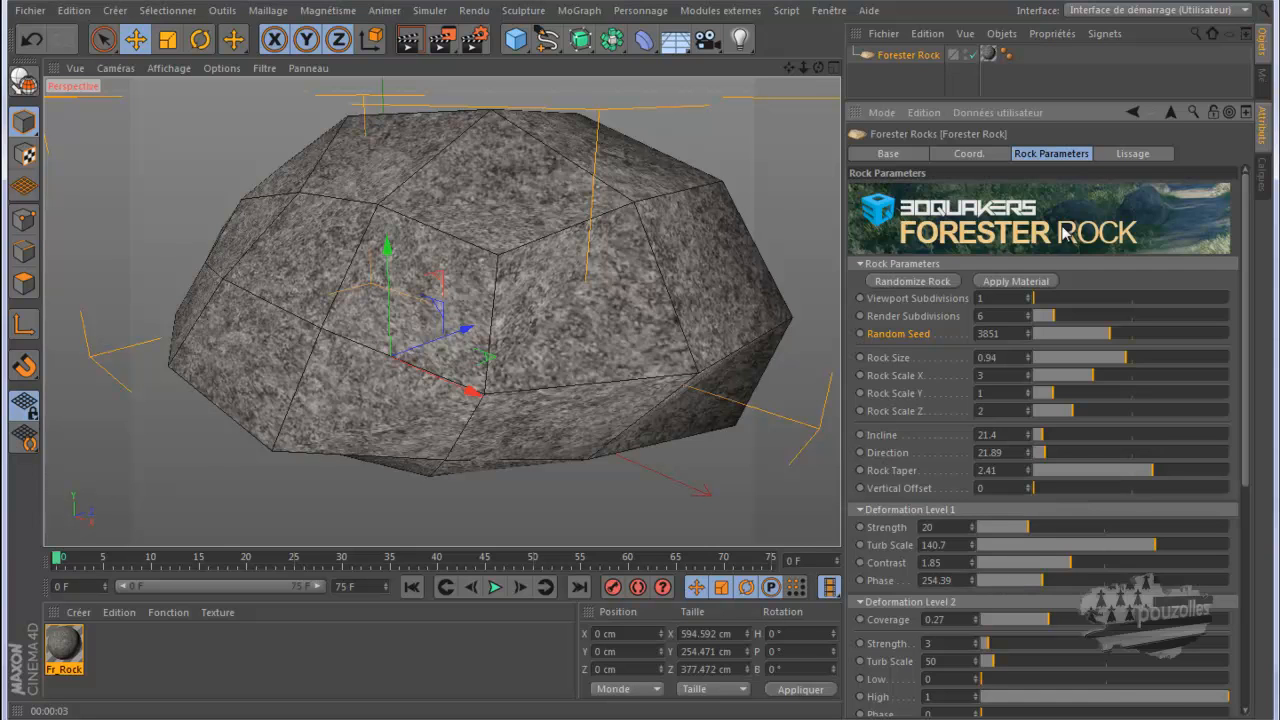
Step: Examine the rock's Lissage settings, switching the maximum angle option on and off, and return to the rock parameters
click(1129, 155)
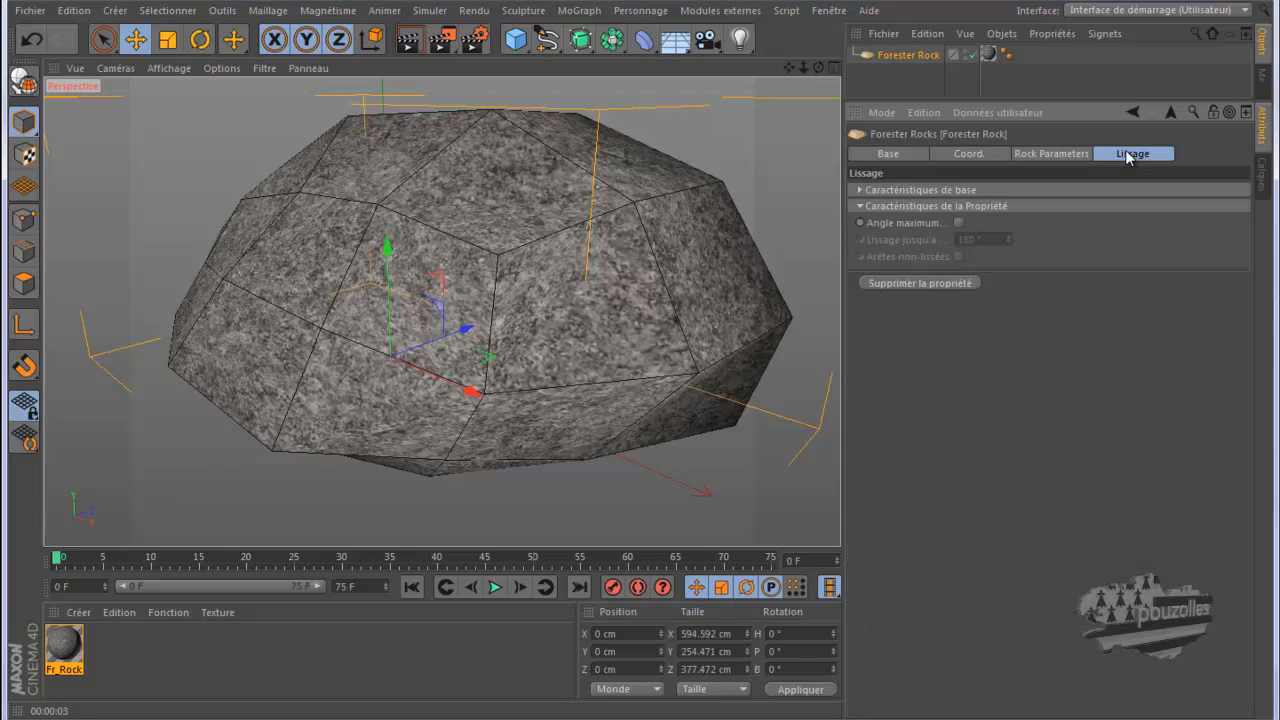
click(959, 223)
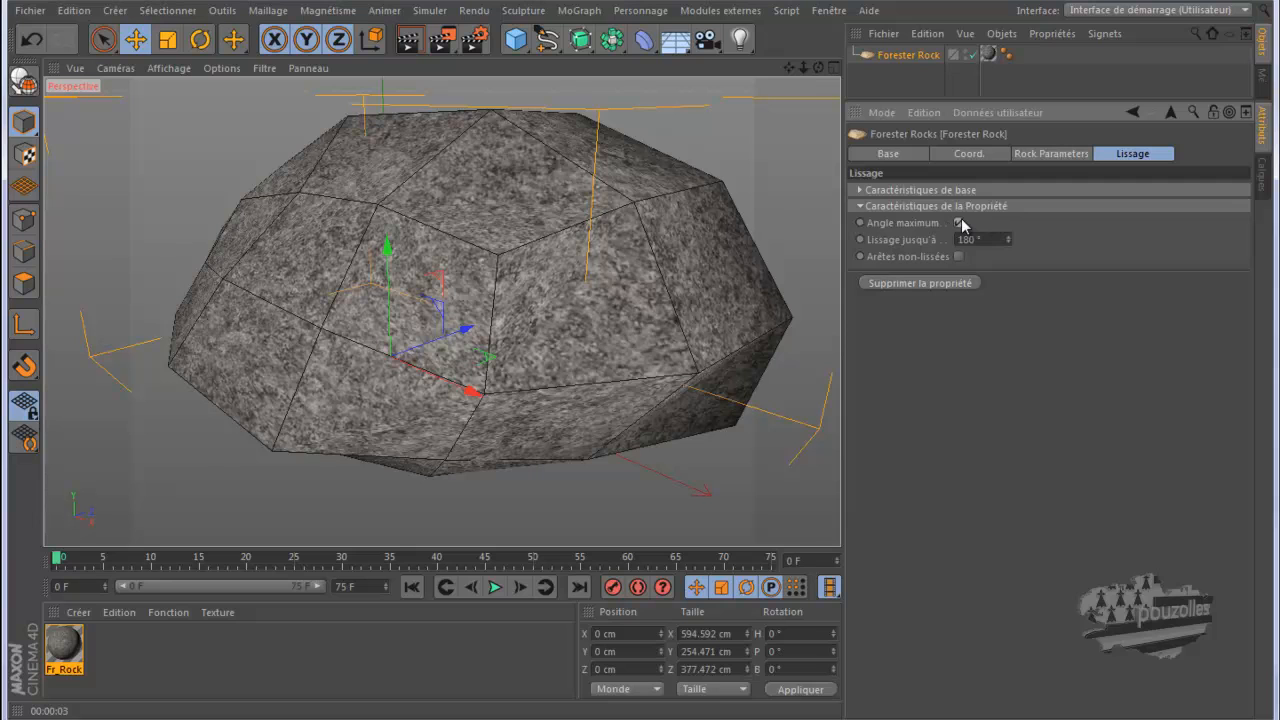
click(959, 223)
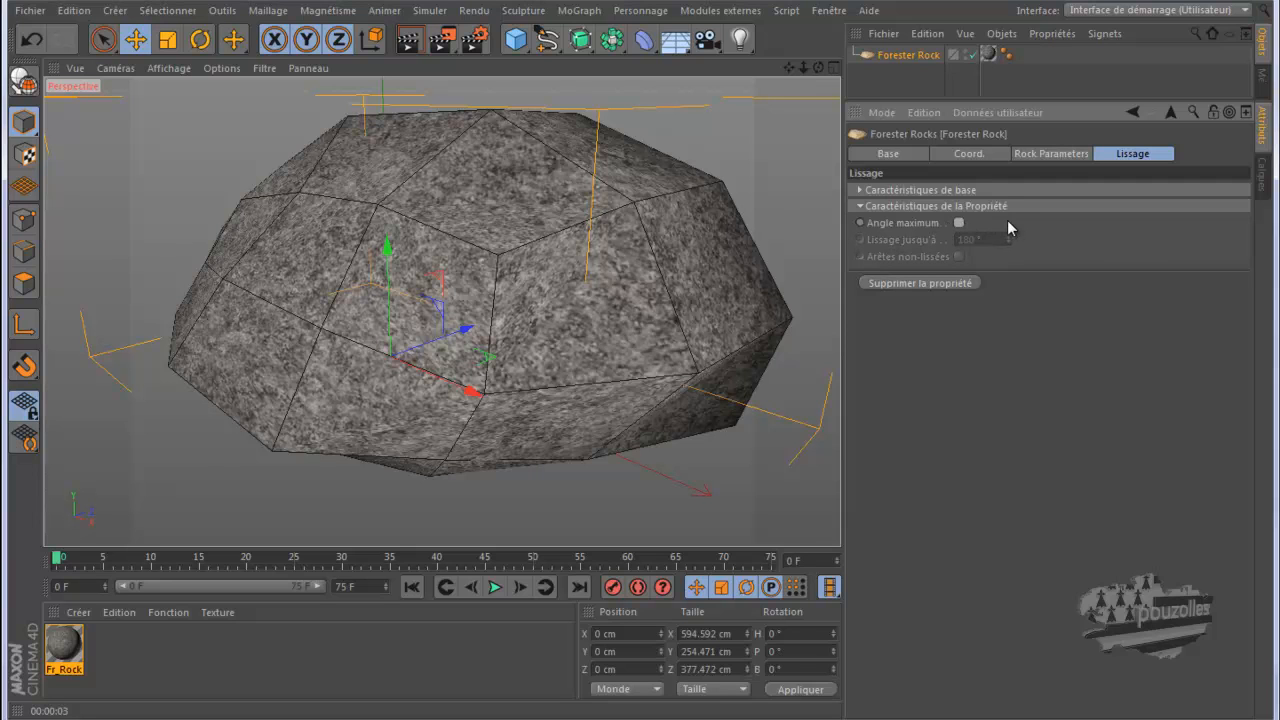
click(861, 190)
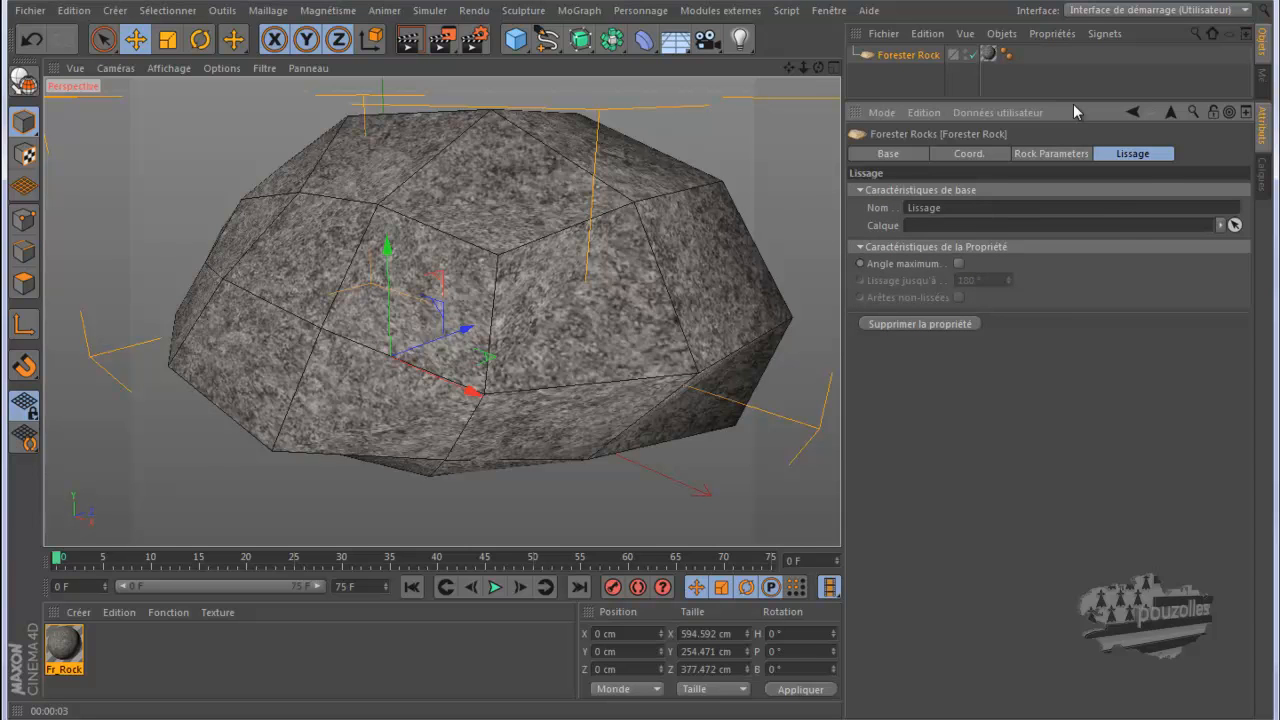
click(1050, 154)
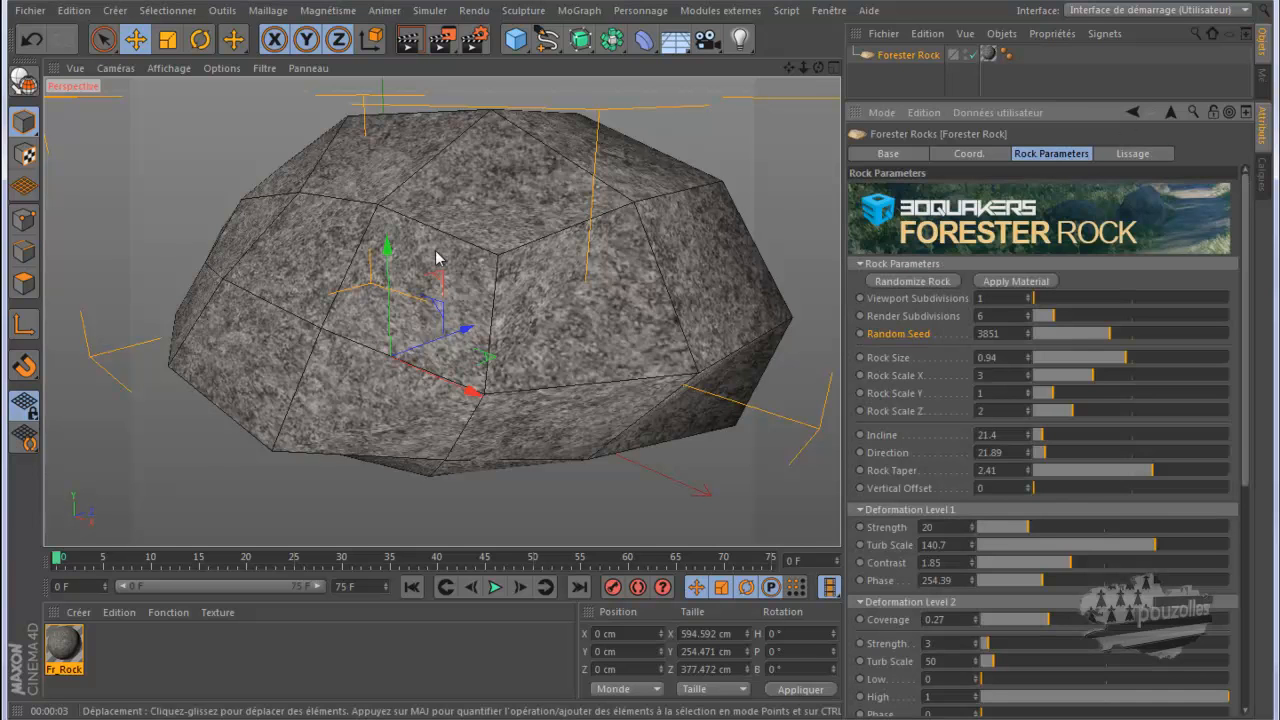
click(1021, 283)
click(1021, 283)
click(1020, 284)
click(1021, 285)
click(724, 12)
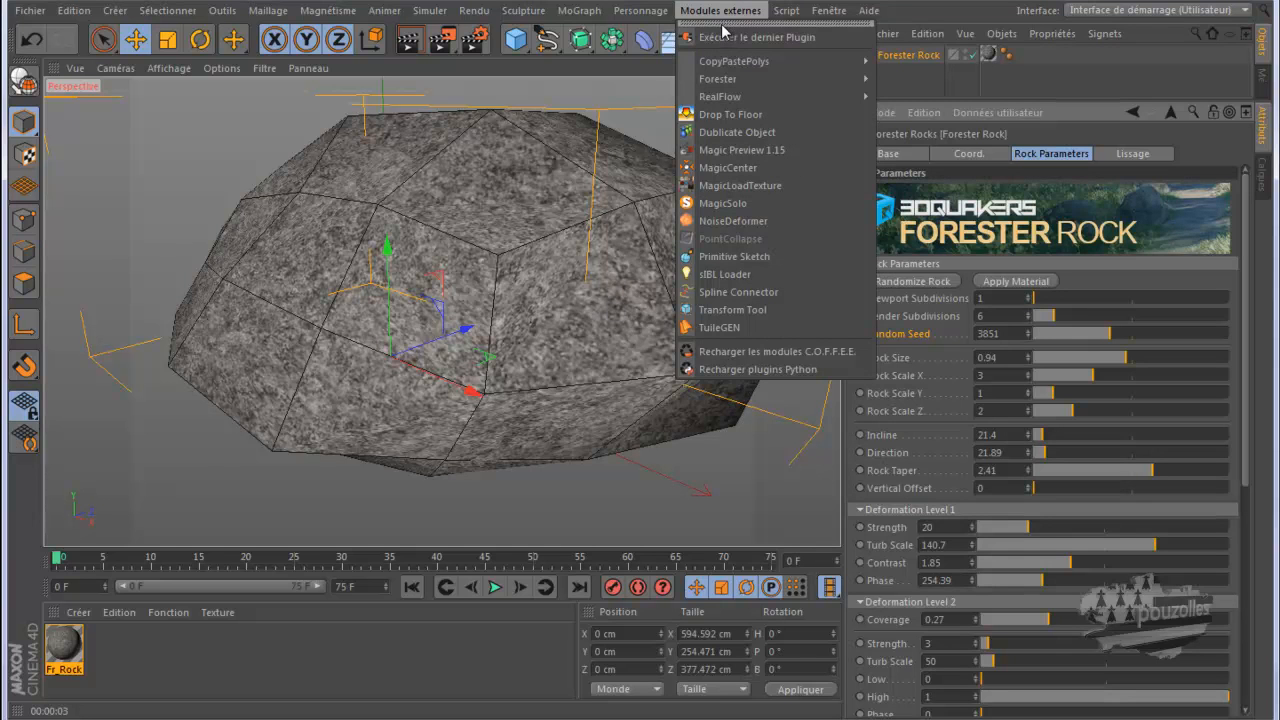
mouse_move(730, 79)
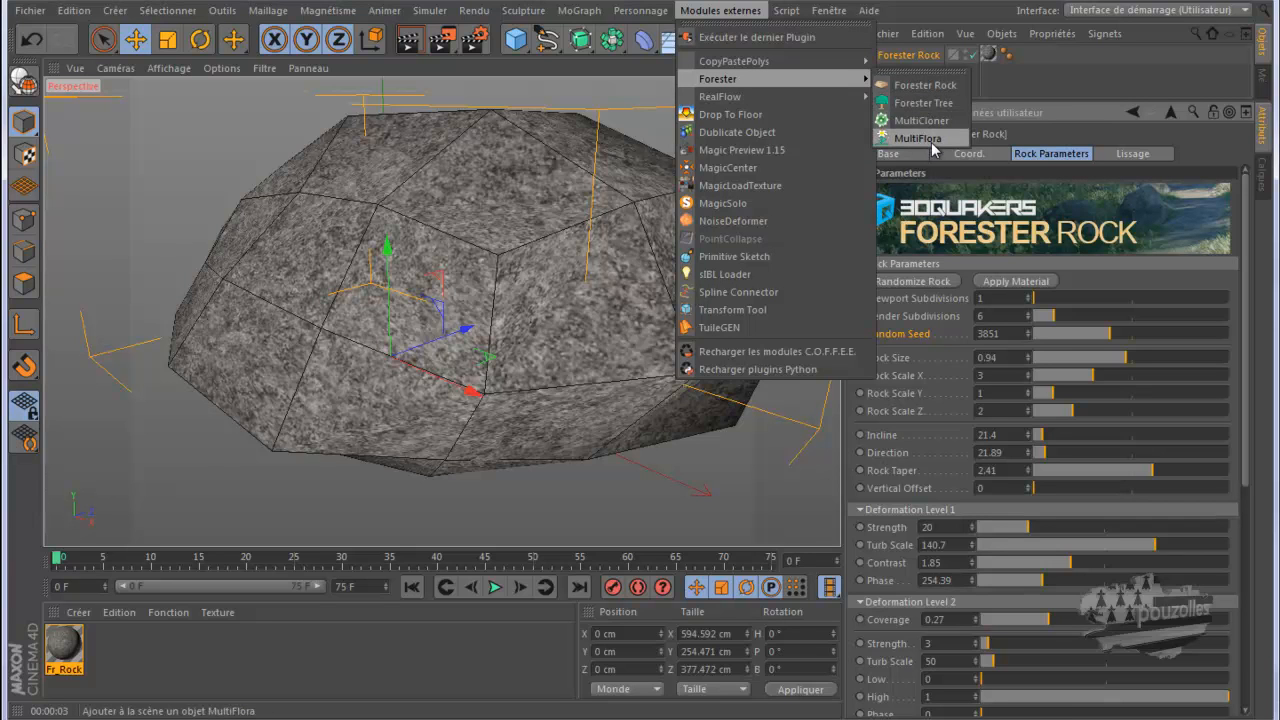
click(1014, 81)
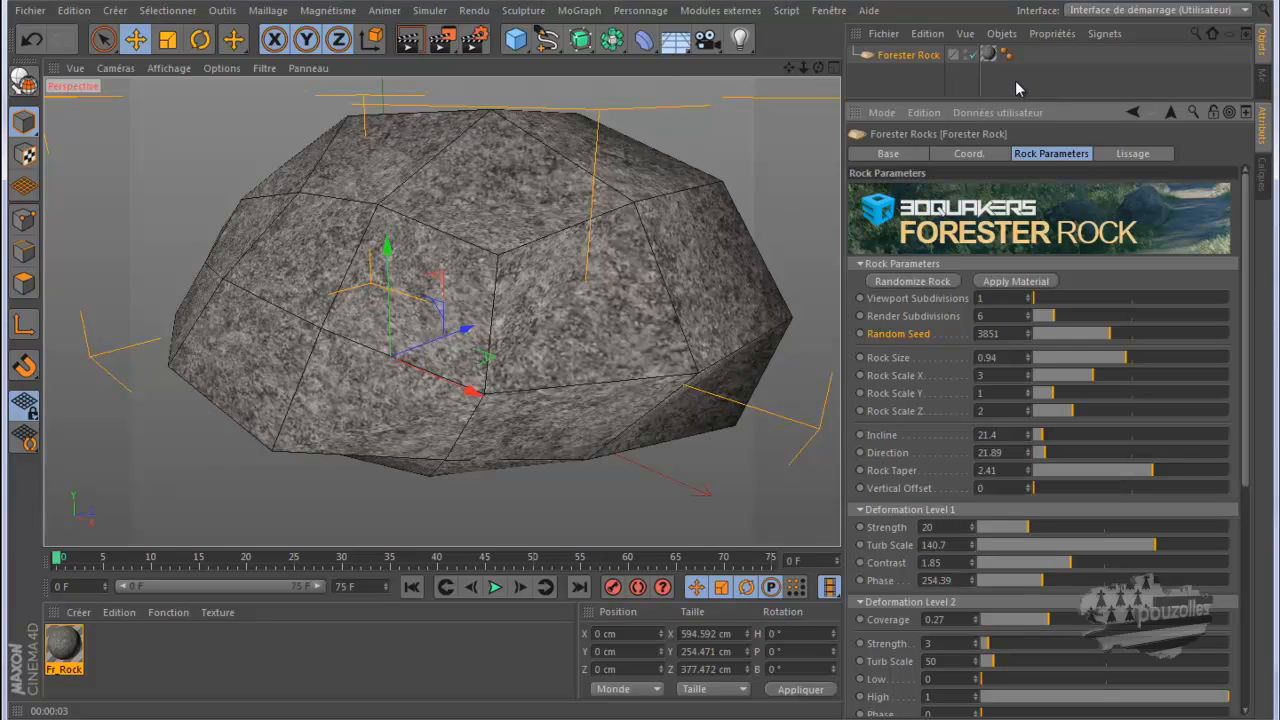
Step: Replace the Fr_Rock material's colour texture with rock17 from the Forester plugin's textures folder
double_click(64, 648)
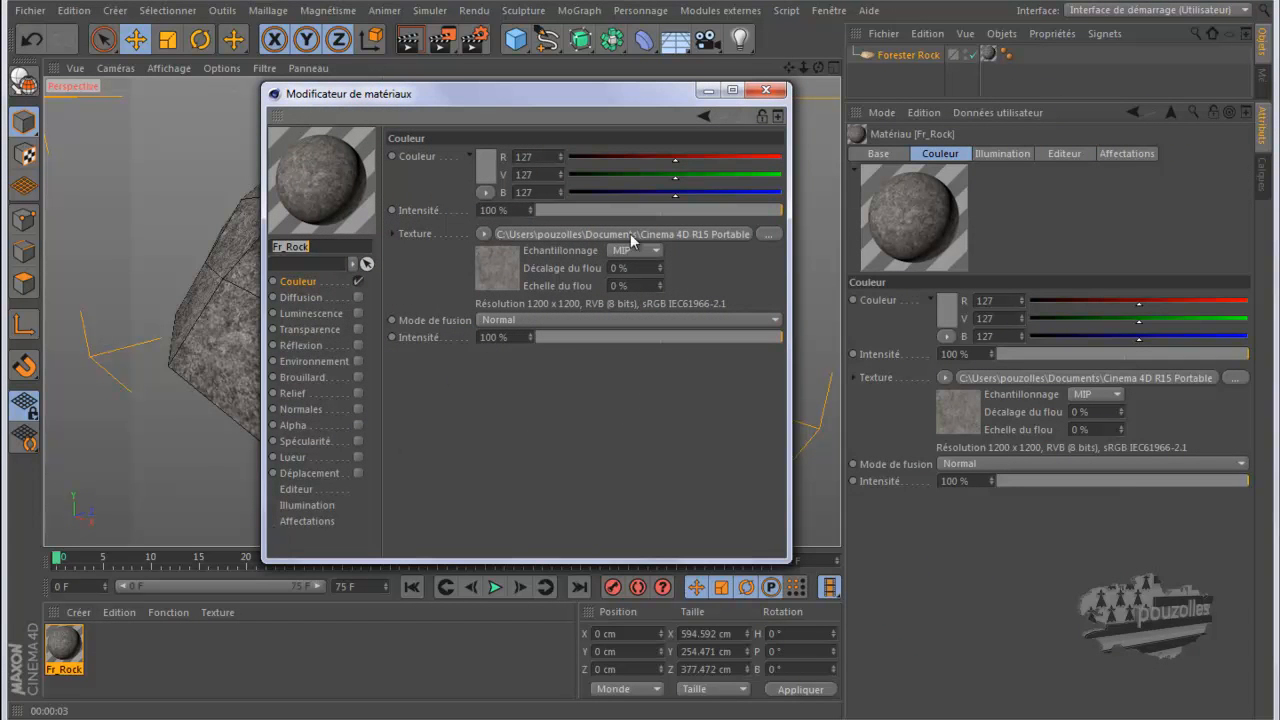
click(772, 235)
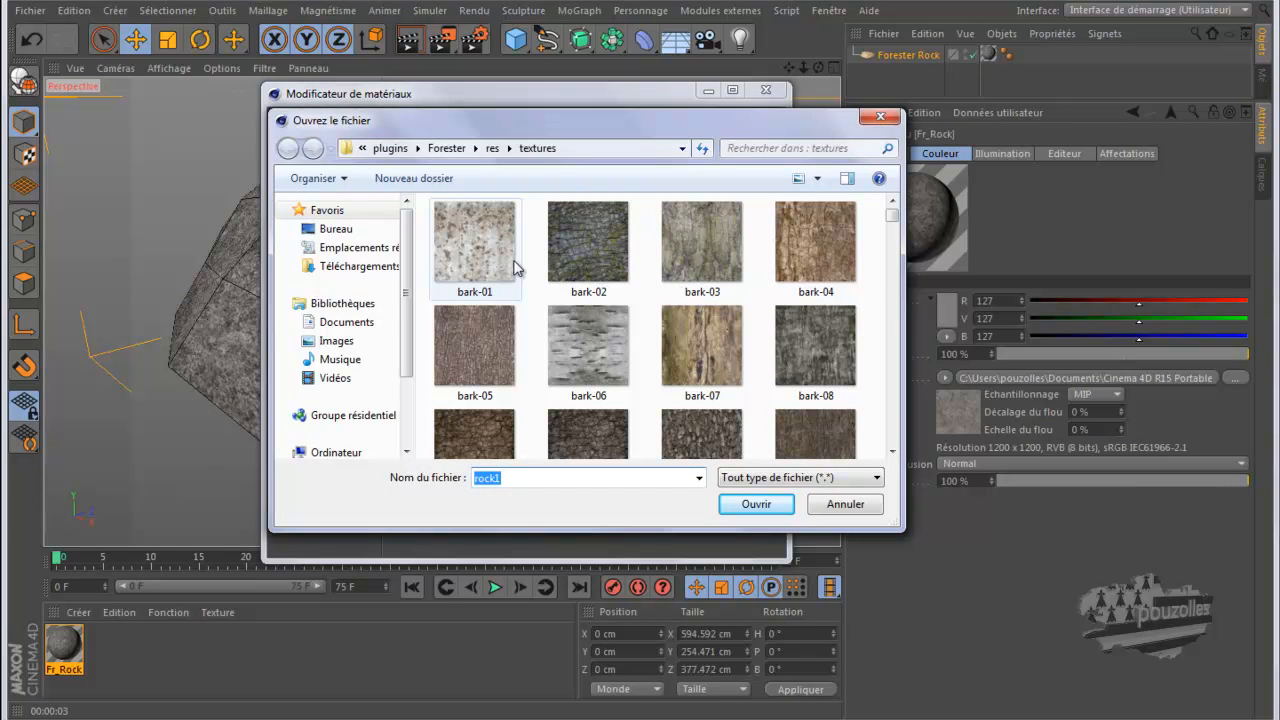
click(538, 296)
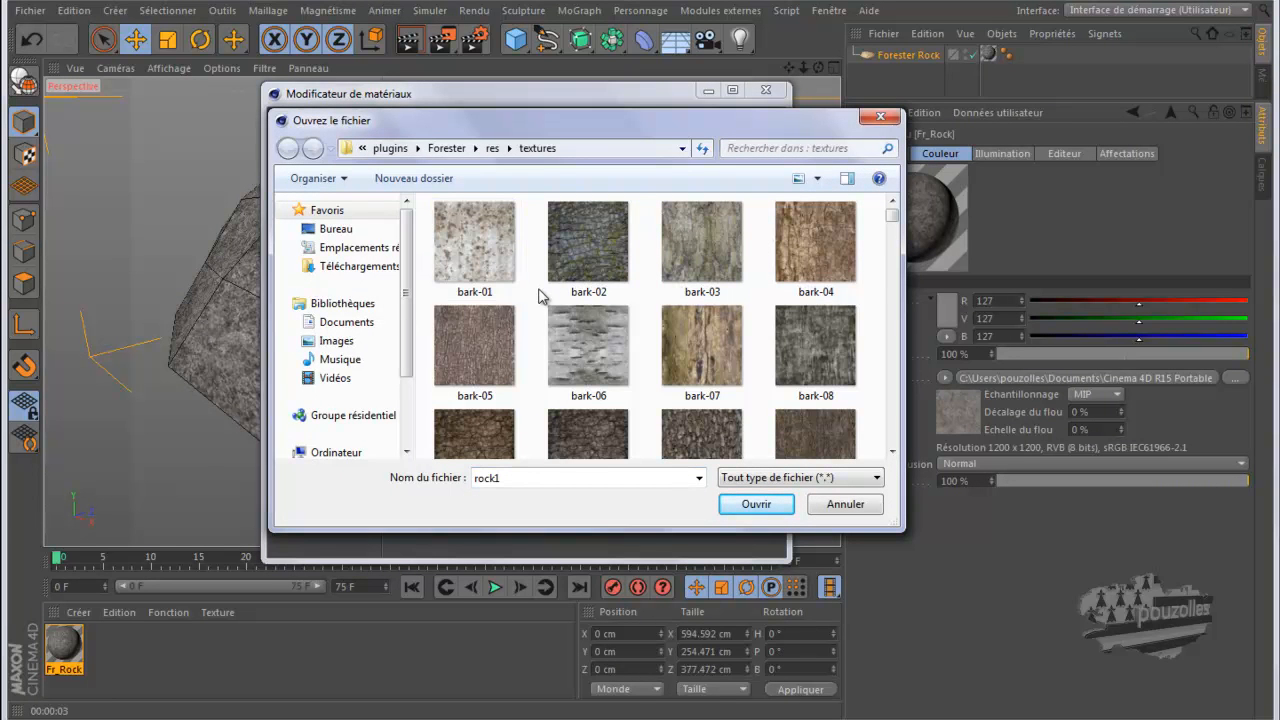
scroll(538, 296, down, 3)
scroll(538, 296, down, 10)
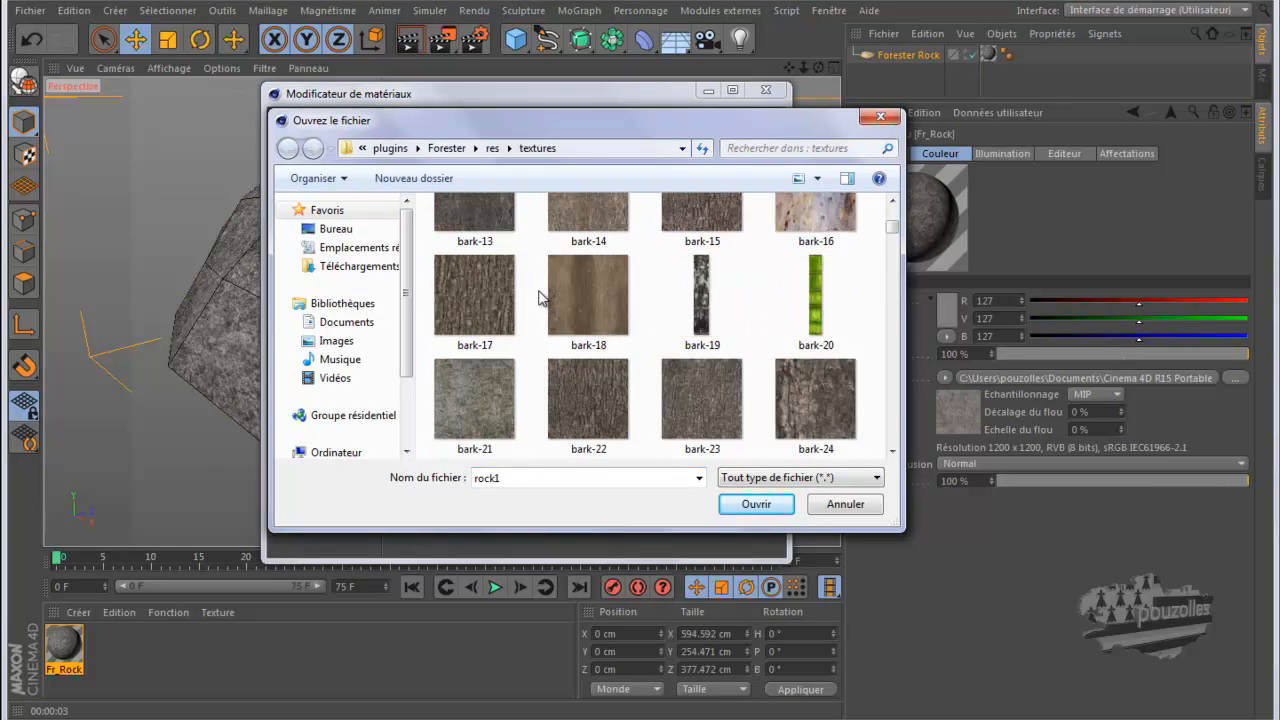
scroll(539, 300, down, 9)
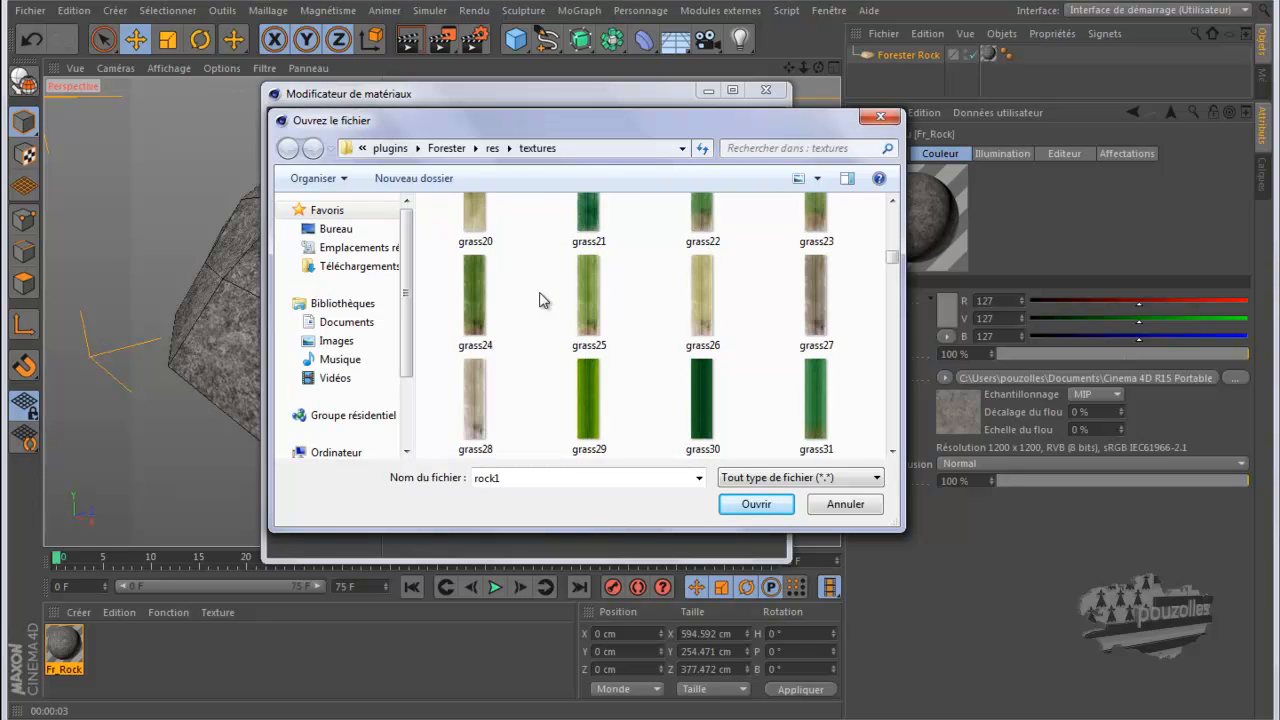
scroll(539, 300, down, 10)
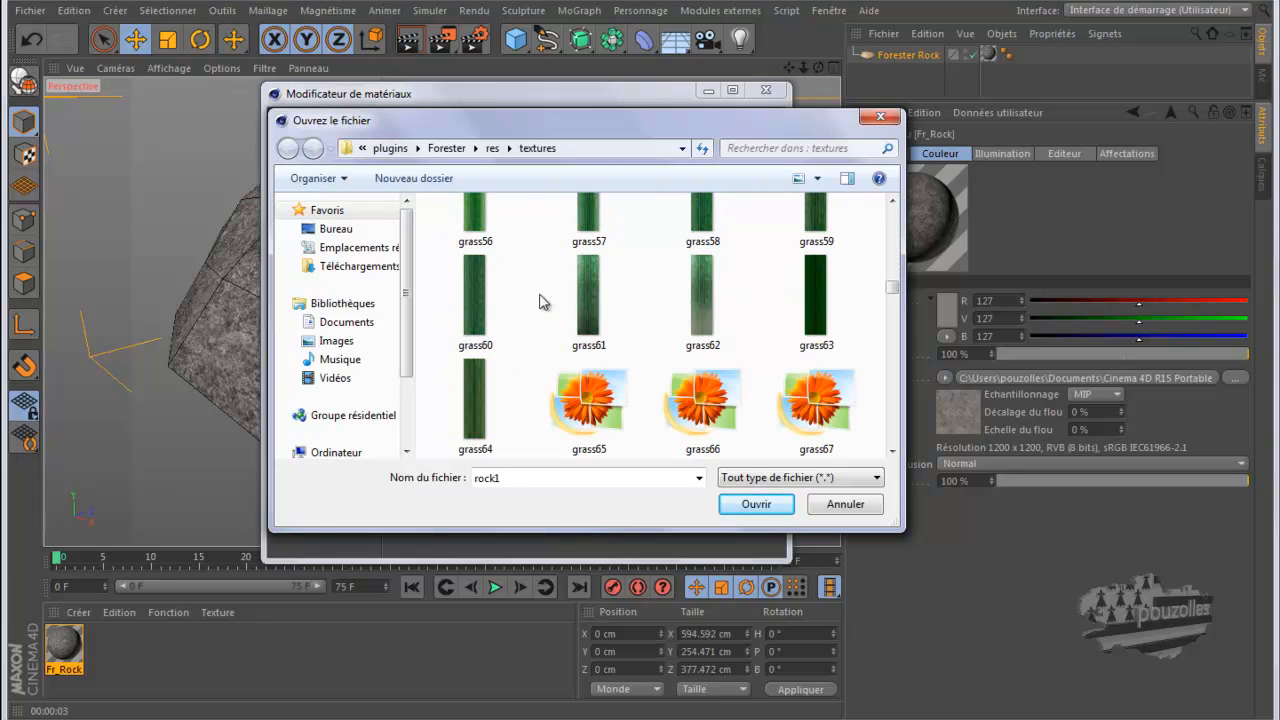
scroll(540, 296, down, 1)
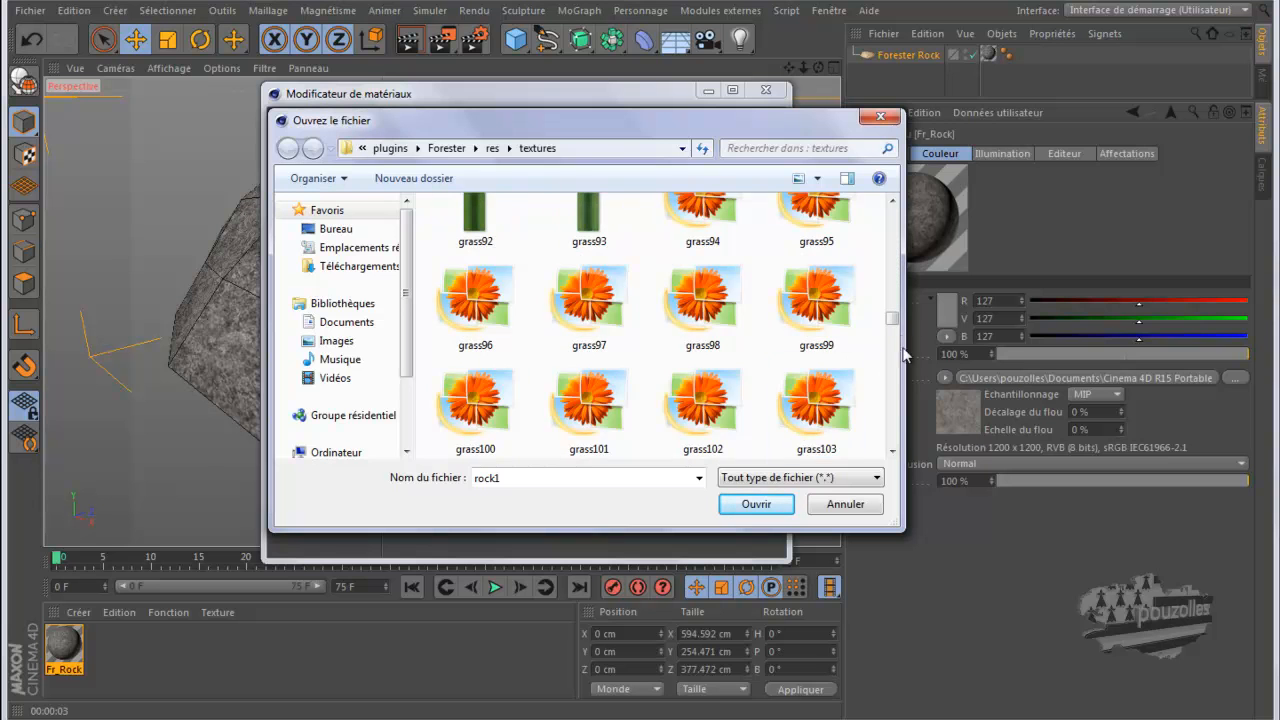
drag(893, 319, 888, 437)
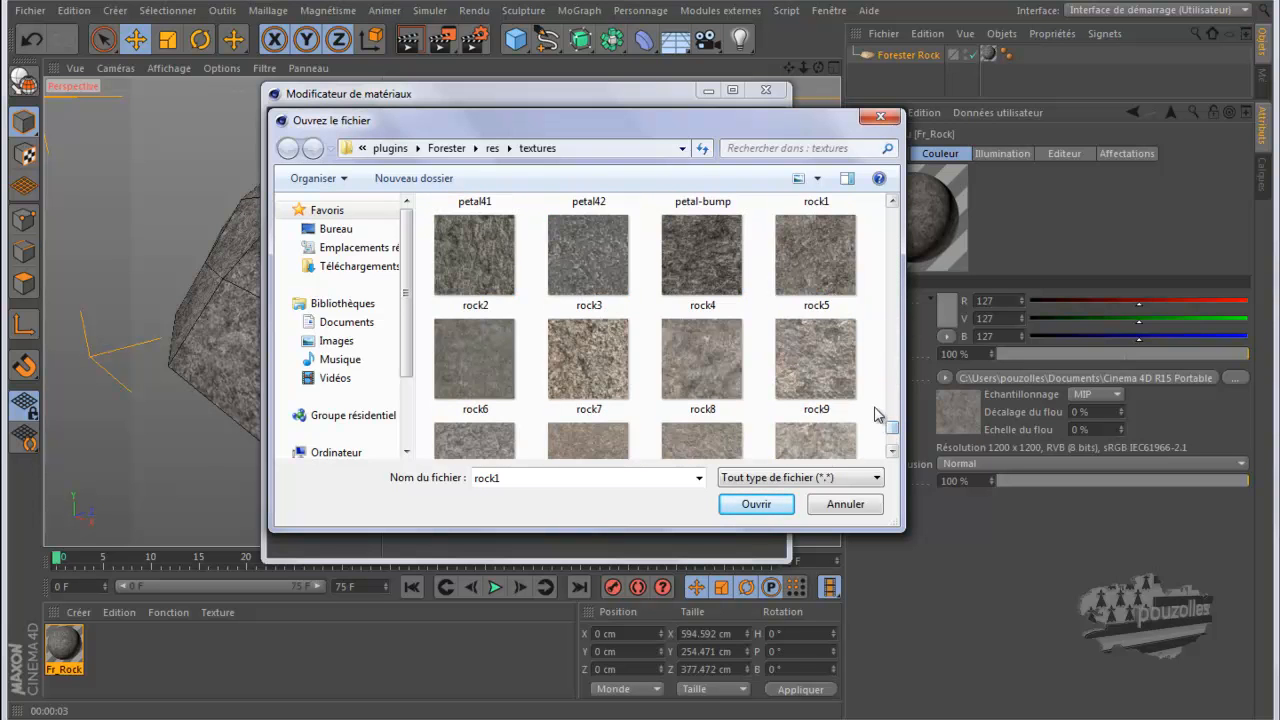
scroll(874, 409, down, 2)
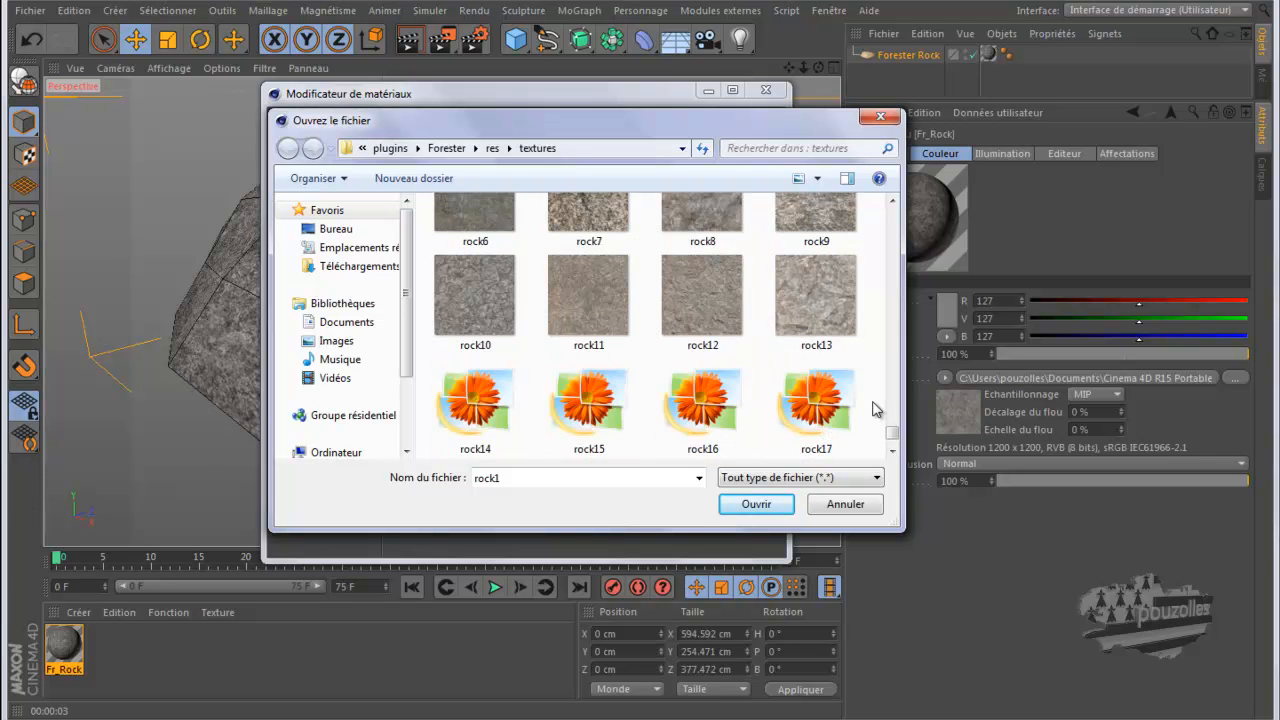
scroll(874, 409, down, 1)
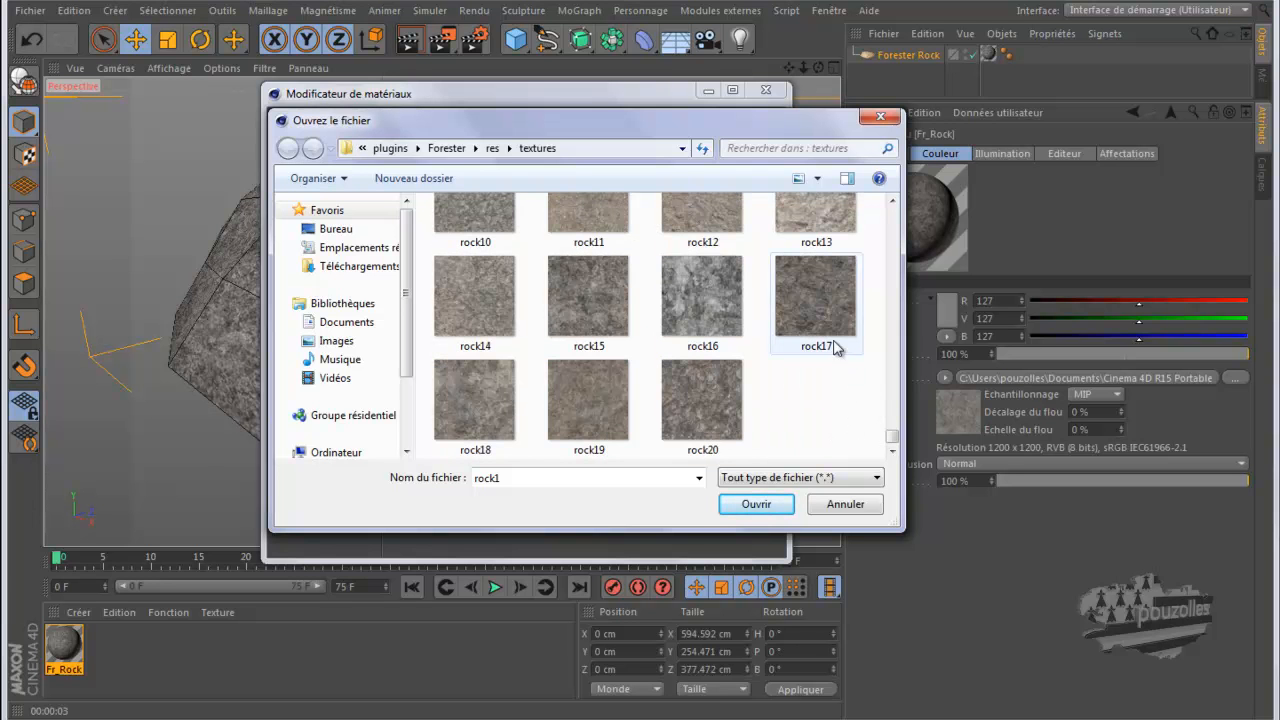
click(814, 306)
double_click(815, 306)
click(772, 434)
Step: Render the retextured rock in the picture viewer and close the viewer after checking the image
drag(605, 95, 748, 534)
key(shift+r)
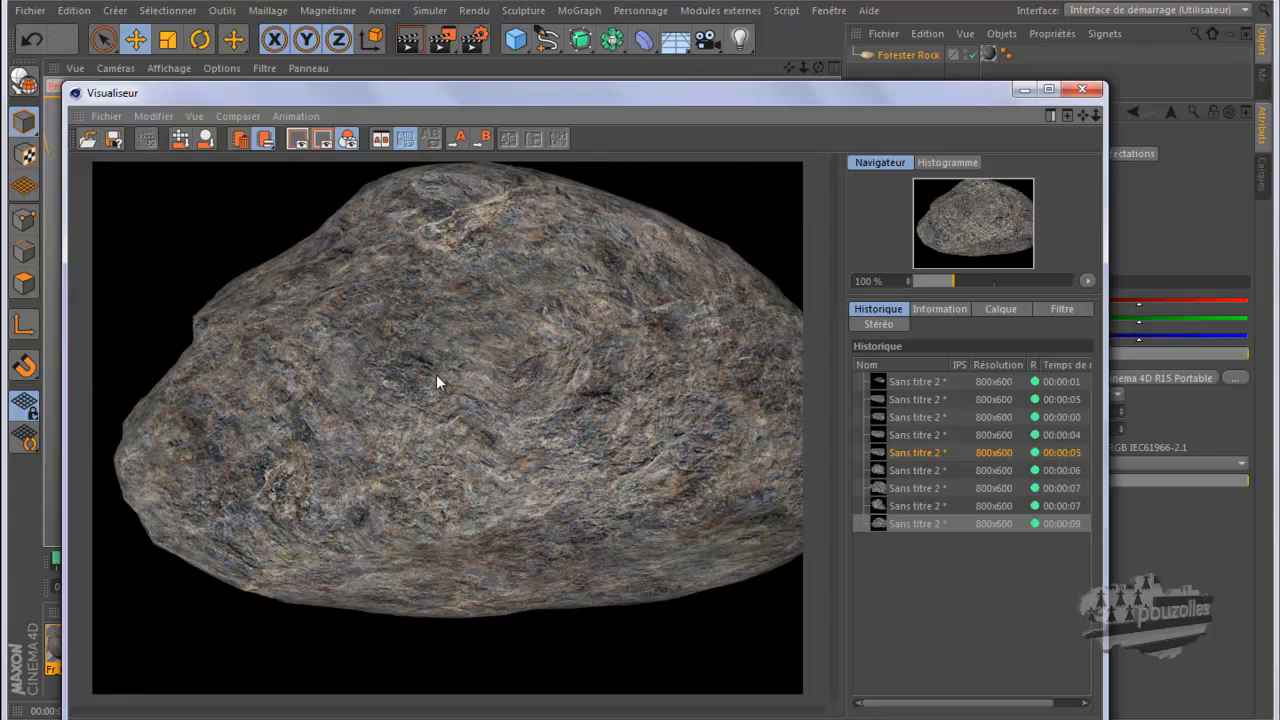
click(1077, 92)
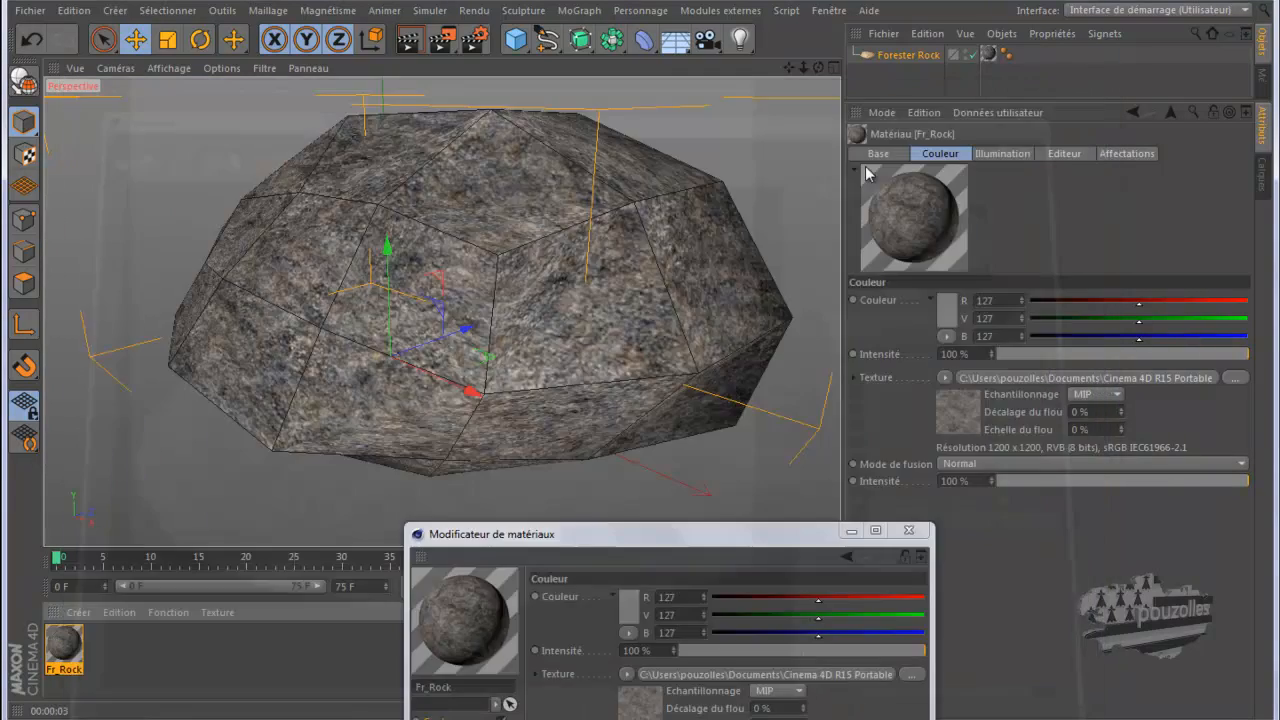
Step: Browse to E:\textures\rocks to choose another image for the Fr_Rock material's colour texture
drag(551, 534, 604, 187)
click(939, 325)
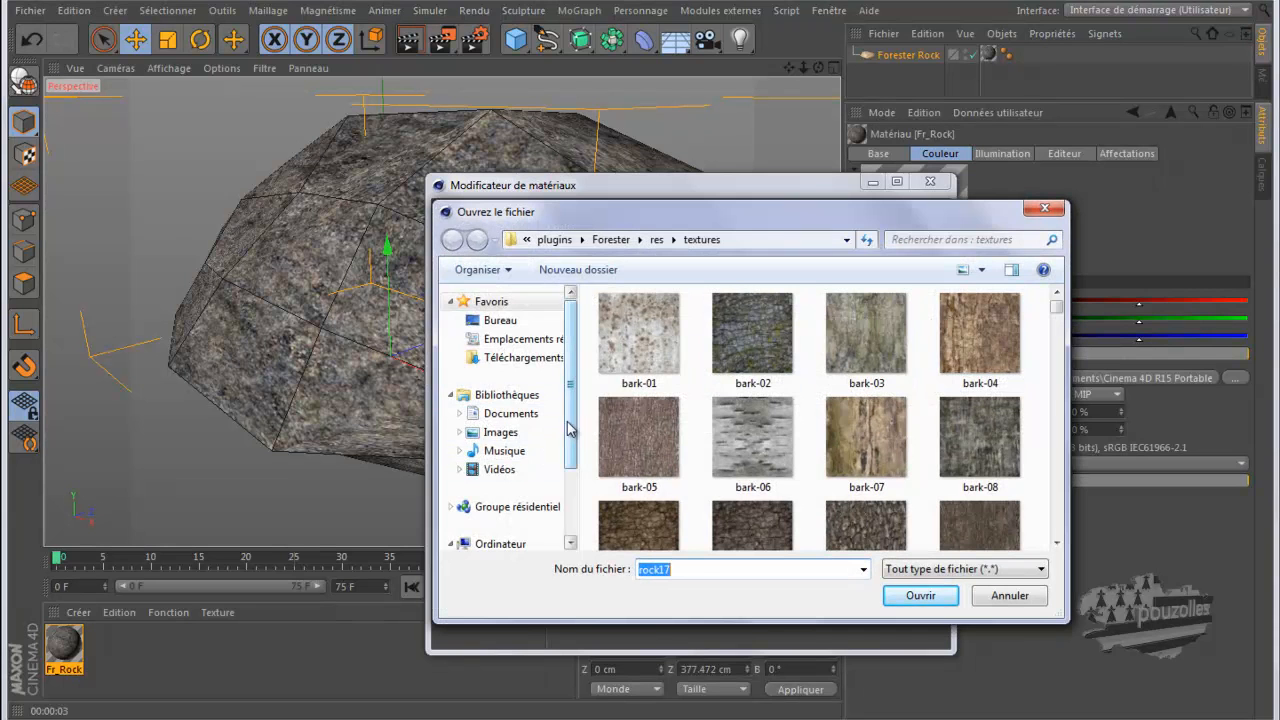
drag(571, 417, 564, 470)
click(526, 498)
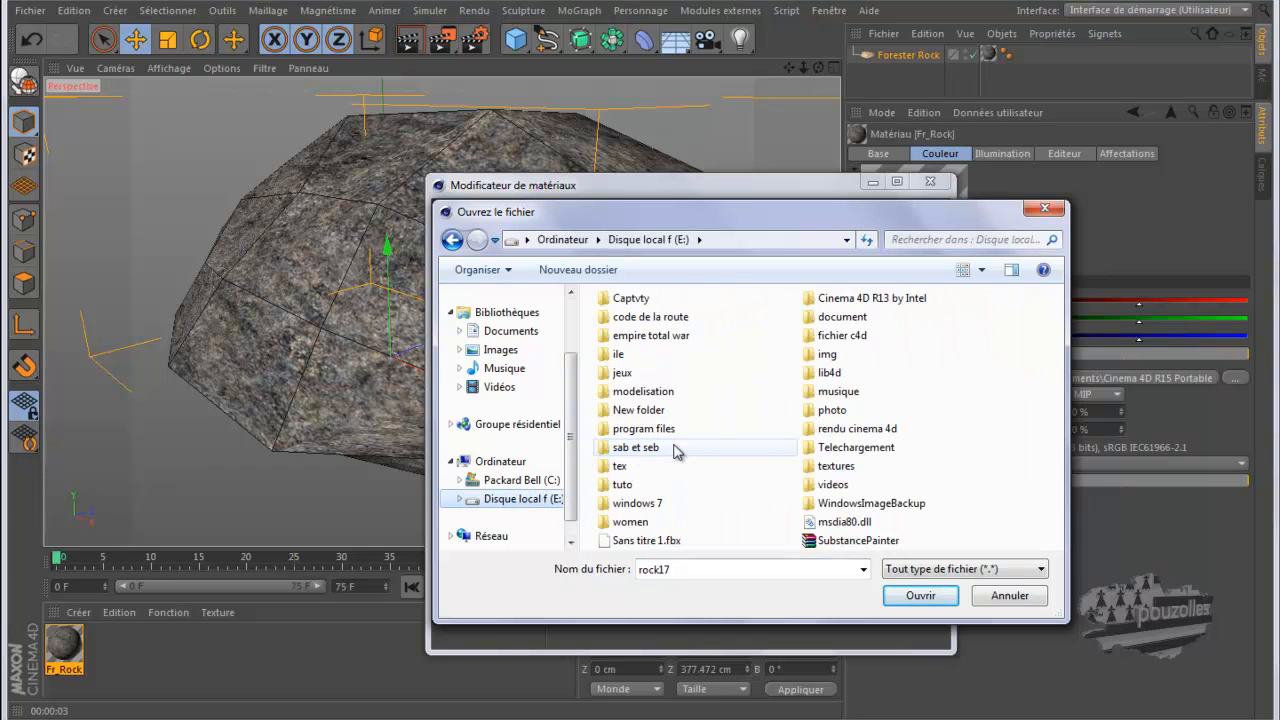
scroll(705, 430, down, 1)
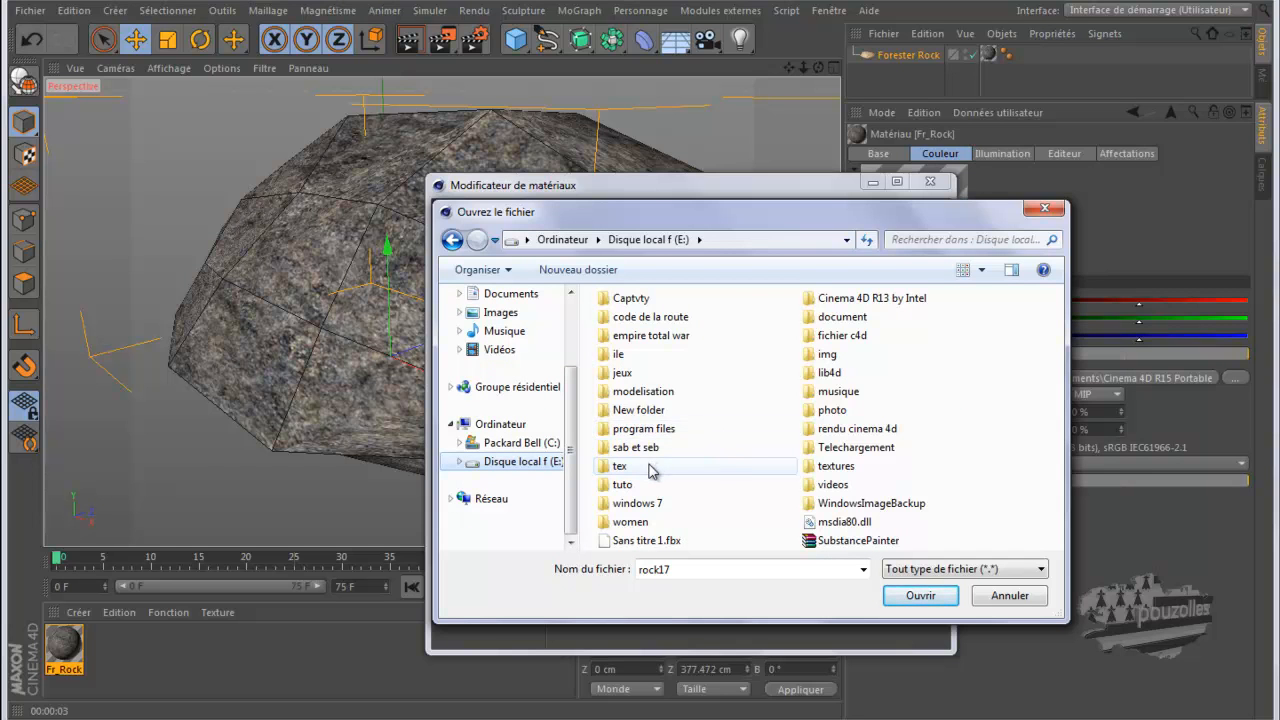
double_click(828, 466)
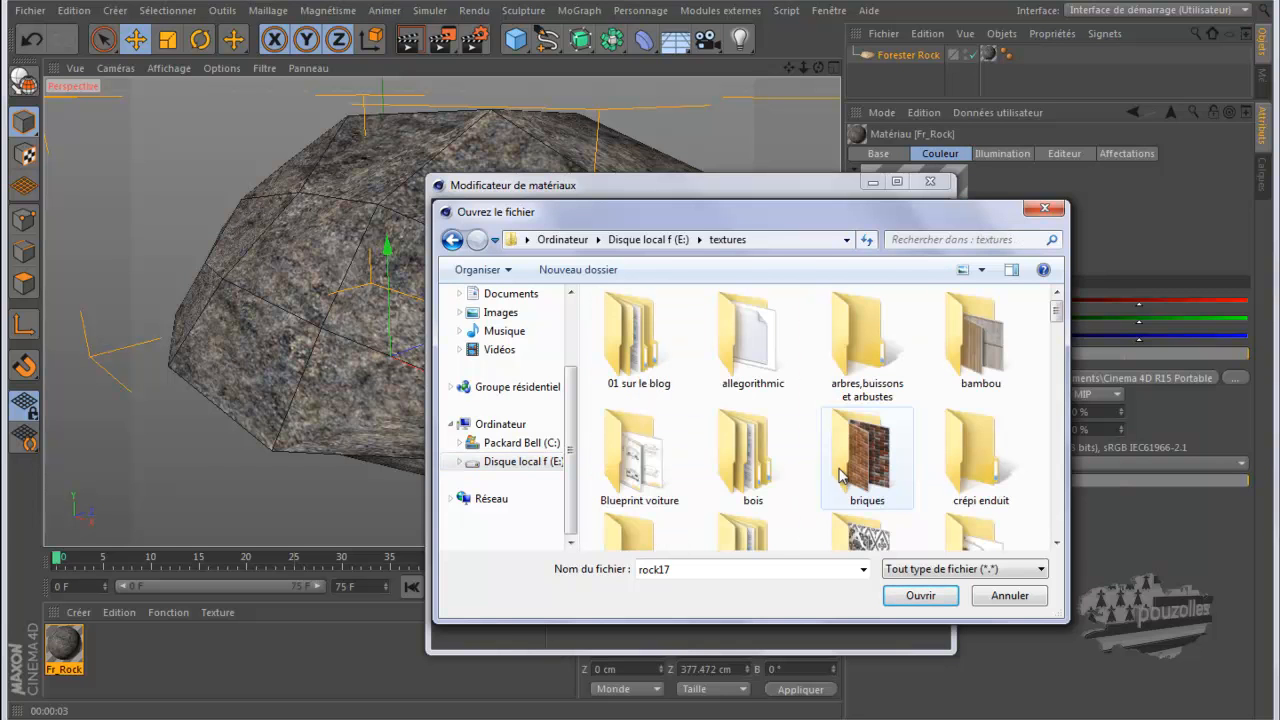
scroll(810, 458, down, 6)
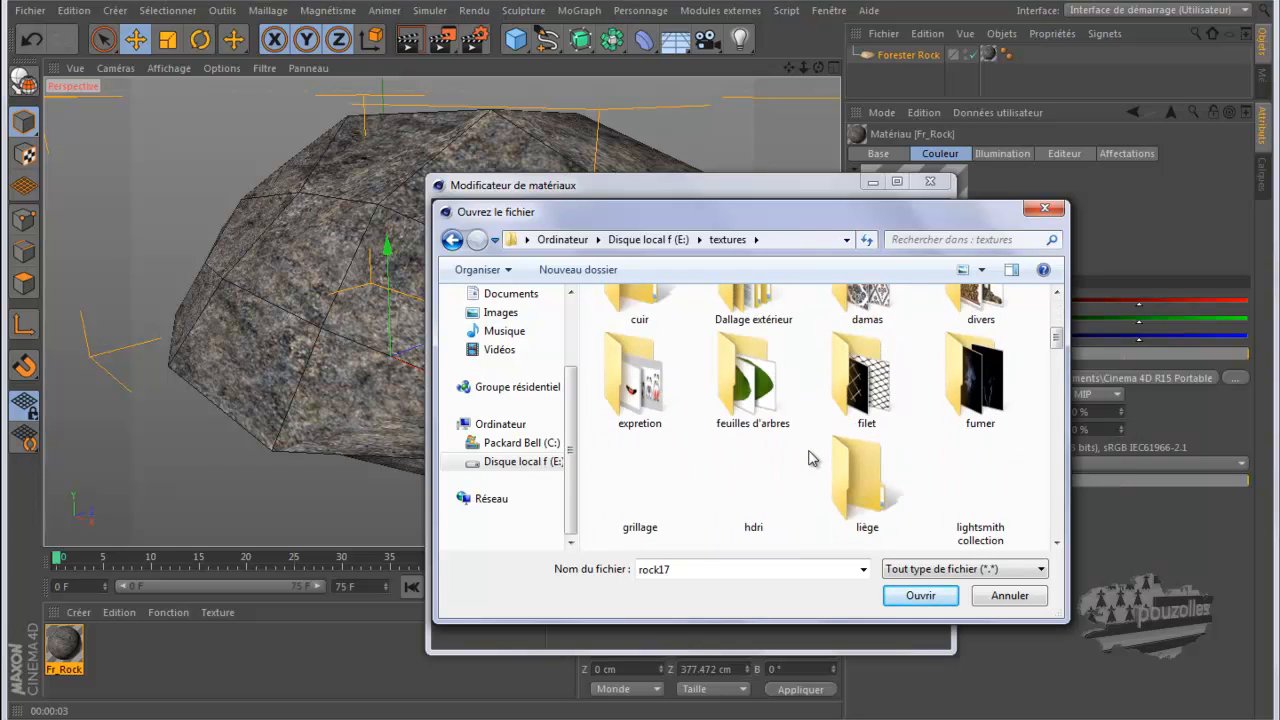
scroll(808, 459, down, 1)
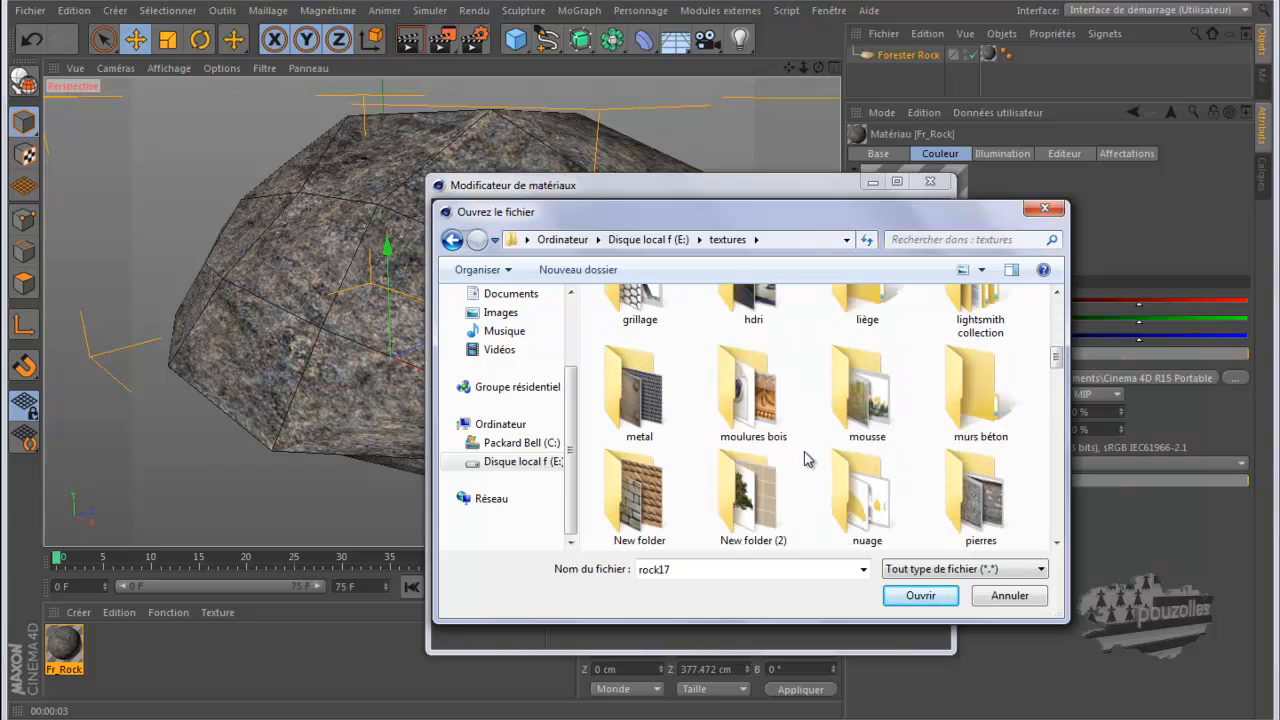
scroll(808, 459, down, 1)
double_click(755, 525)
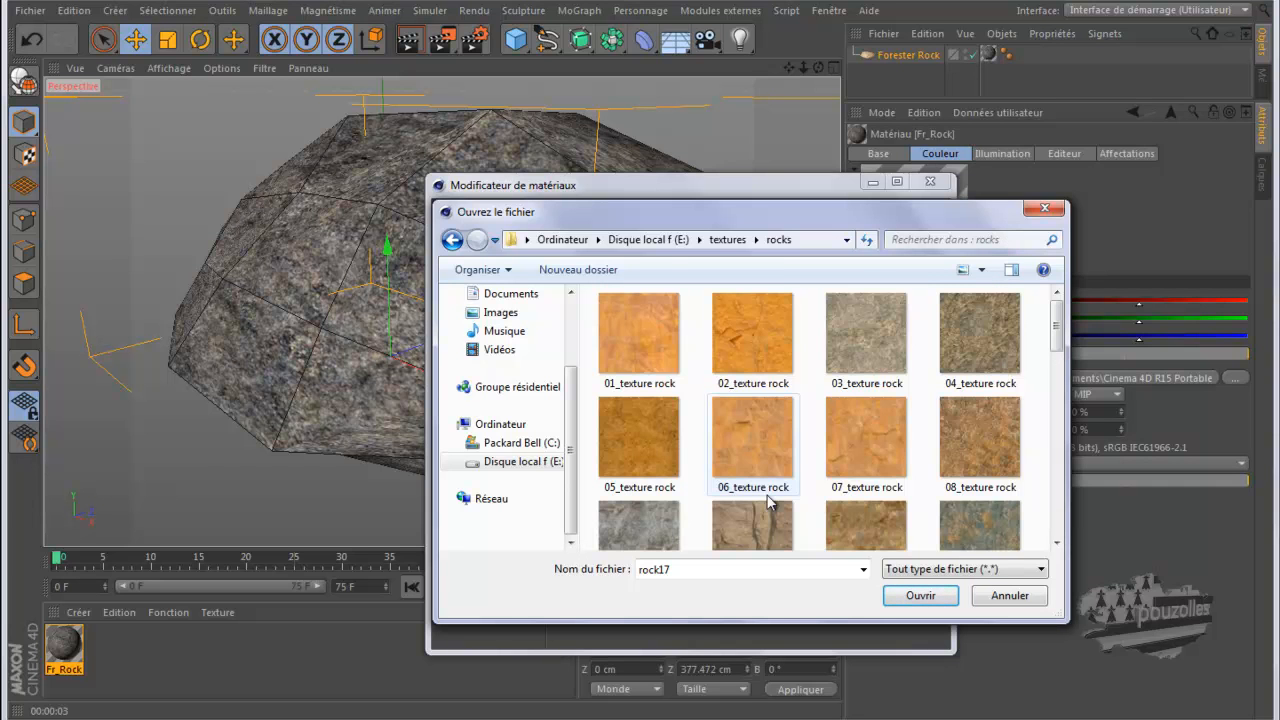
Step: Load 014_texture rock as the colour texture of the Fr_Rock material
scroll(800, 480, down, 1)
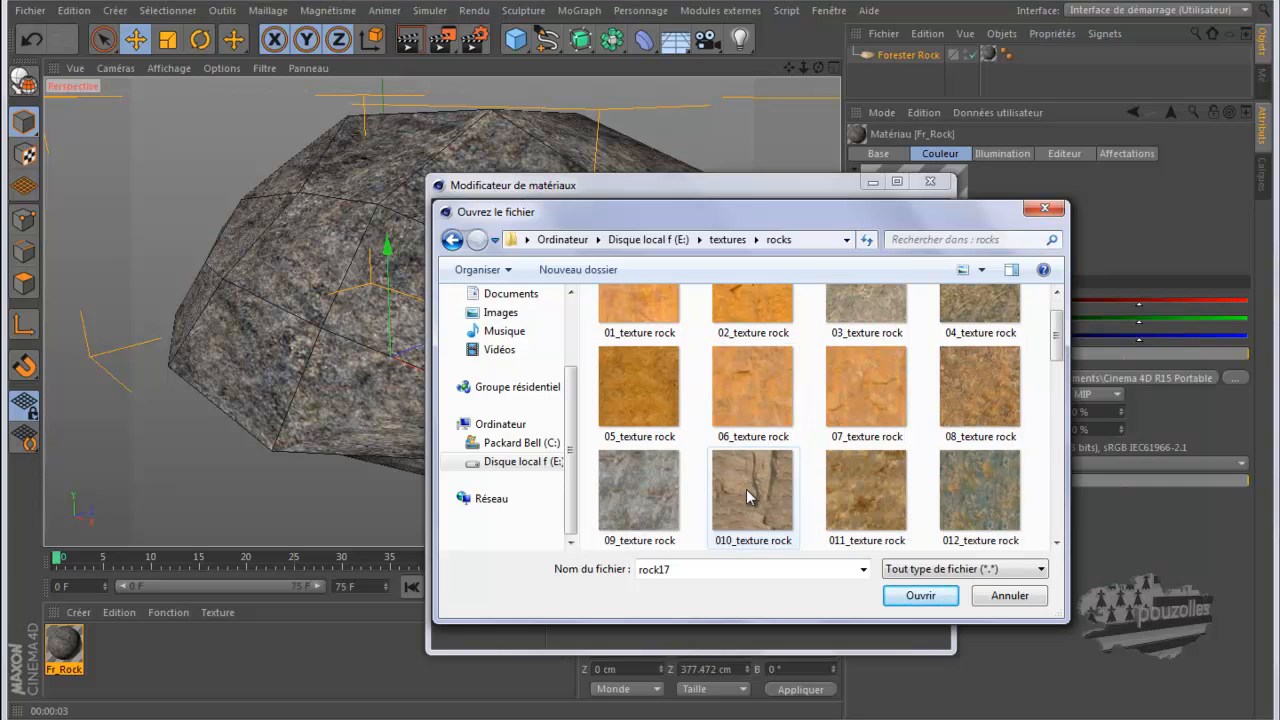
scroll(748, 489, down, 1)
scroll(745, 490, down, 1)
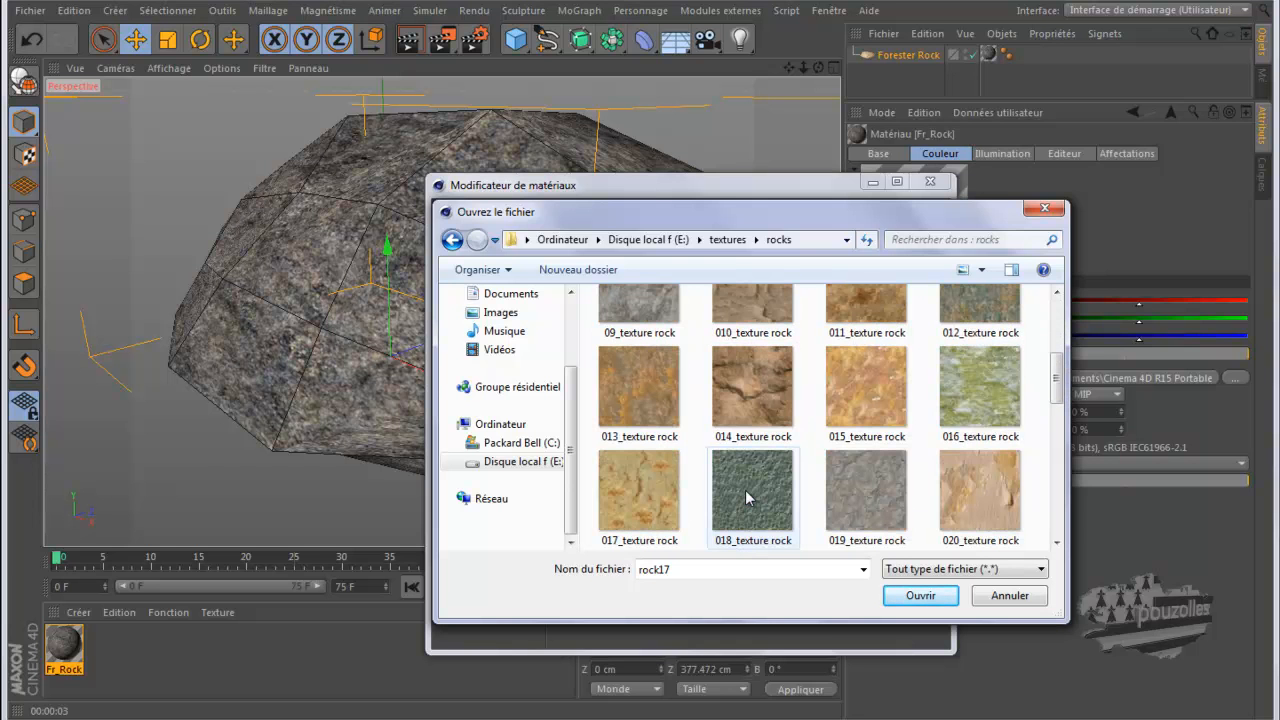
scroll(745, 490, up, 1)
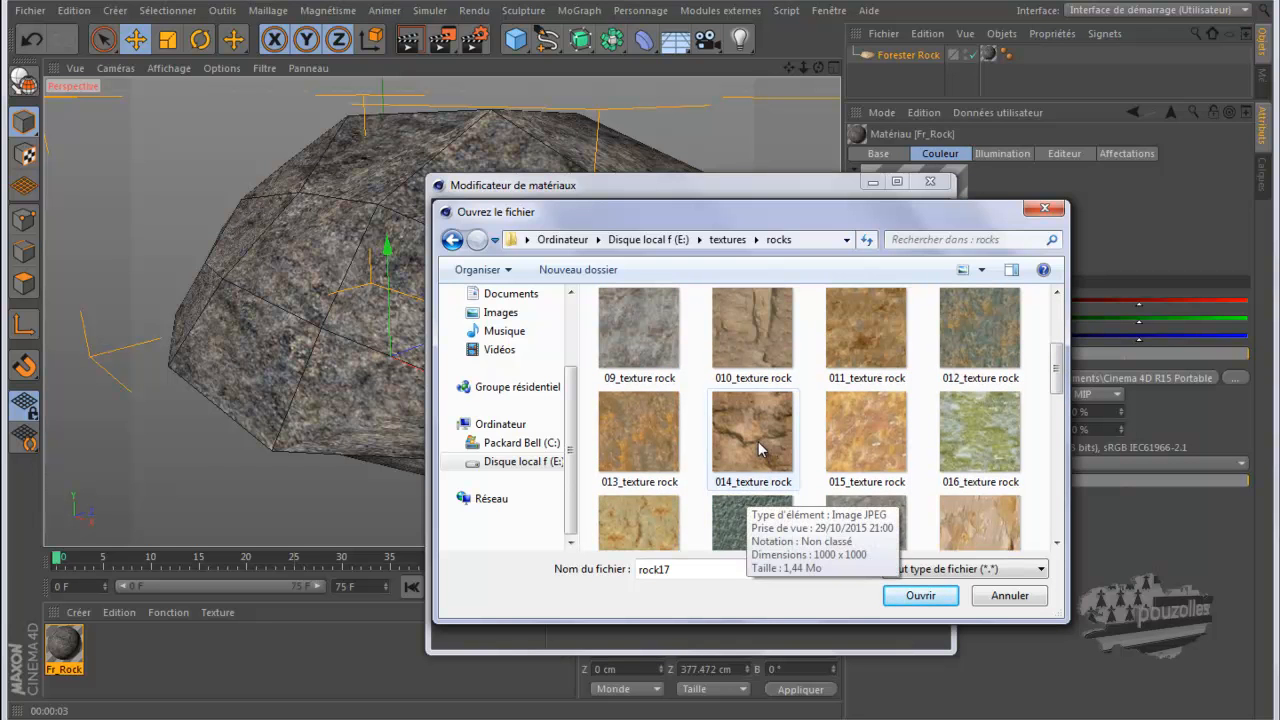
double_click(760, 448)
click(764, 432)
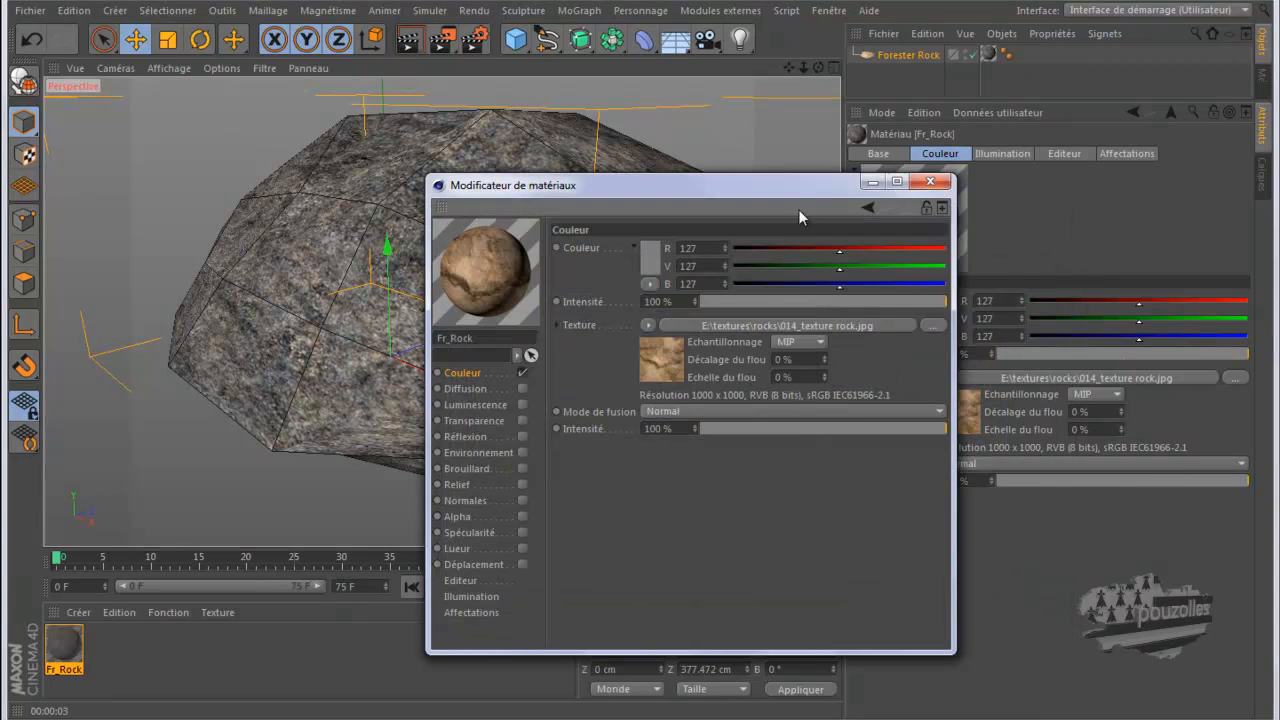
Step: Render the whole rock with its new texture in the picture viewer, and close the viewer after checking it
drag(788, 186, 795, 552)
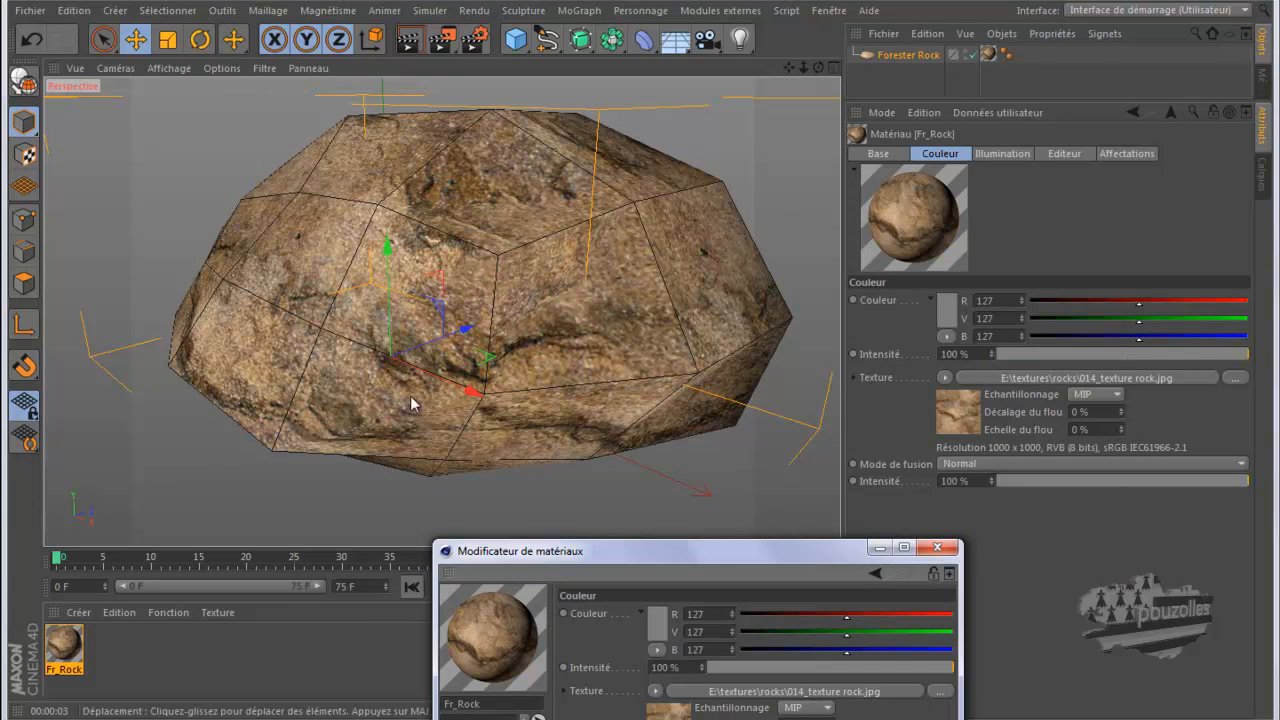
scroll(361, 413, down, 1)
drag(788, 67, 773, 78)
click(438, 41)
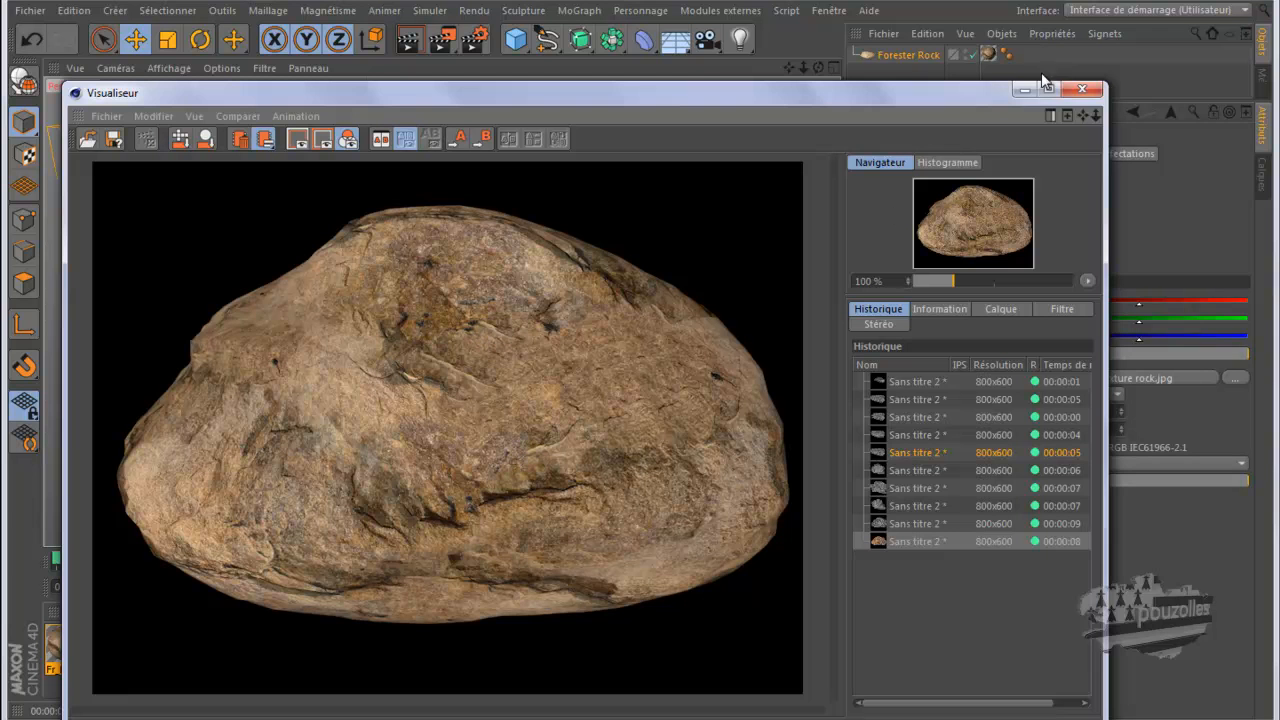
click(1081, 88)
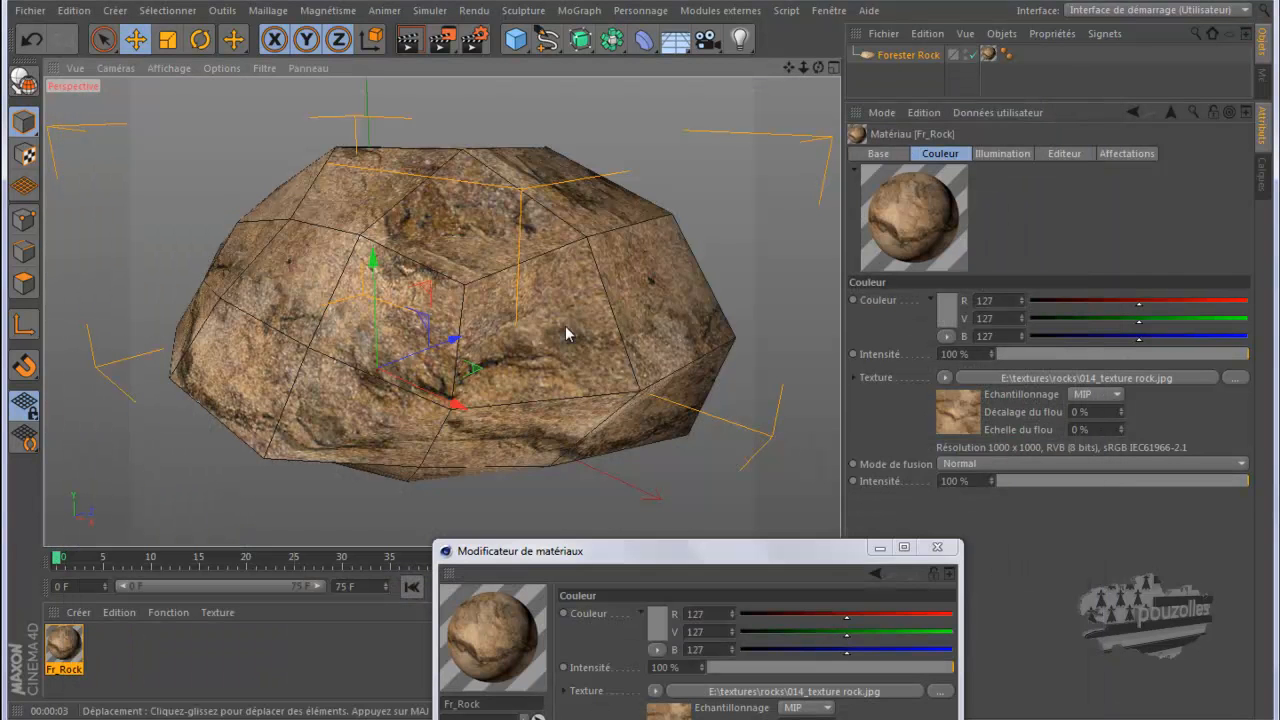
Step: Examine the Fr_Rock material's Relief and Normales channels, switching Relief on and off, and close the material editor
drag(628, 543, 522, 118)
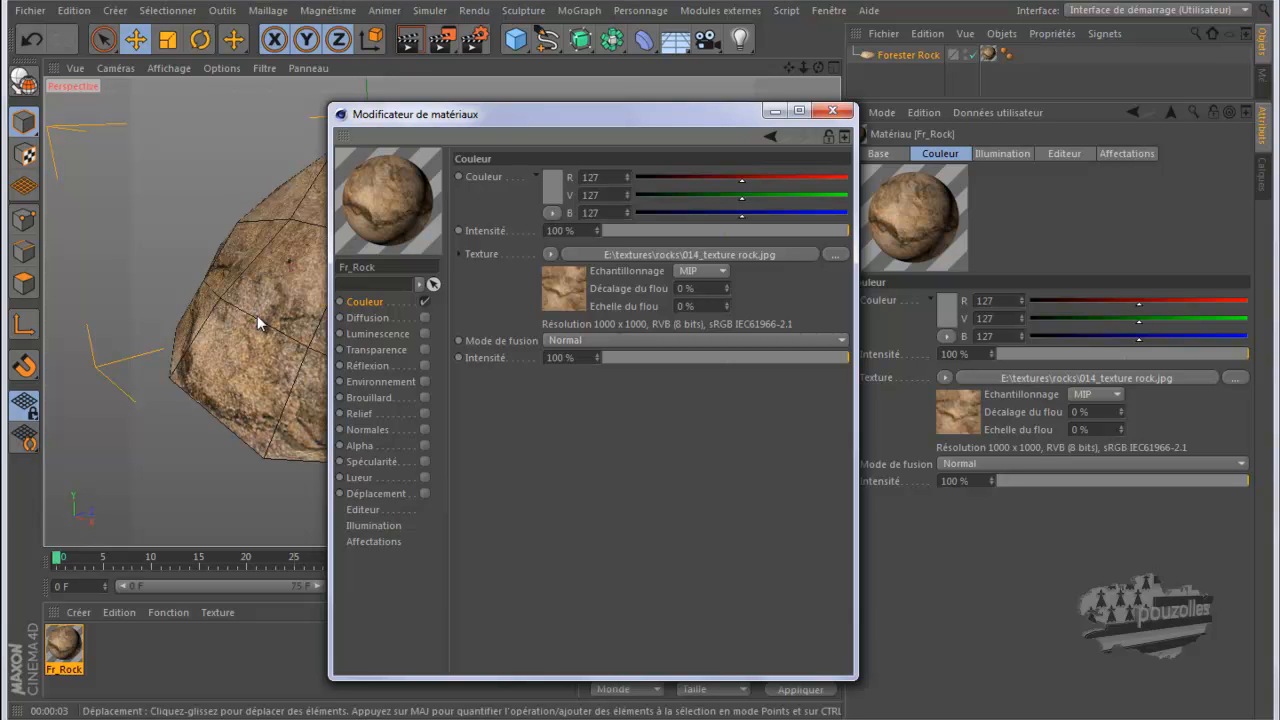
click(425, 412)
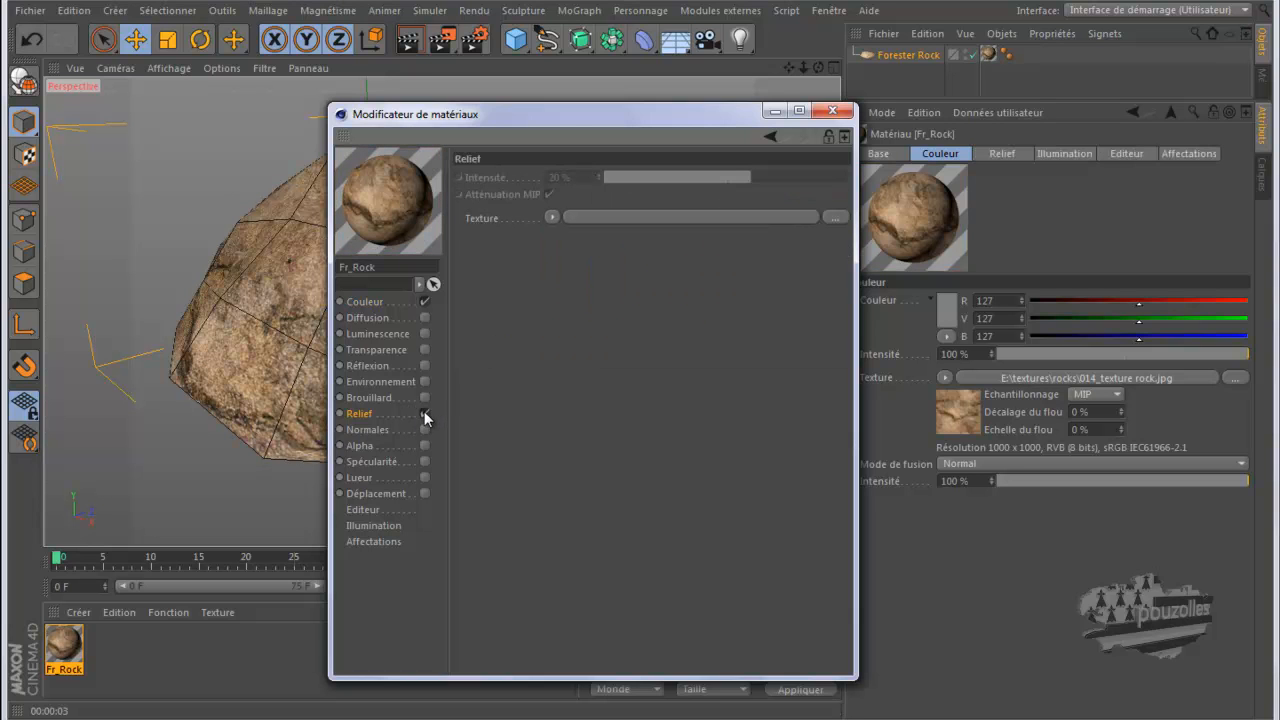
click(424, 412)
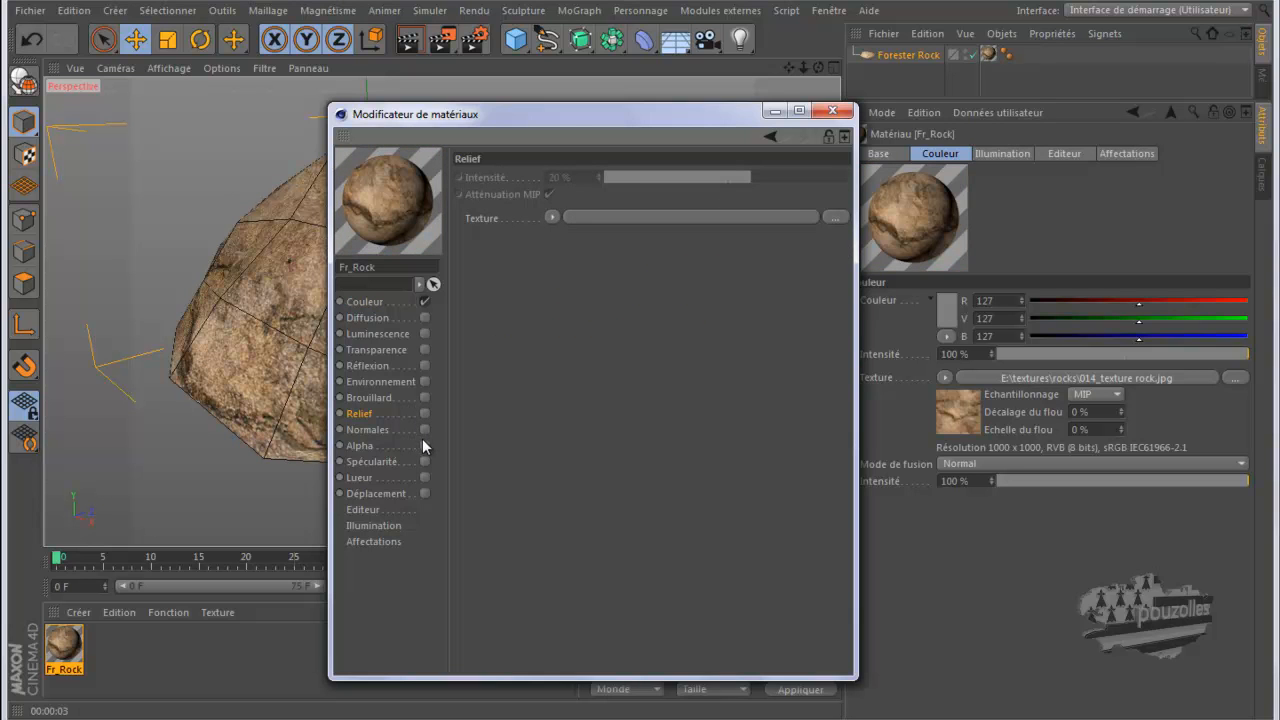
click(425, 429)
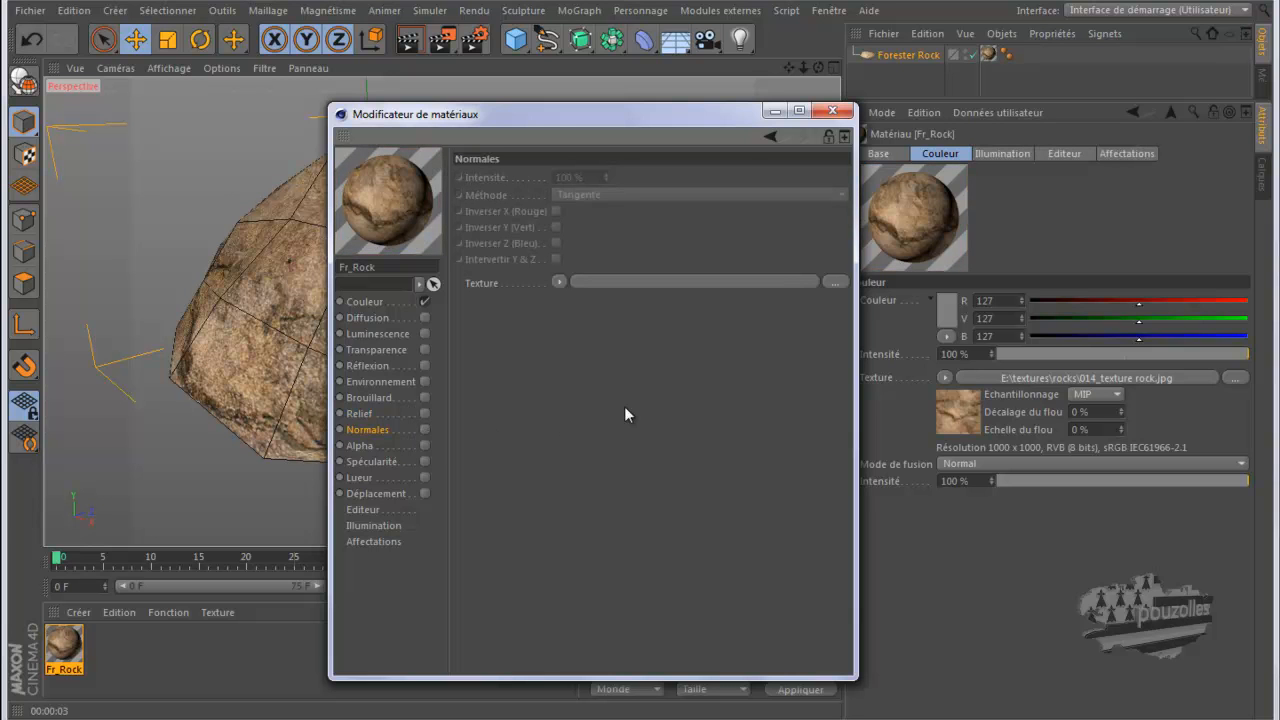
click(831, 110)
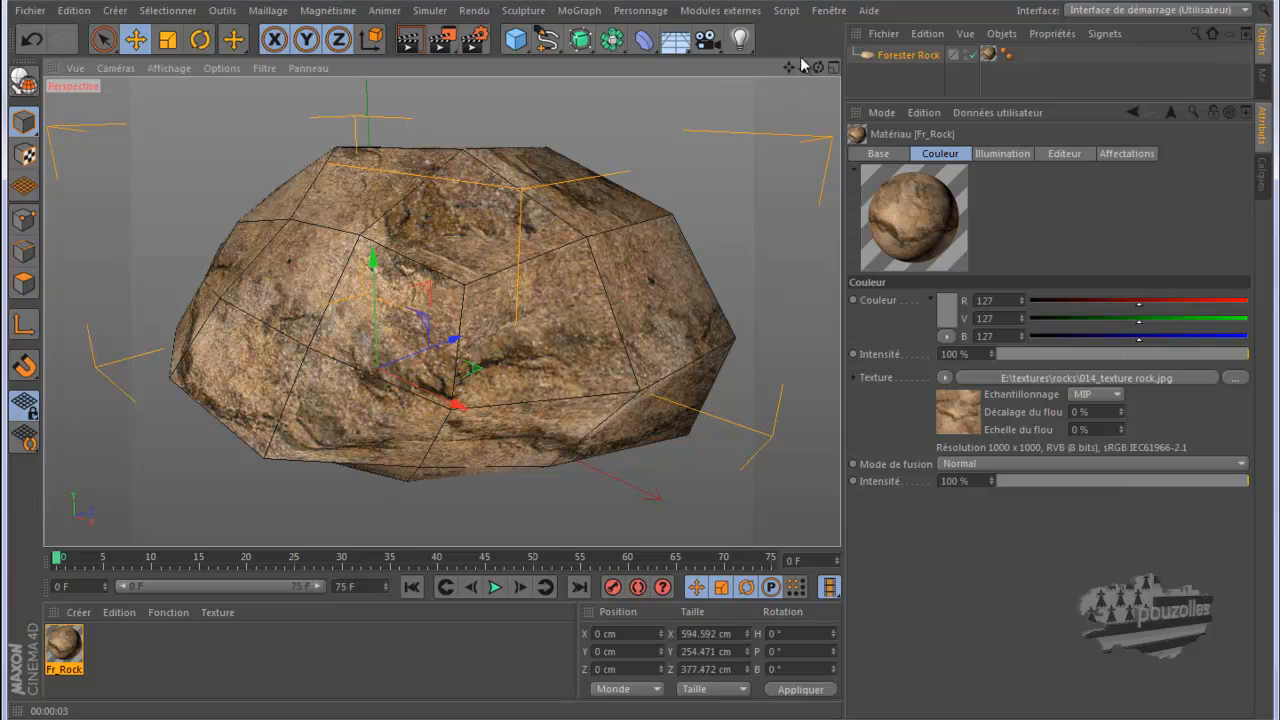
click(824, 11)
mouse_move(728, 20)
mouse_move(735, 80)
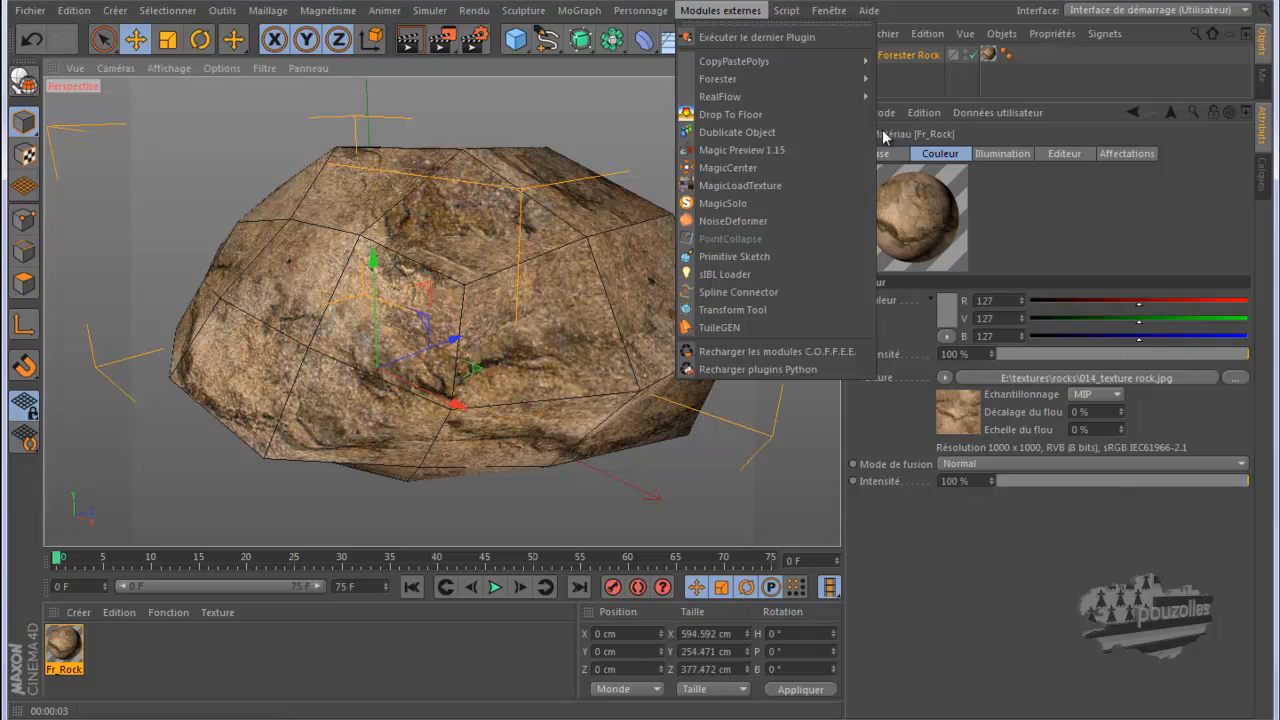
mouse_move(860, 80)
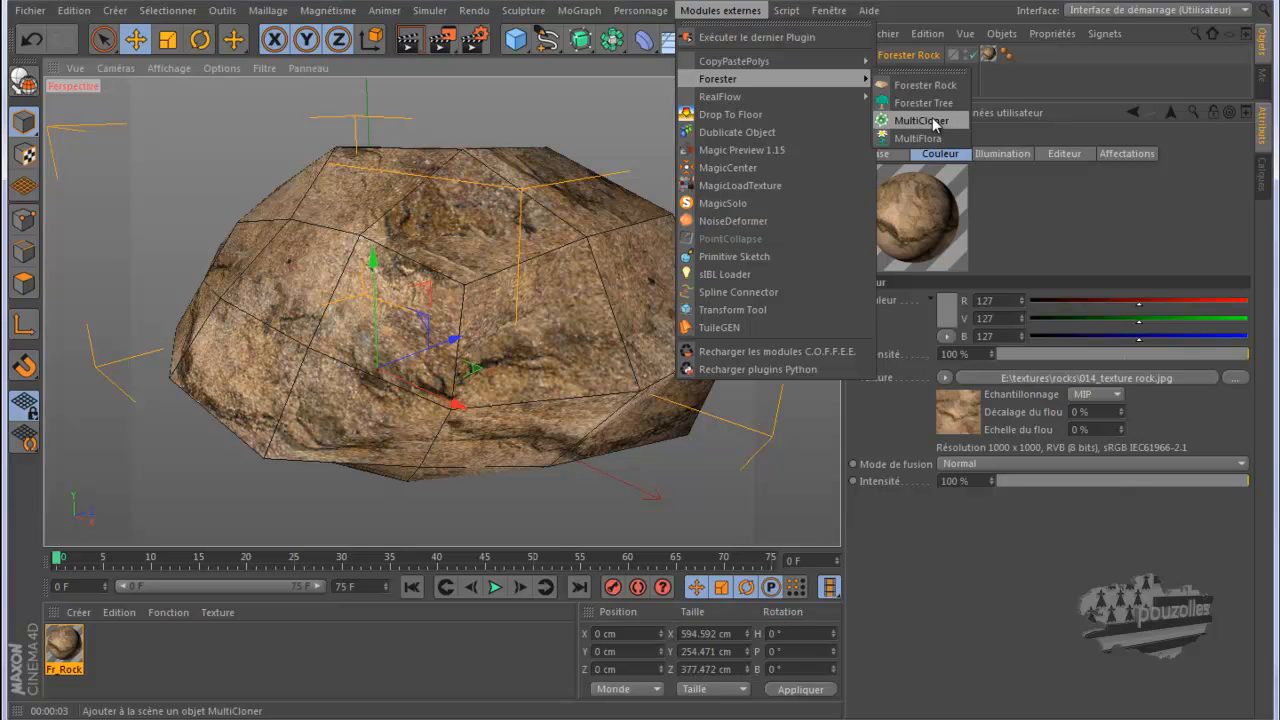
Step: Bring up the choice of primitive objects that can be added to the scene
click(508, 44)
click(509, 45)
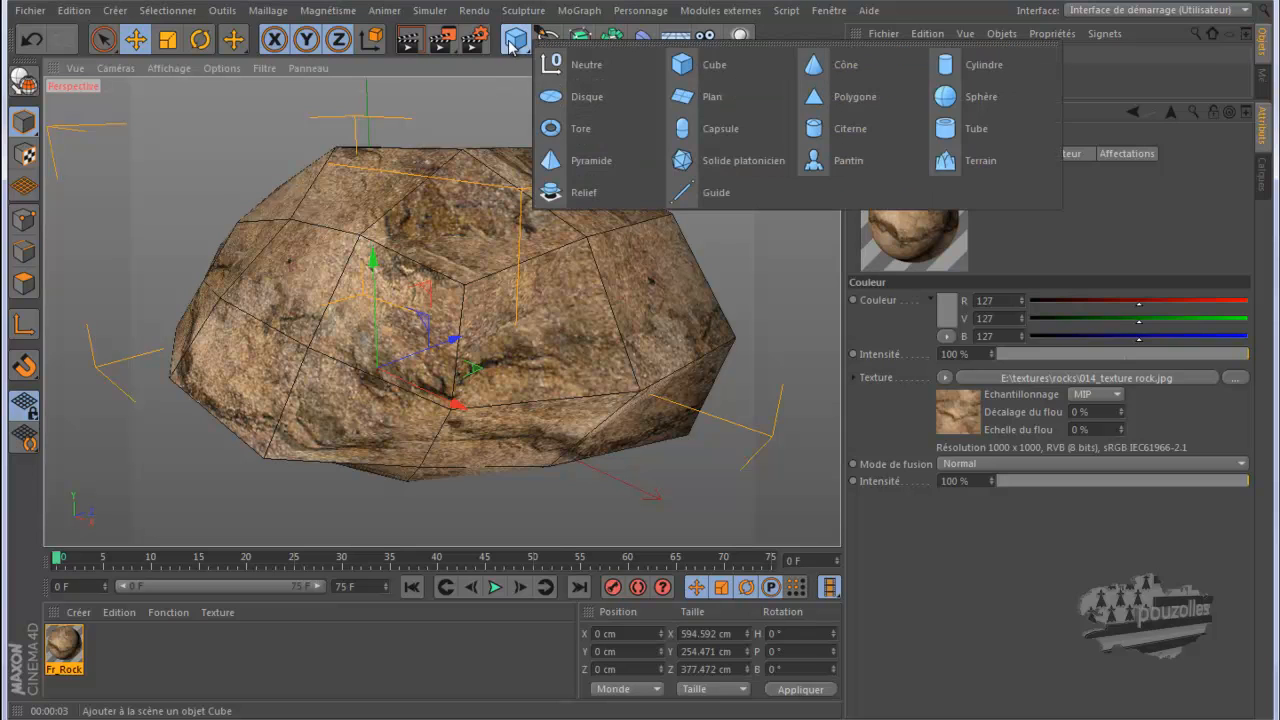